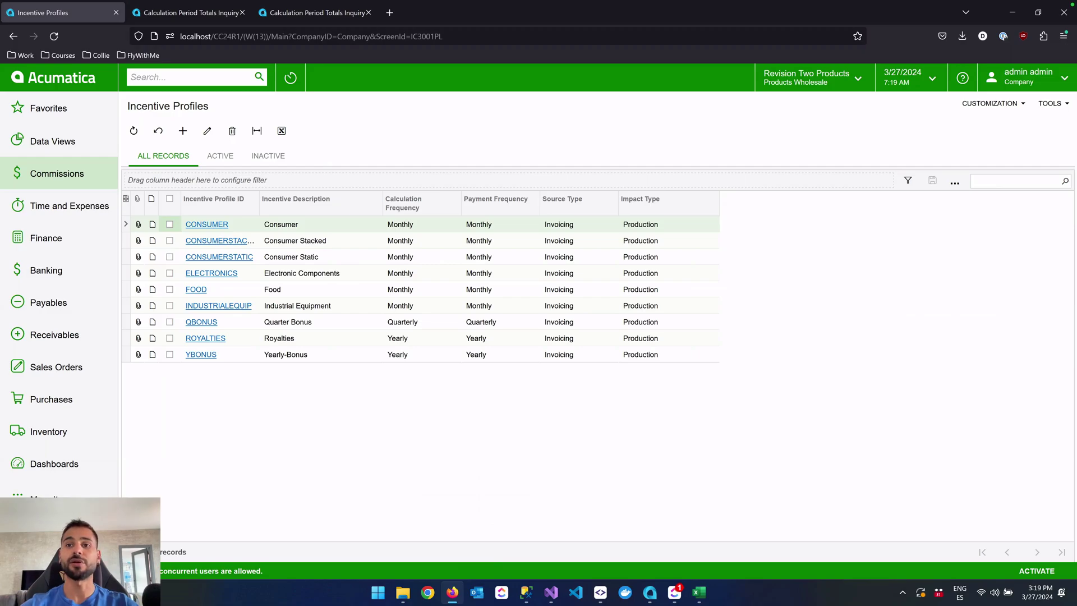
Switch to the Excel workbook Book1 and examine the Consumer Stacked tier thresholds and their commission percentages
{"action": "left_click", "coordinate": [699, 593]}
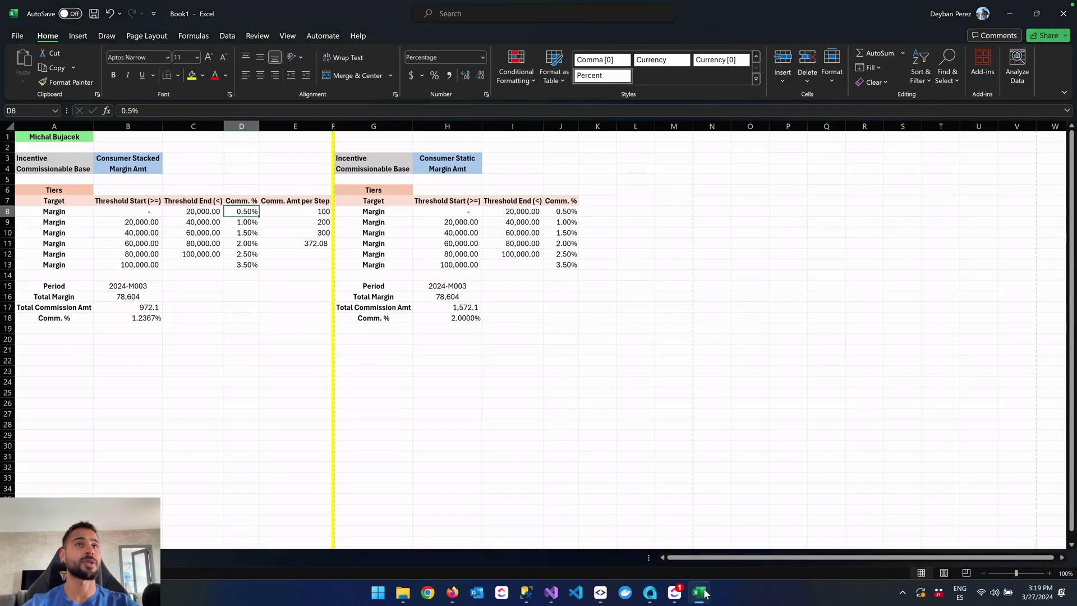
{"action": "left_click", "coordinate": [219, 263]}
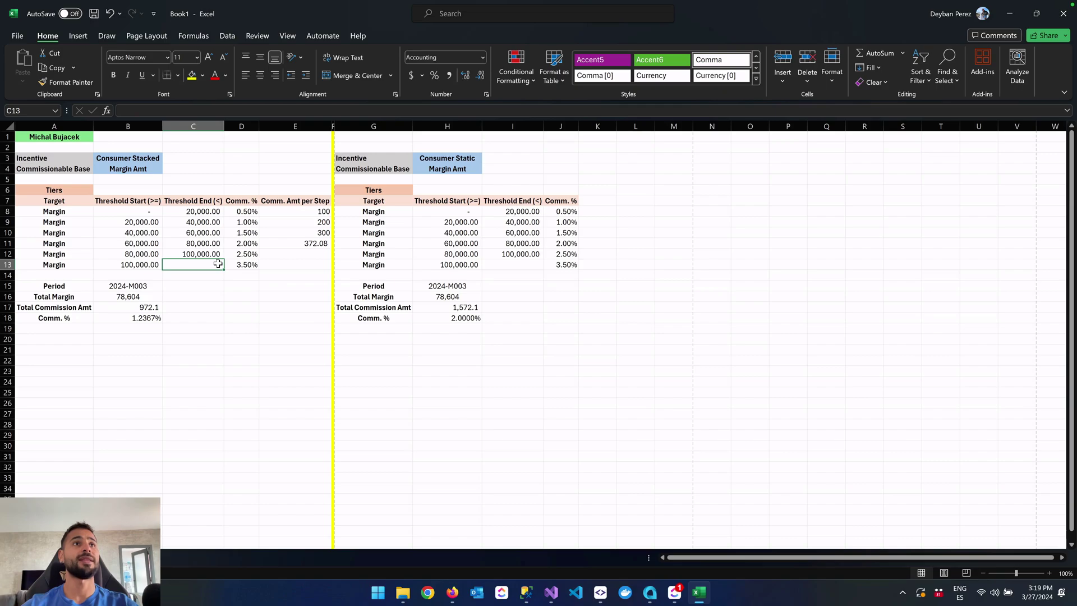
{"action": "left_click", "coordinate": [251, 213]}
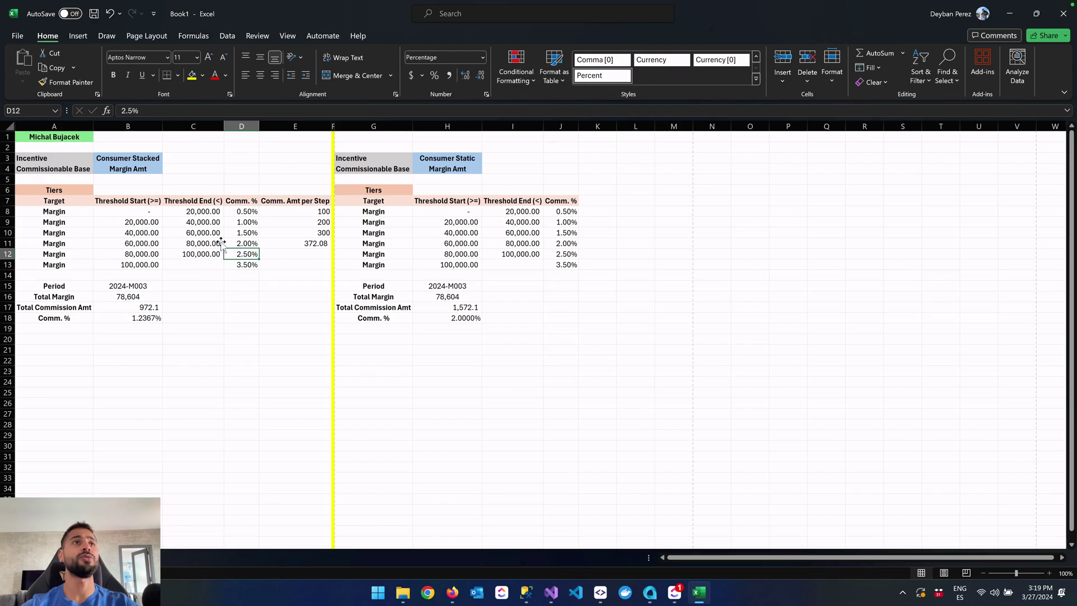
{"action": "left_click", "coordinate": [141, 211]}
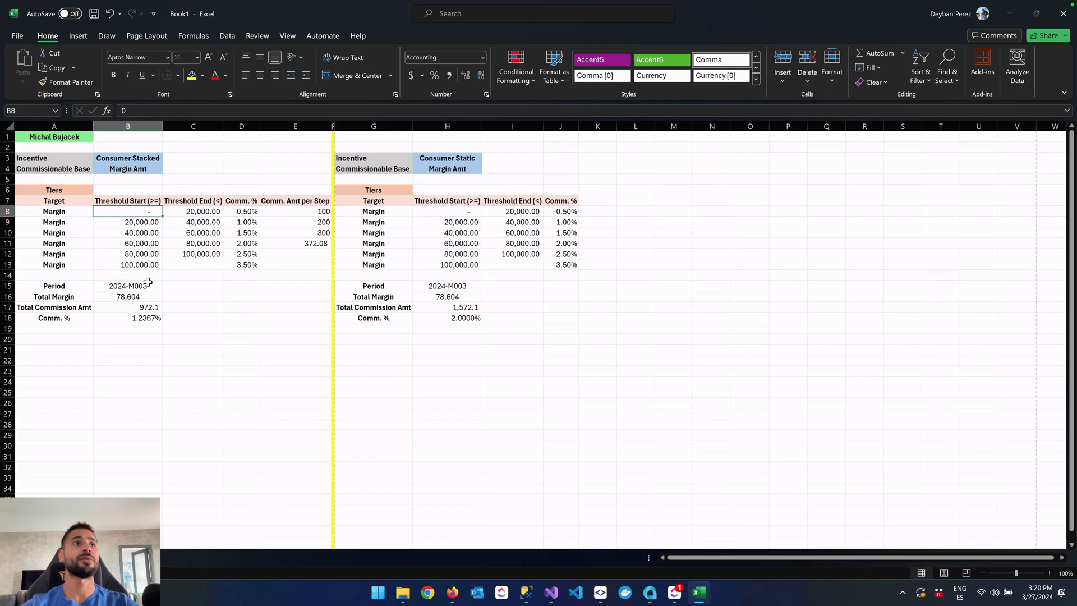
{"action": "left_click", "coordinate": [7, 211]}
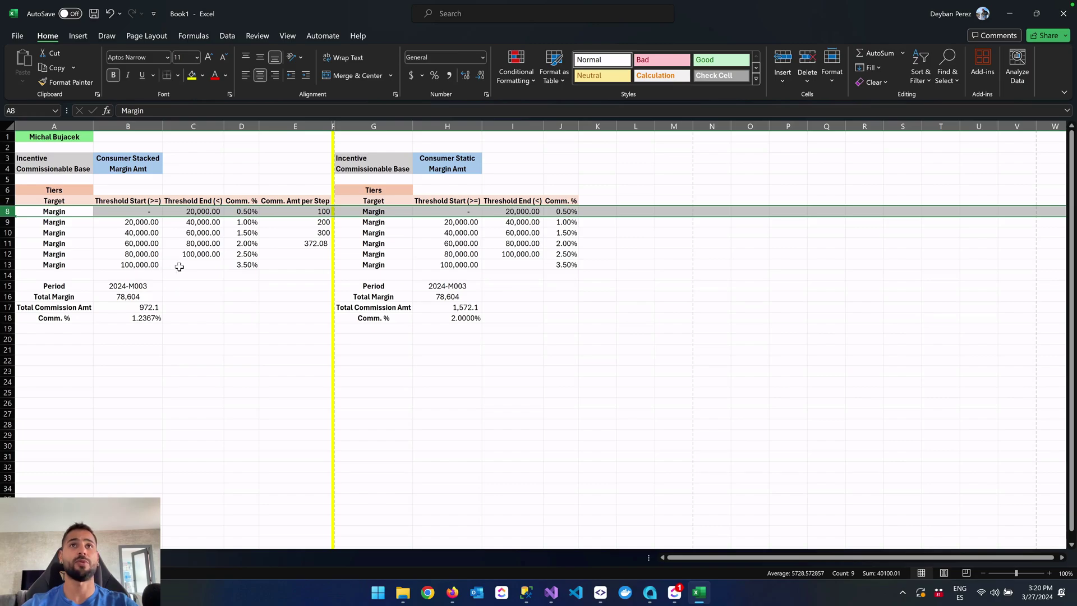
{"action": "left_click", "coordinate": [240, 222]}
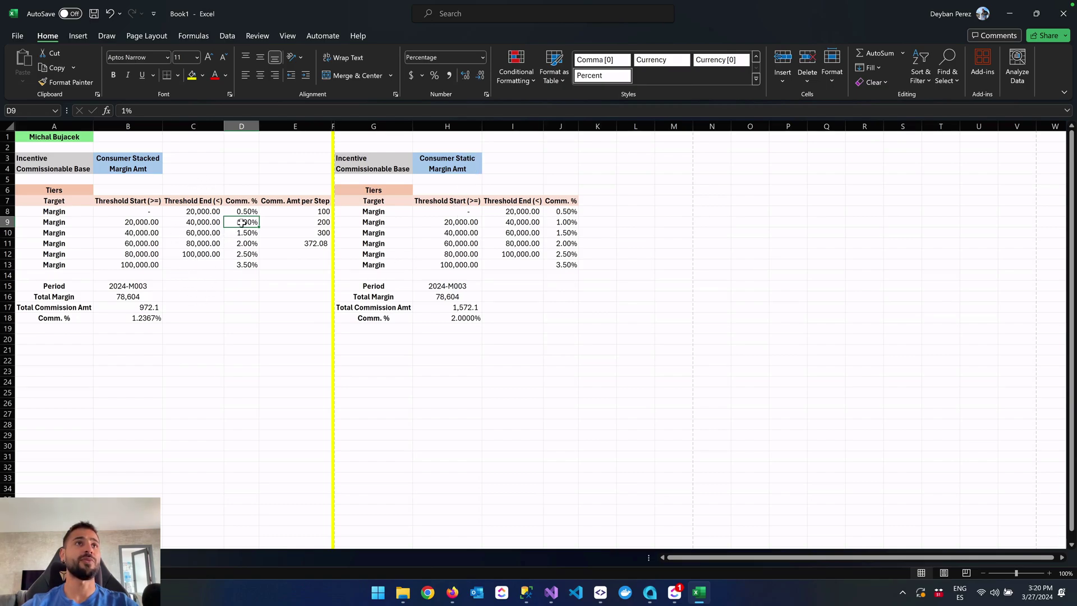
{"action": "left_click", "coordinate": [203, 213]}
{"action": "left_click", "coordinate": [204, 221]}
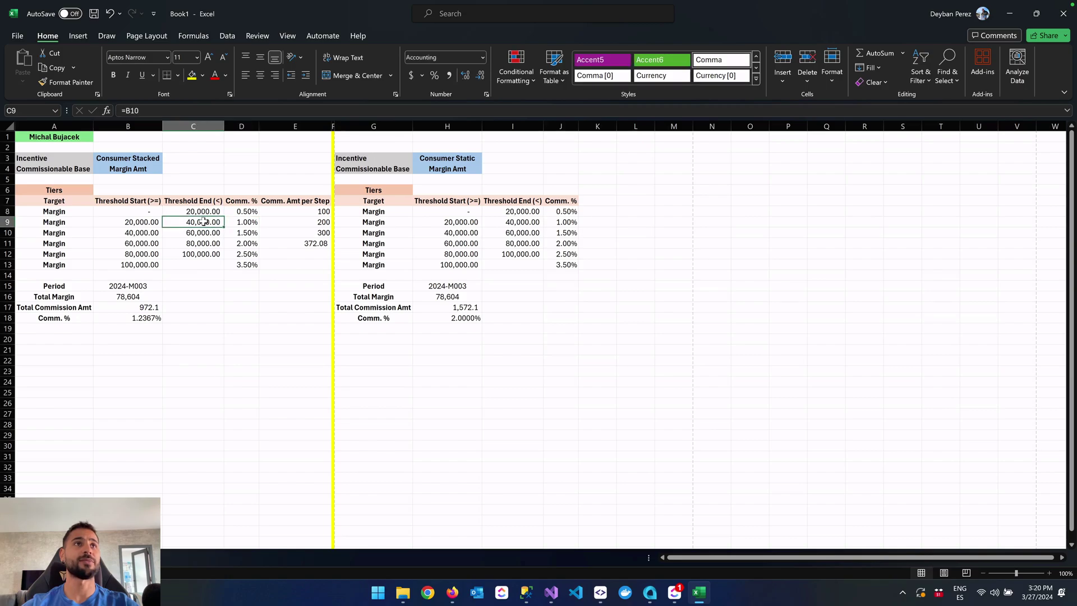
{"action": "left_click", "coordinate": [202, 212]}
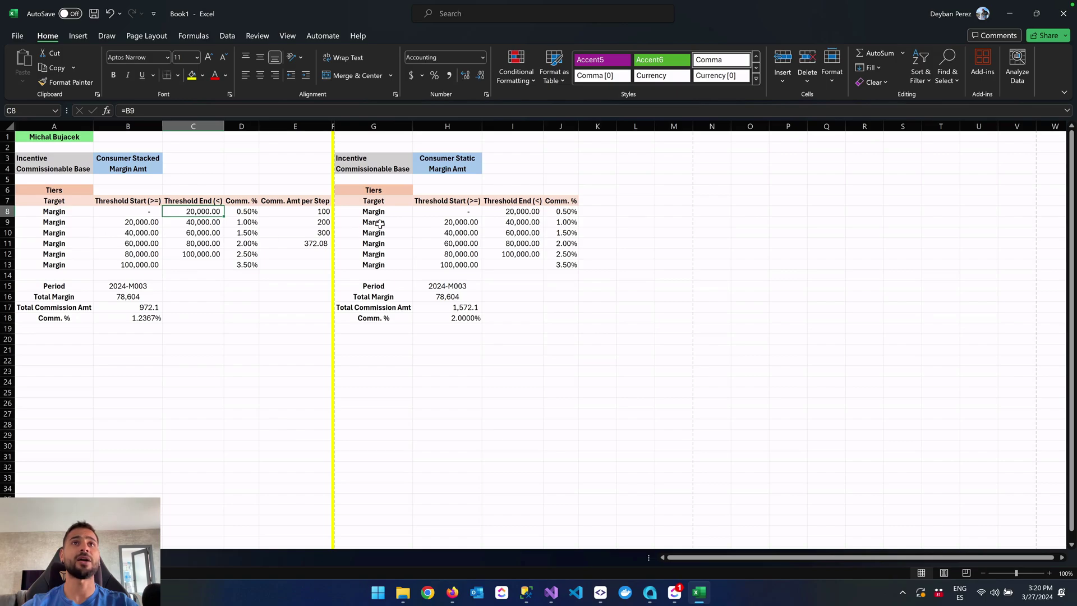
Compare the first two margin tiers, in rows 8 and 9, between the Consumer Stacked and Consumer Static tables
{"action": "left_click", "coordinate": [399, 213]}
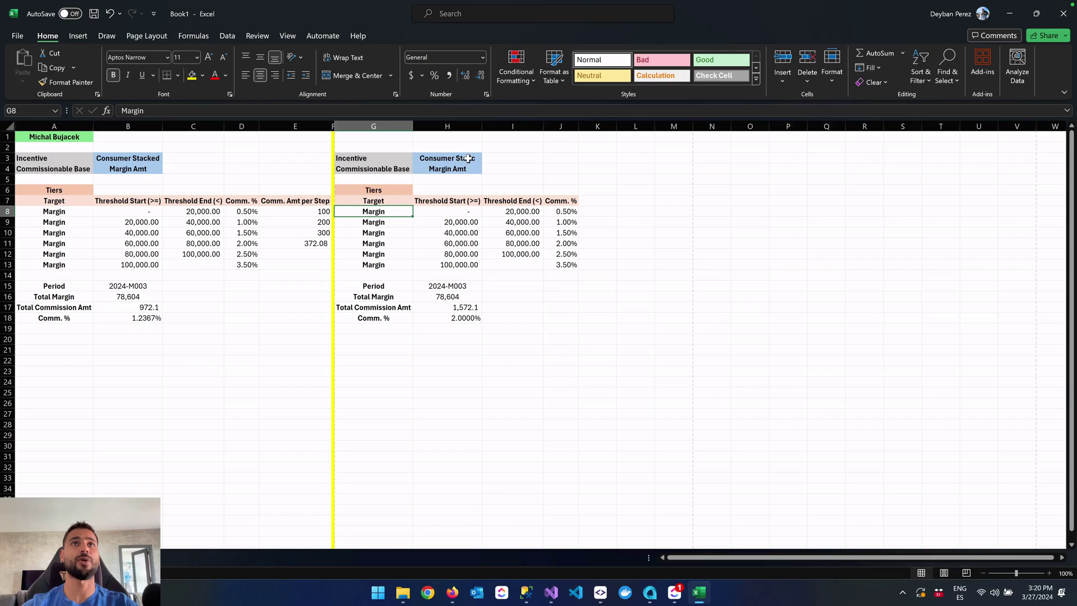
{"action": "left_click", "coordinate": [198, 212]}
{"action": "left_click", "coordinate": [4, 212]}
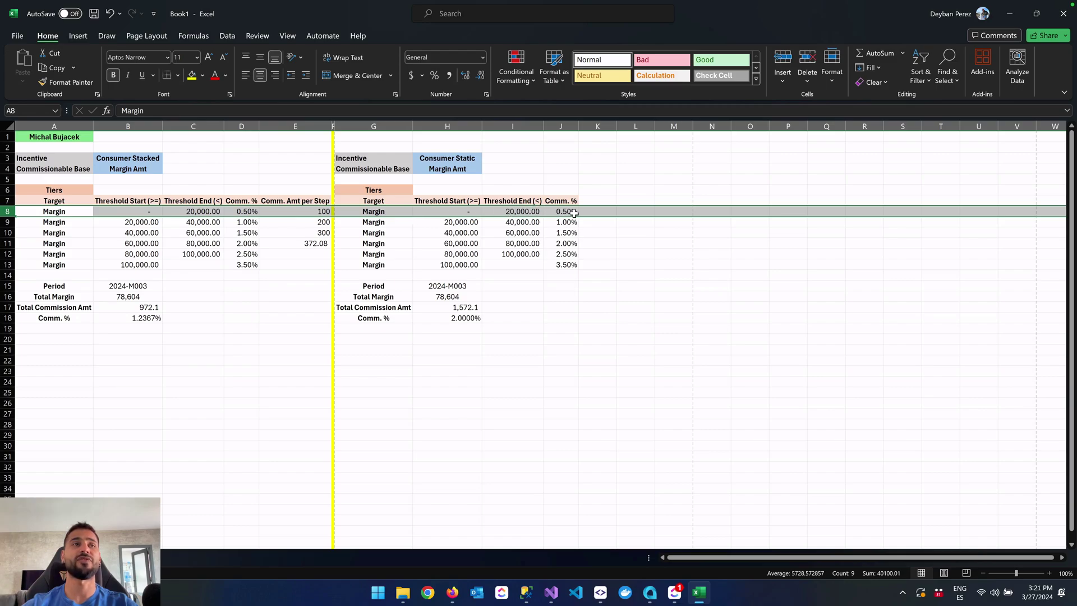
{"action": "left_click", "coordinate": [4, 223]}
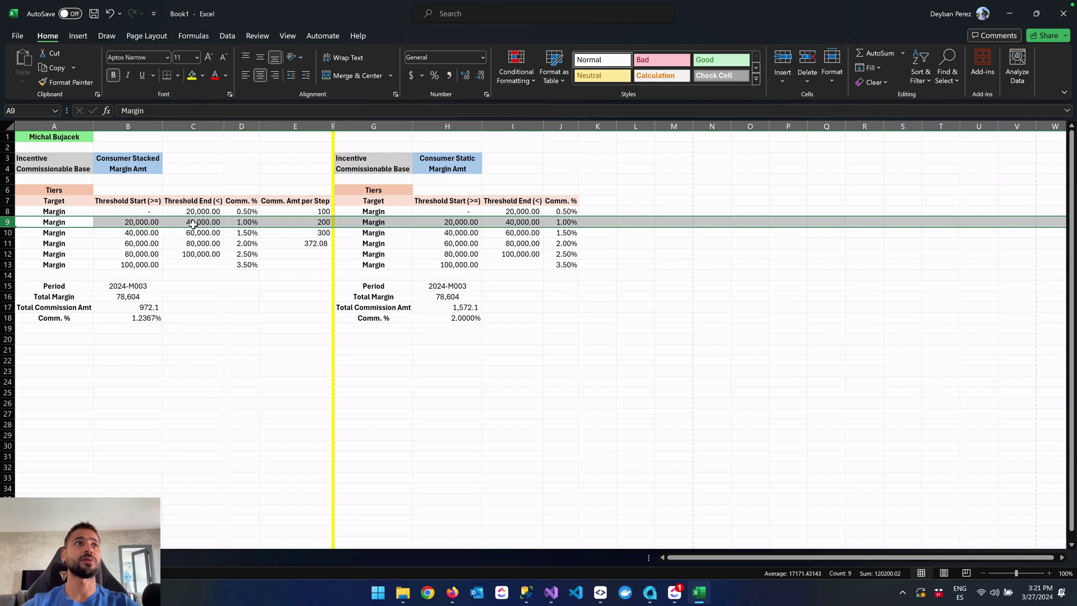
{"action": "left_click", "coordinate": [247, 212]}
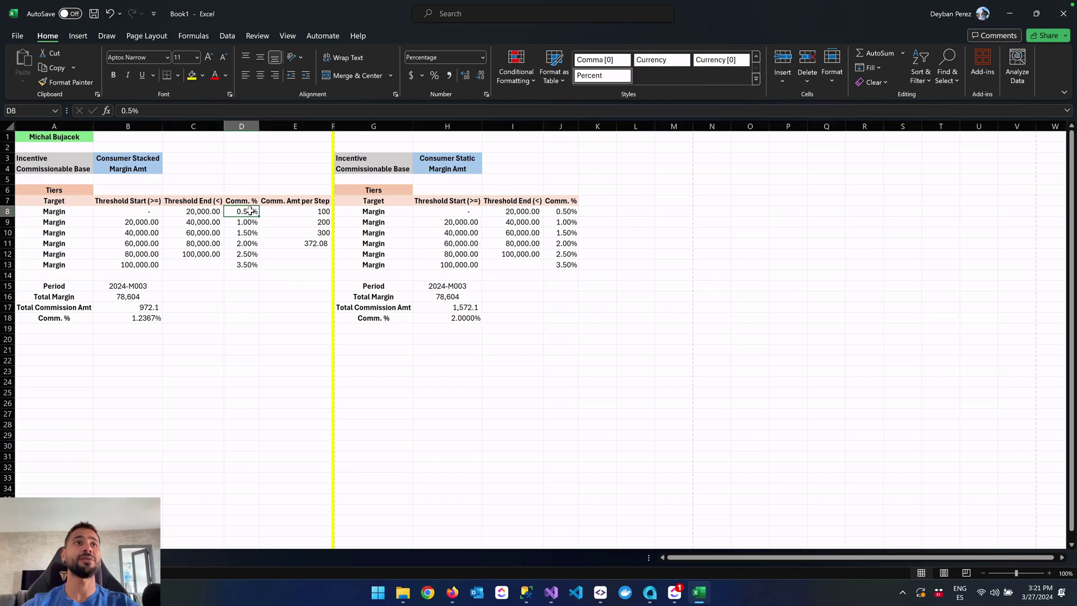
{"action": "left_click", "coordinate": [6, 212]}
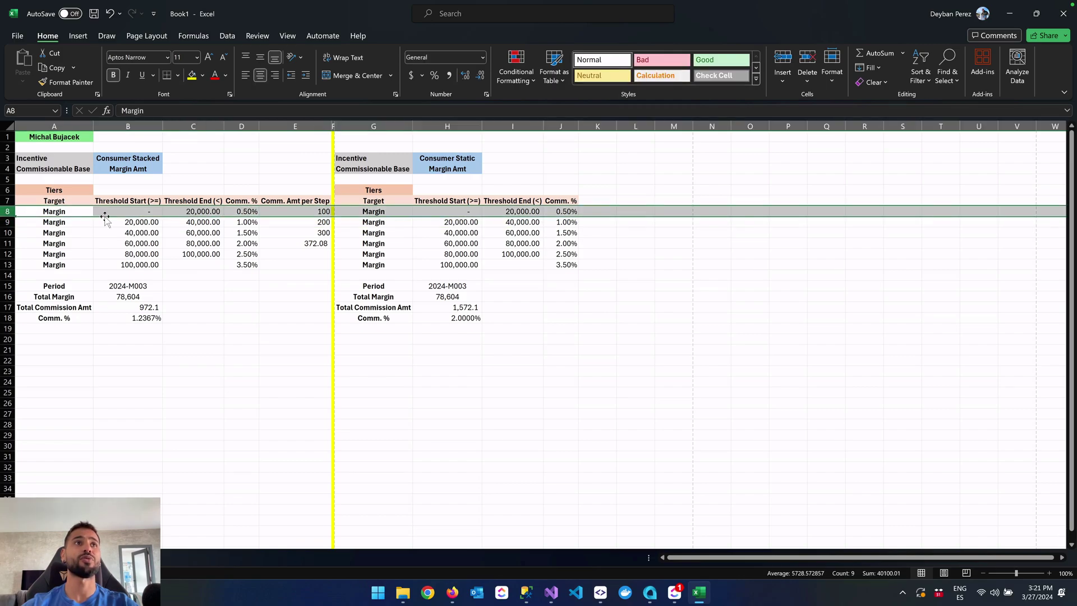
{"action": "left_click", "coordinate": [245, 223]}
{"action": "left_click", "coordinate": [143, 223]}
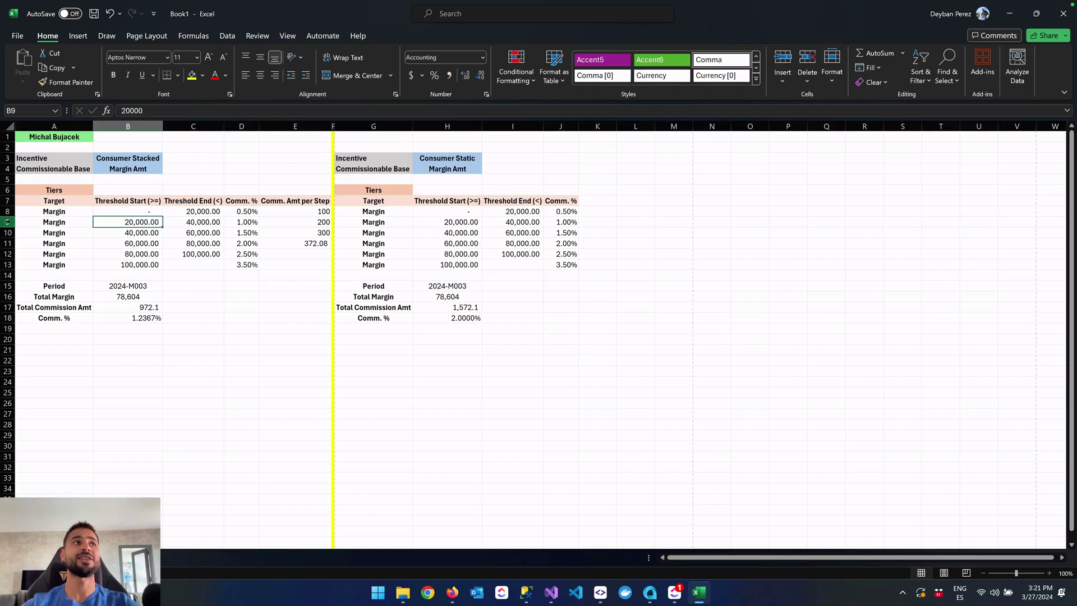
{"action": "left_click", "coordinate": [3, 223]}
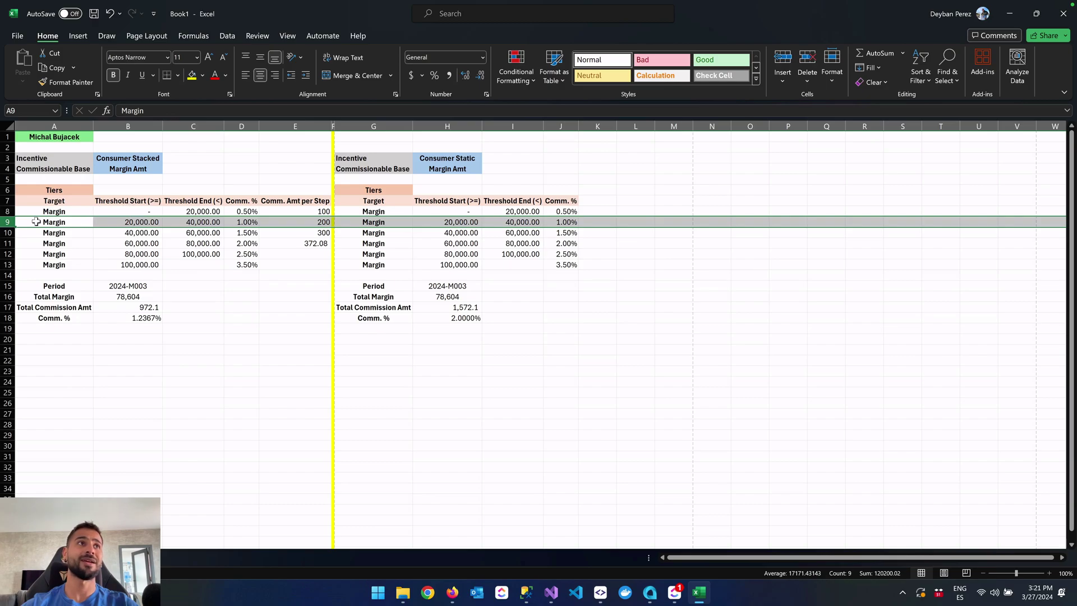
{"action": "left_click", "coordinate": [4, 211]}
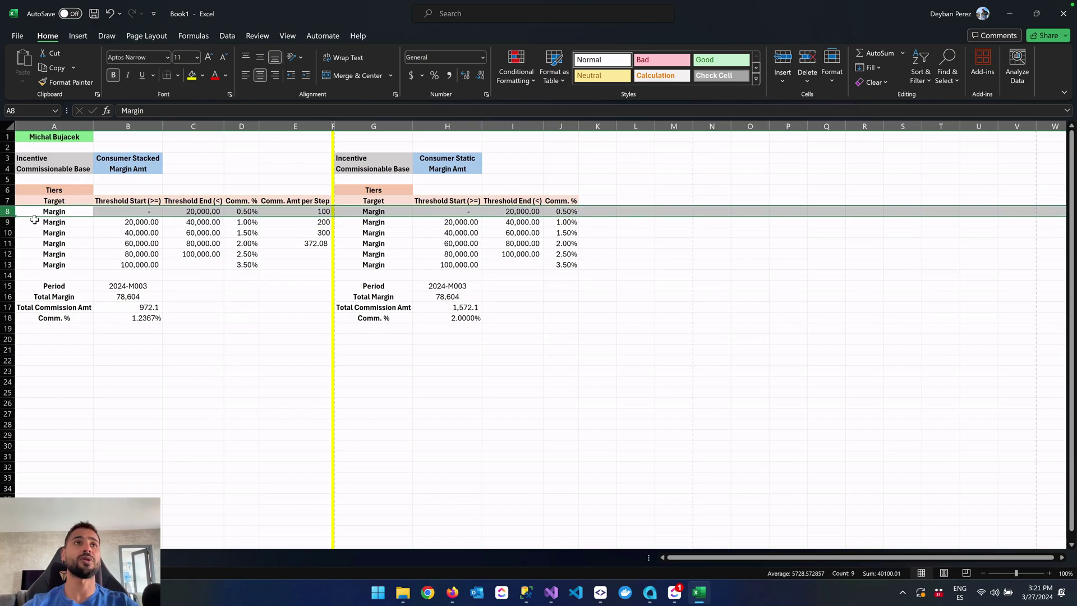
{"action": "left_click", "coordinate": [399, 223]}
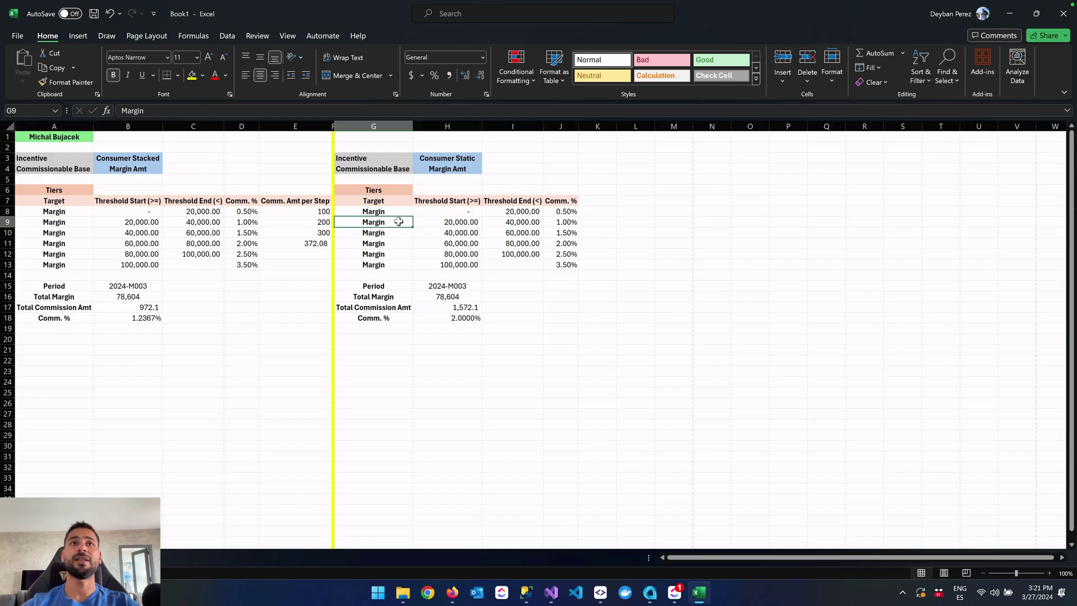
{"action": "left_click", "coordinate": [7, 222]}
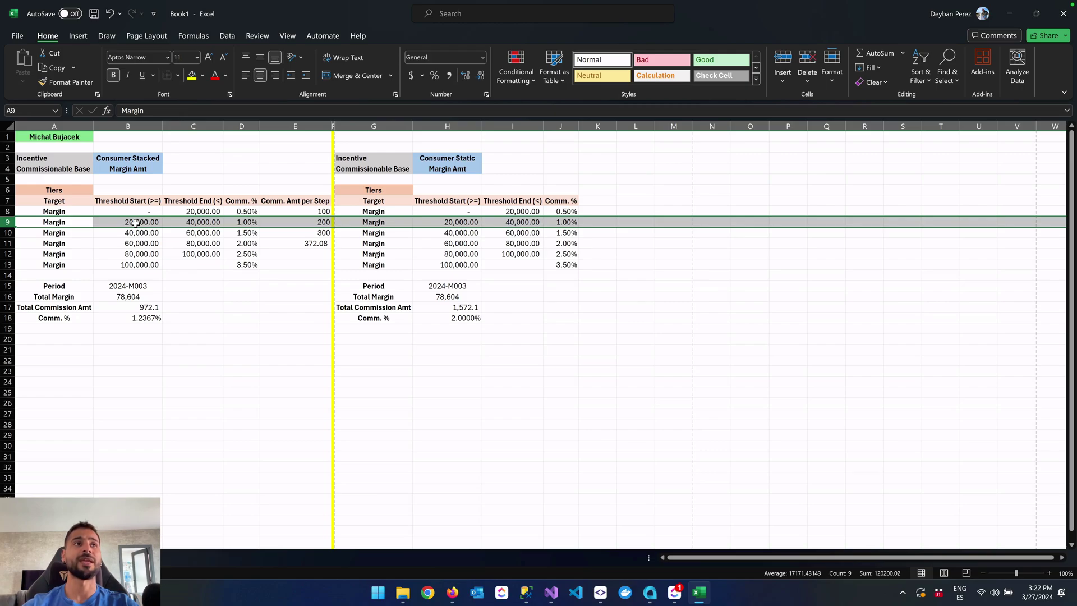
Compare the Total Margin for period 2024-M003 between the Consumer Stacked and Consumer Static incentives
{"action": "left_click", "coordinate": [129, 297]}
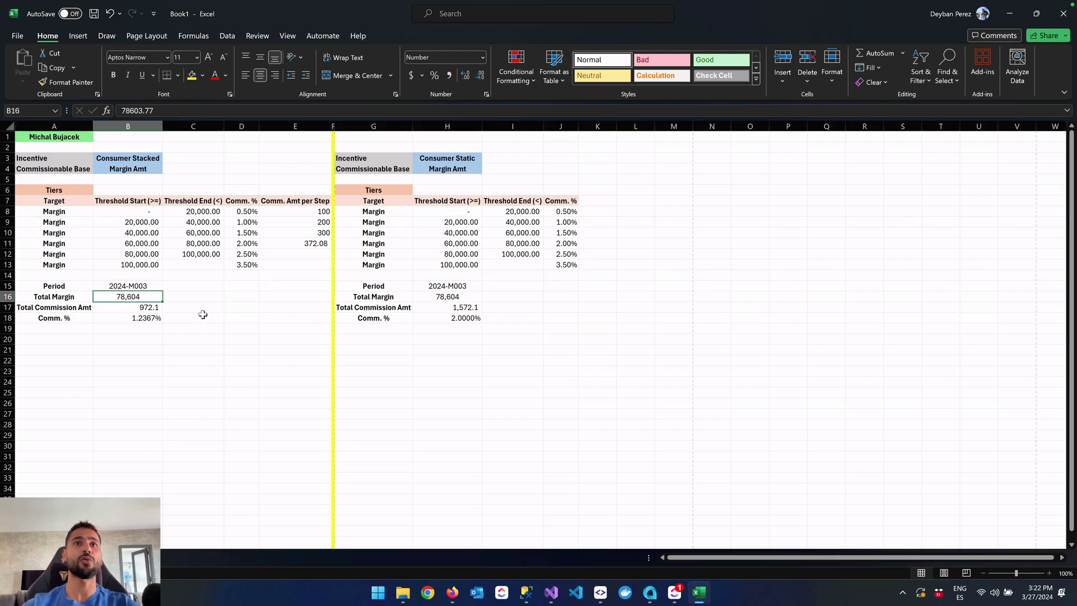
{"action": "left_click", "coordinate": [449, 296]}
{"action": "left_click", "coordinate": [140, 297]}
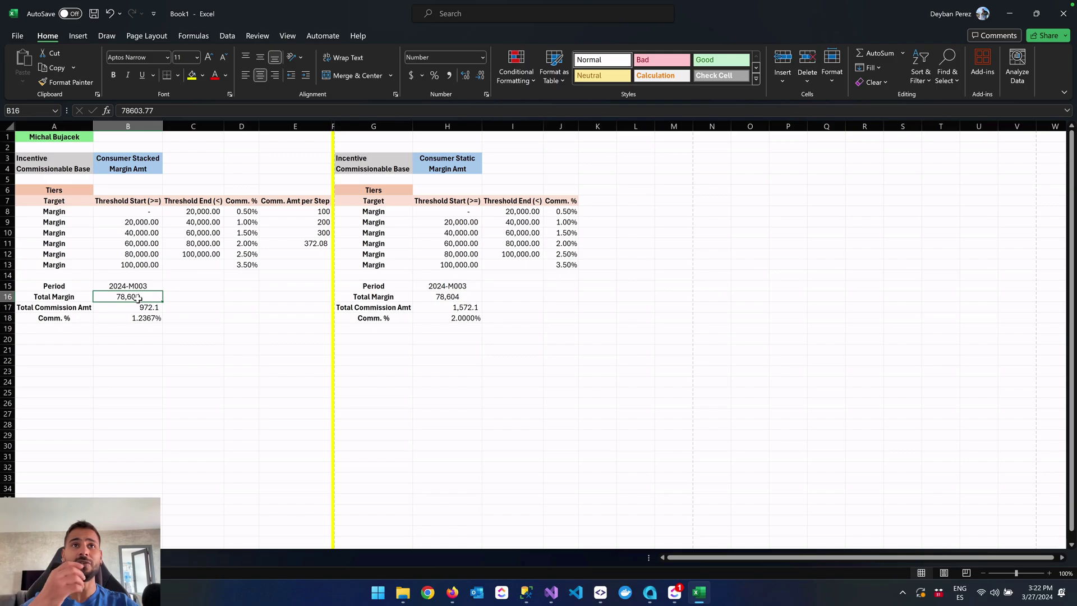
{"action": "left_click", "coordinate": [449, 297]}
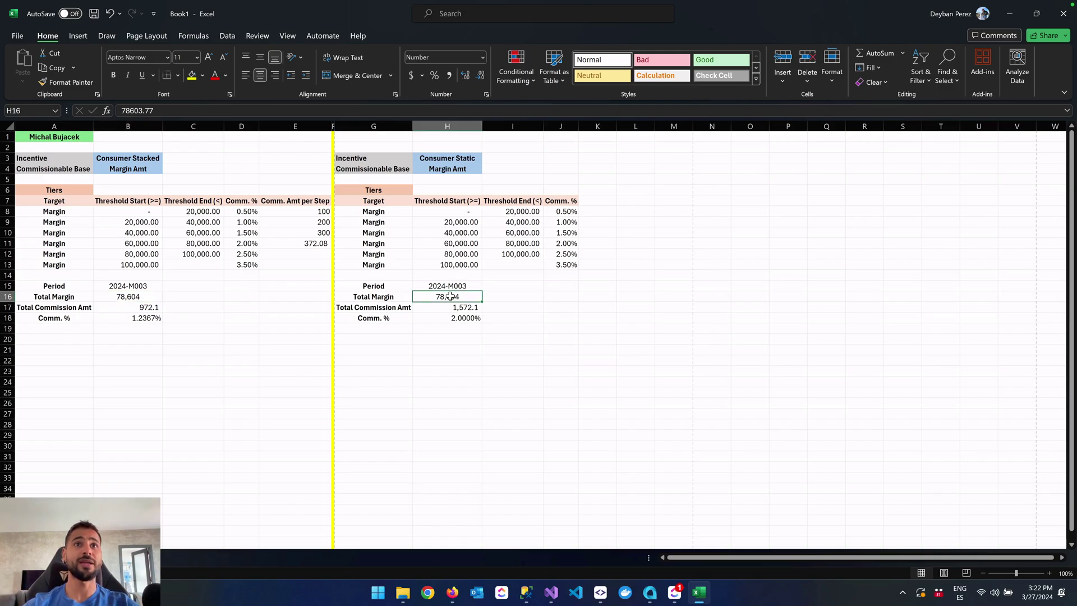
{"action": "left_click", "coordinate": [137, 303]}
{"action": "left_click", "coordinate": [136, 296]}
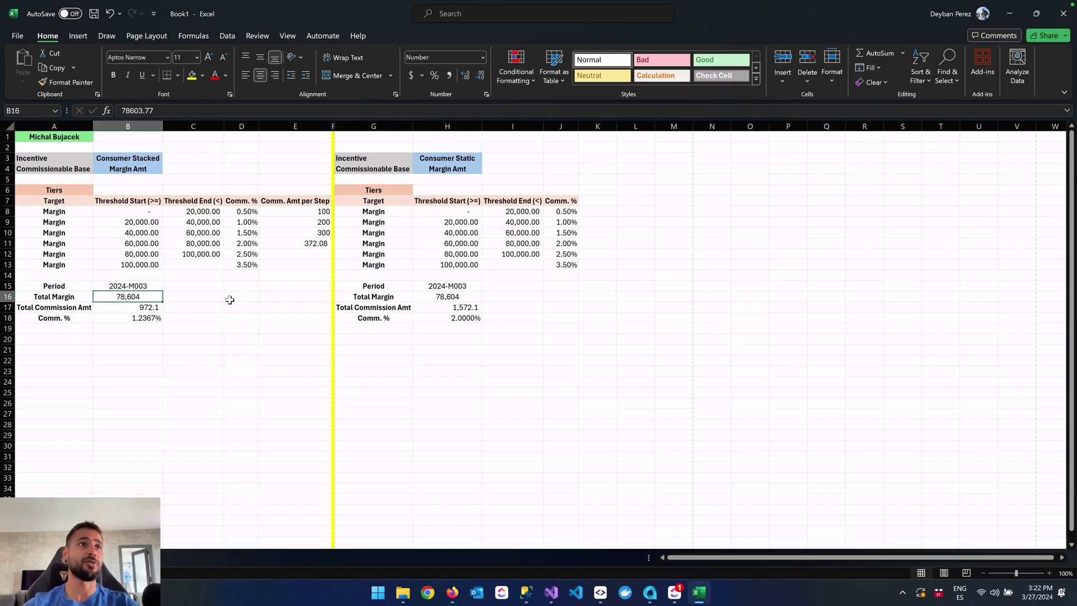
{"action": "left_click", "coordinate": [146, 308]}
{"action": "left_click", "coordinate": [144, 297]}
{"action": "left_click", "coordinate": [458, 298]}
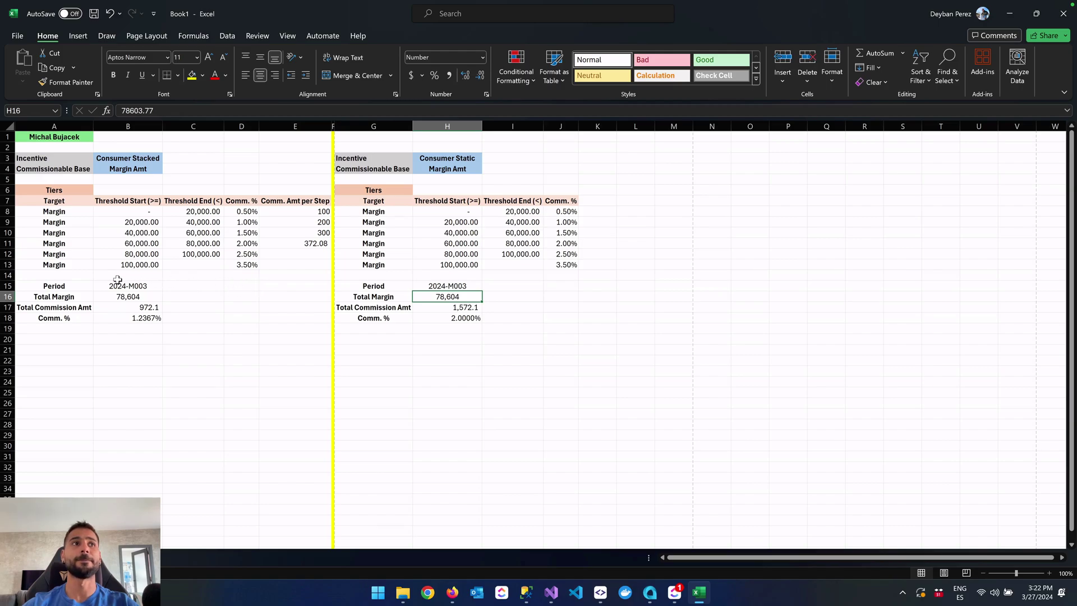
{"action": "left_click", "coordinate": [134, 298]}
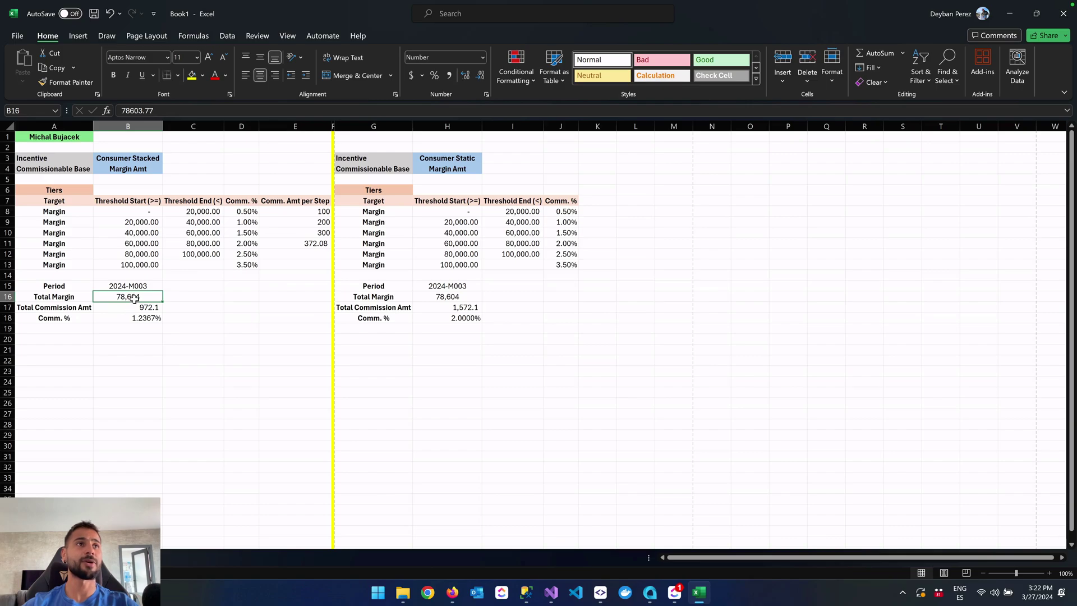
Examine how the Consumer Stacked commission amount per step is calculated for the first four tiers from thresholds, percentages and Total Margin
{"action": "left_click", "coordinate": [308, 212]}
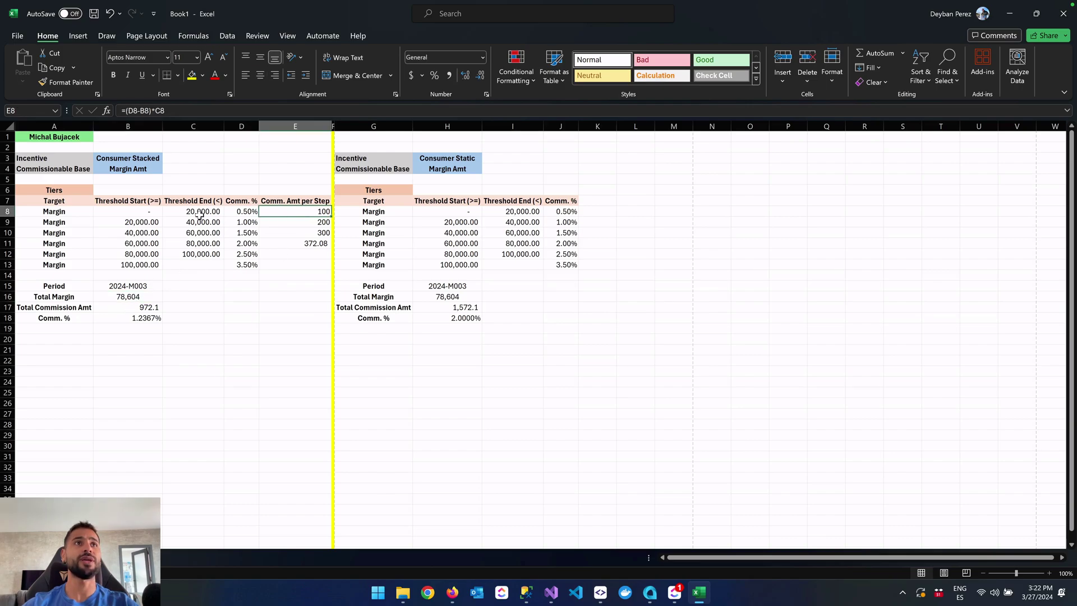
{"action": "left_click", "coordinate": [251, 211]}
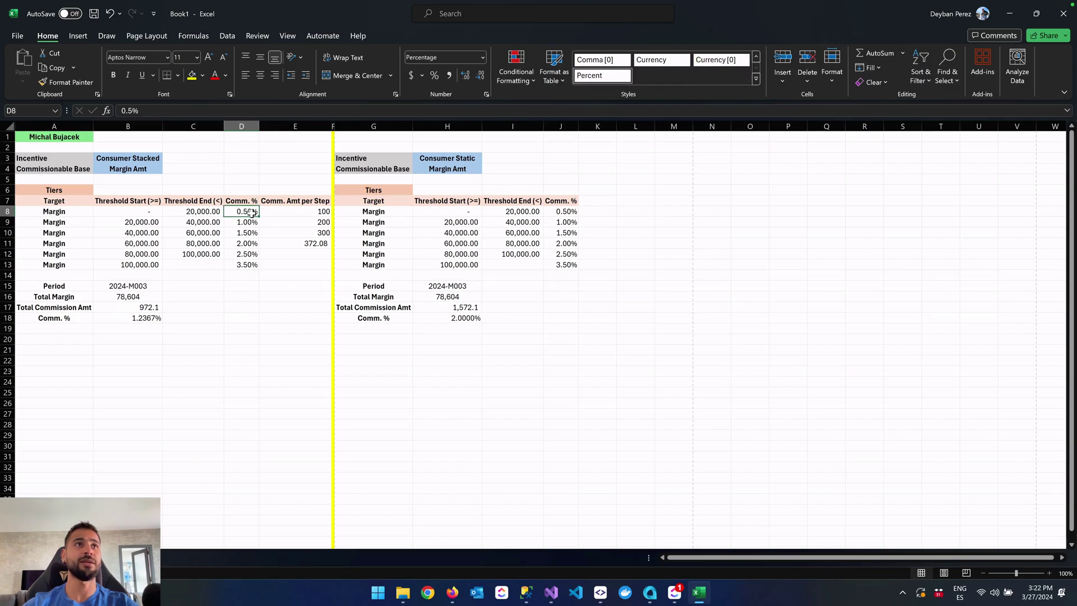
{"action": "left_click", "coordinate": [250, 223]}
{"action": "left_click", "coordinate": [304, 223]}
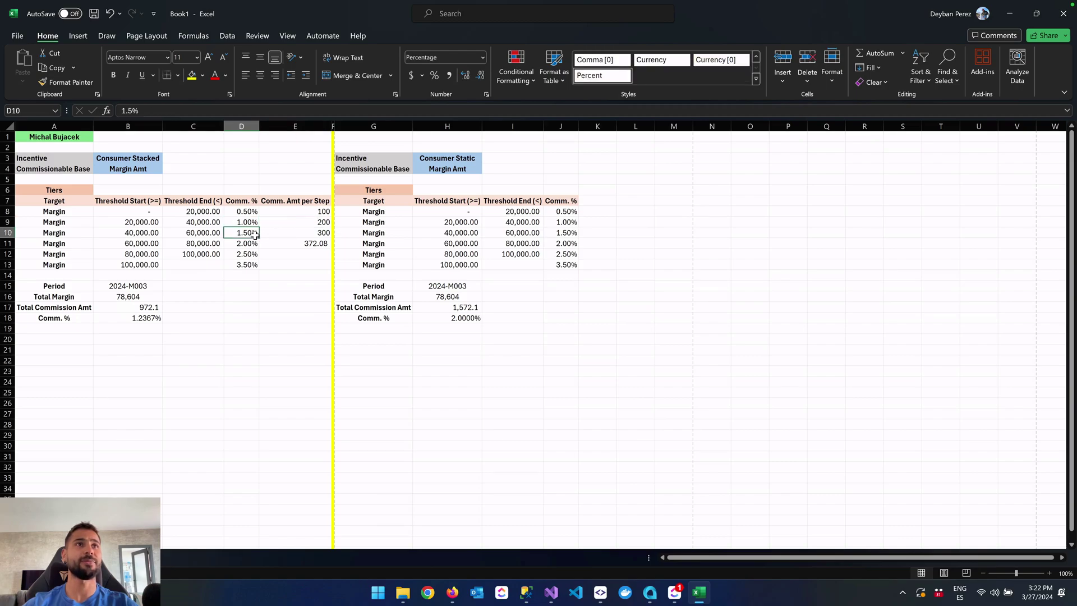
{"action": "left_click", "coordinate": [316, 232]}
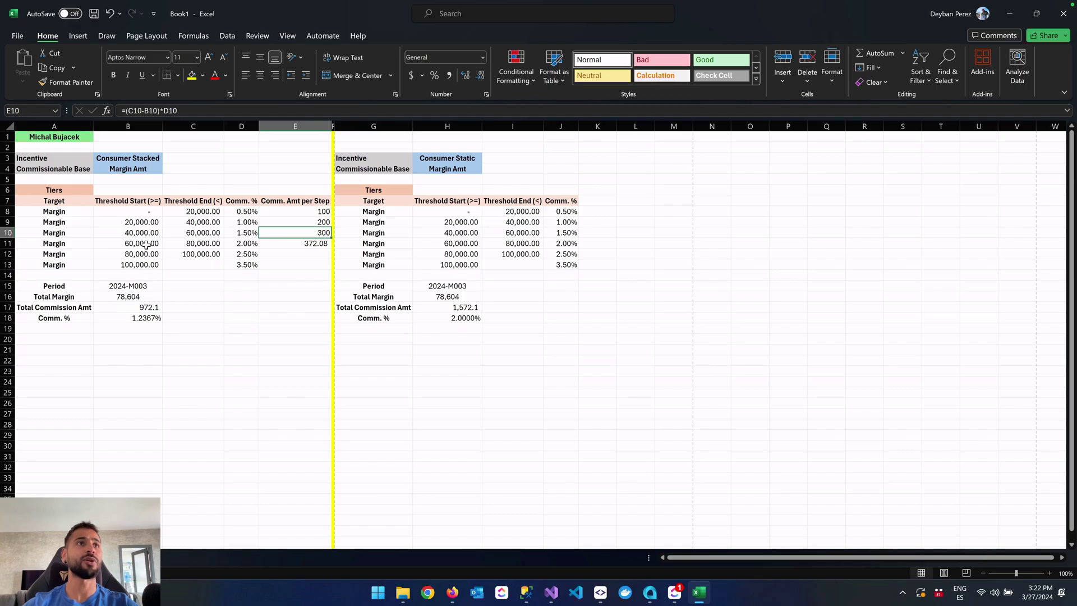
{"action": "left_click", "coordinate": [131, 298]}
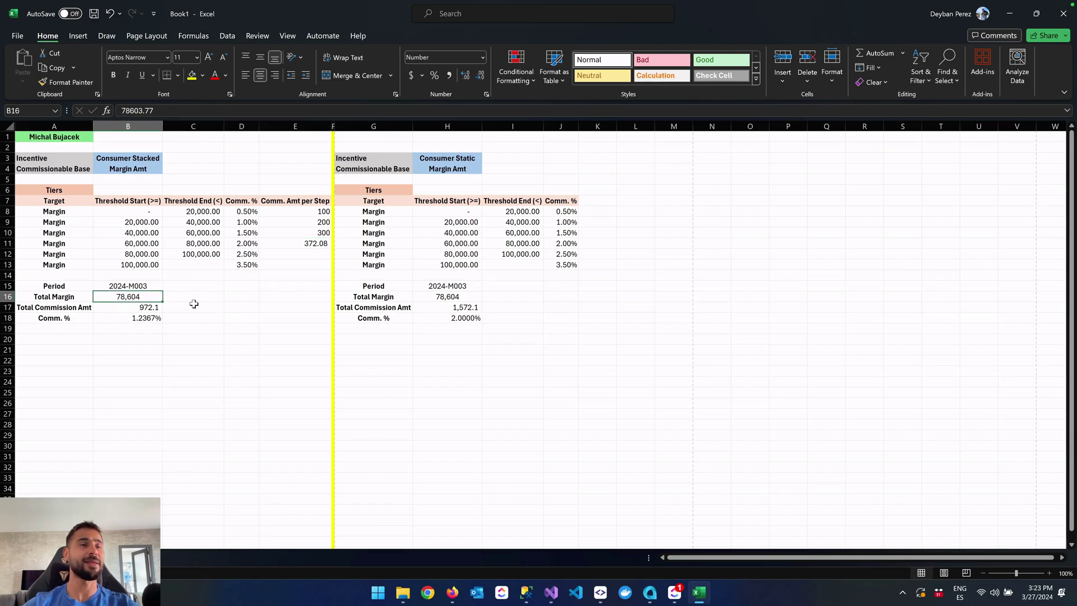
{"action": "left_click", "coordinate": [145, 245]}
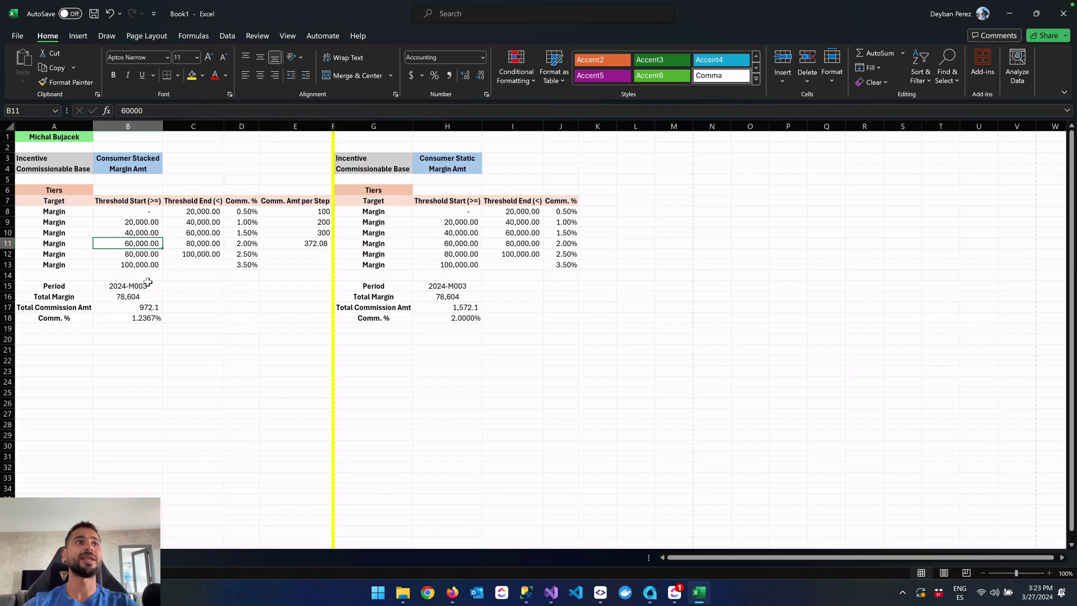
{"action": "left_click", "coordinate": [248, 243]}
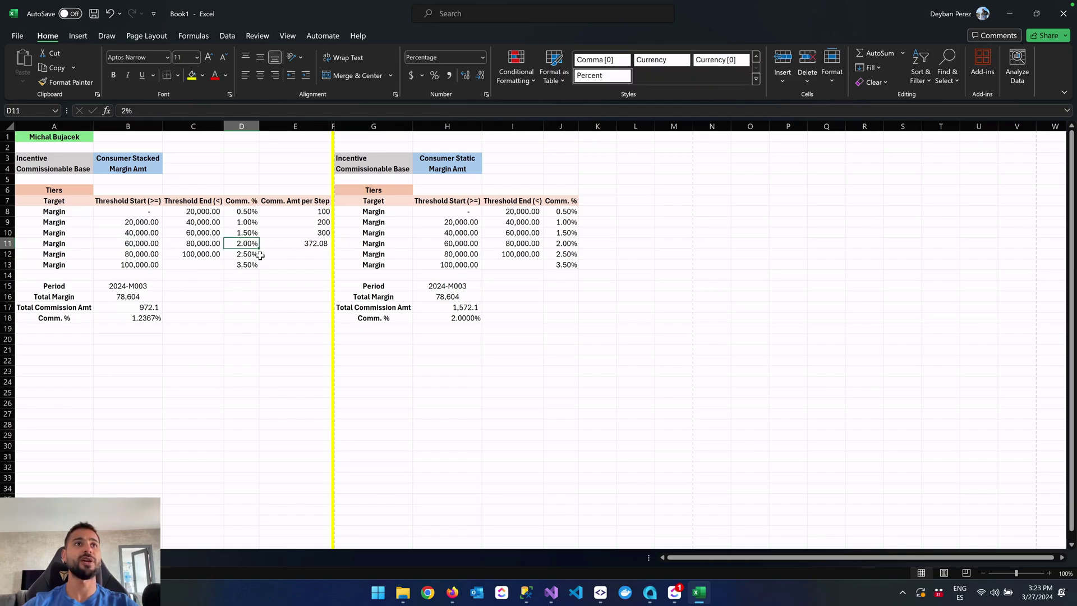
{"action": "left_click", "coordinate": [310, 243]}
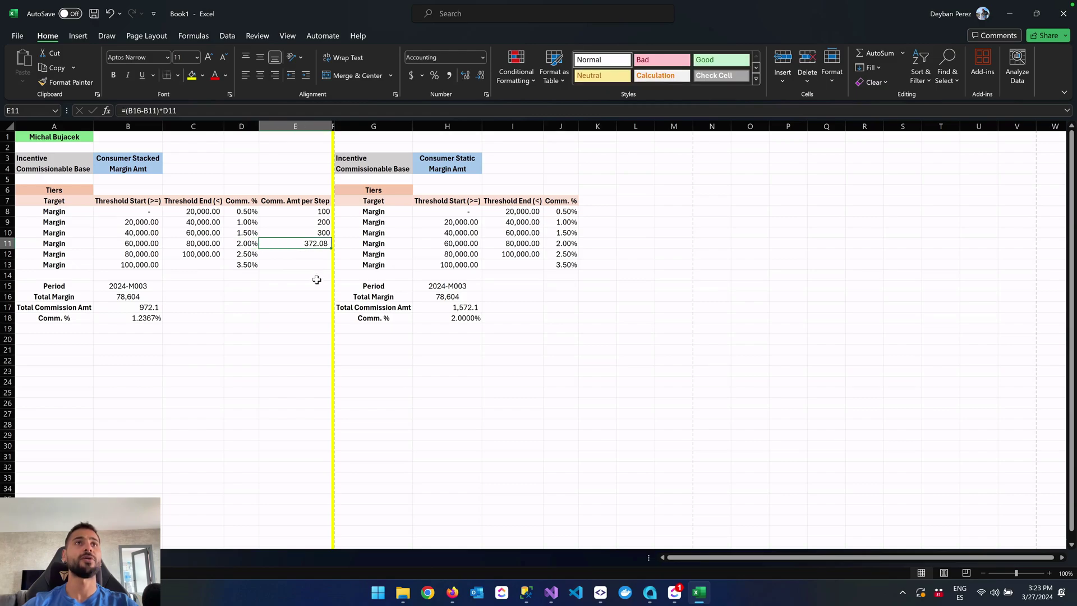
Examine how the Consumer Stacked Total Commission Amt sums the step amounts and how its Comm. % is derived from Total Margin
{"action": "left_click_drag", "start_coordinate": [324, 211], "coordinate": [321, 245]}
{"action": "left_click", "coordinate": [158, 307]}
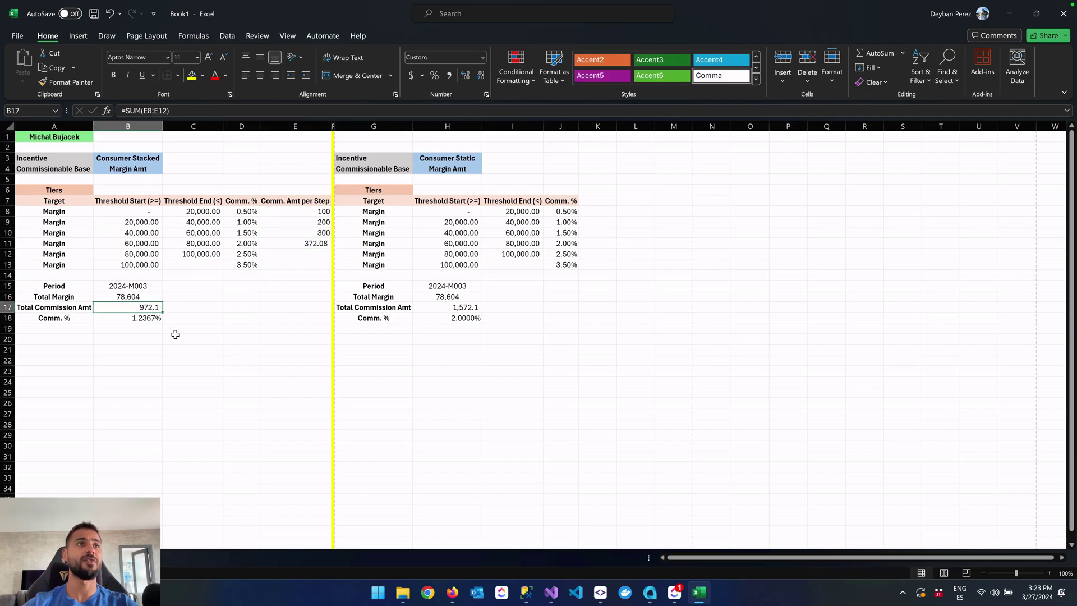
{"action": "left_click", "coordinate": [142, 321]}
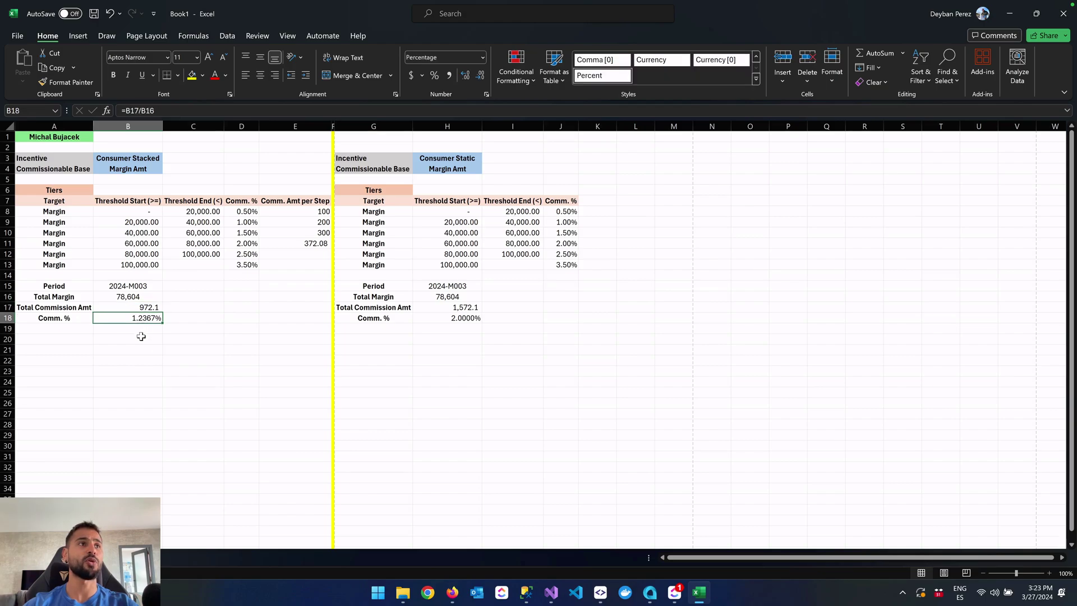
{"action": "left_click", "coordinate": [200, 111]}
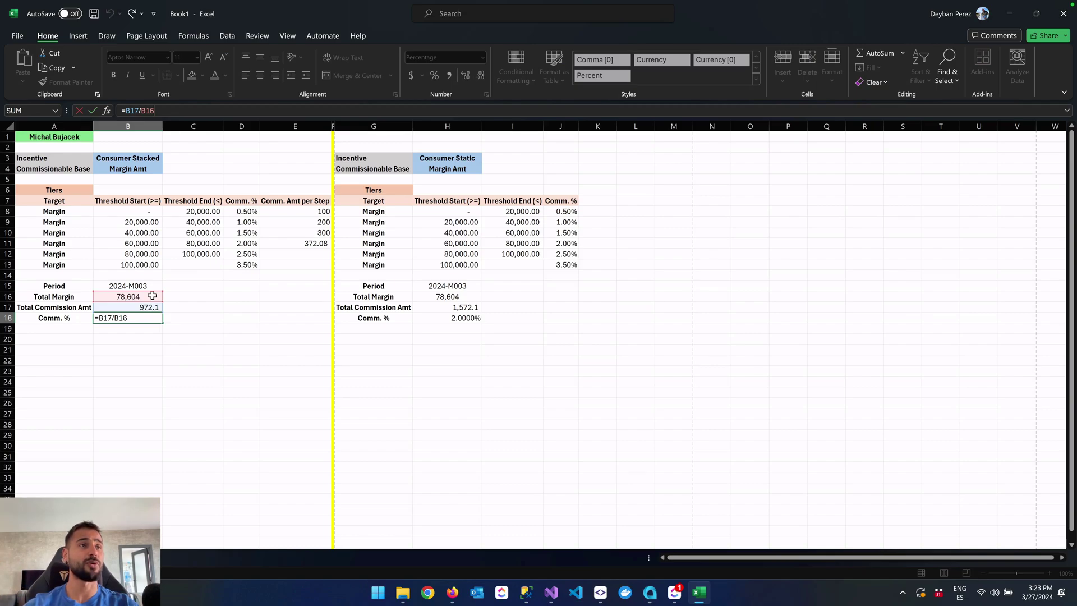
{"action": "left_click", "coordinate": [194, 323]}
{"action": "key", "text": "Left"}
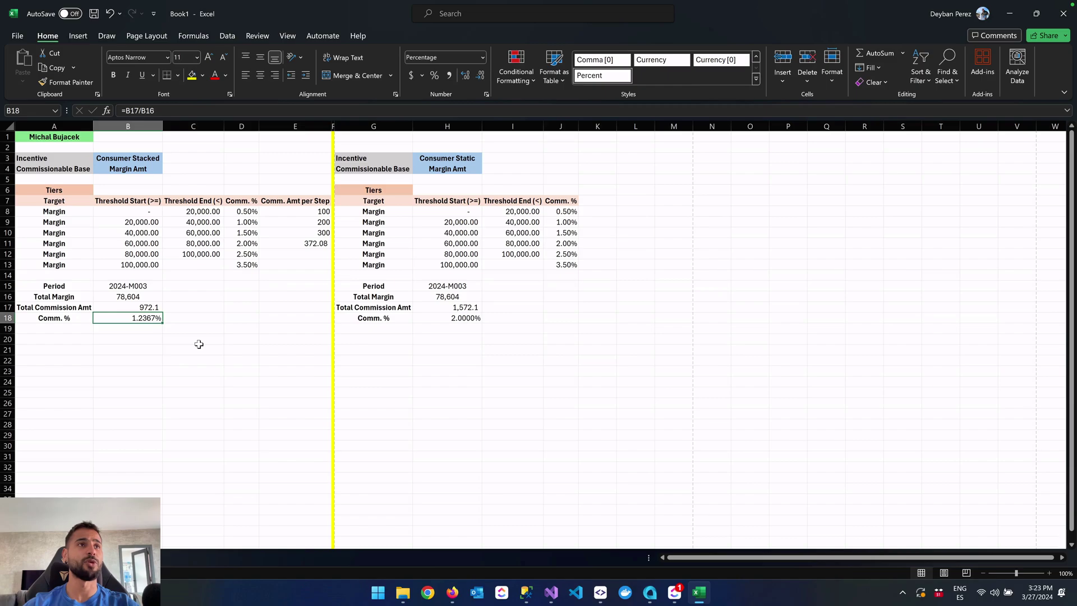
{"action": "left_click", "coordinate": [195, 307]}
{"action": "left_click", "coordinate": [150, 318]}
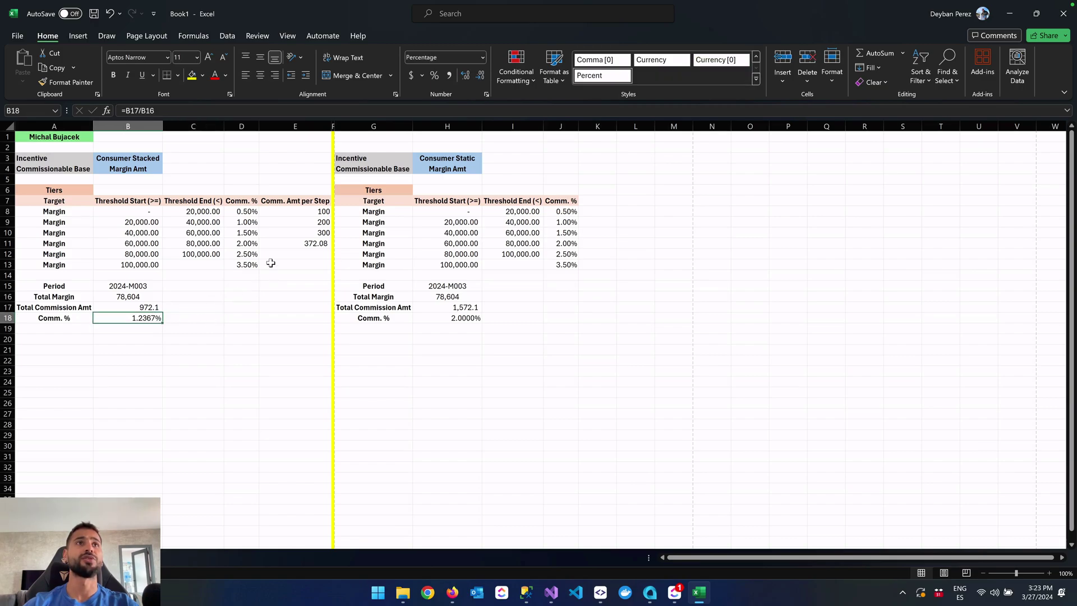
Review the first four margin tiers, in rows 8 to 11, that feed the stacked commission
{"action": "left_click", "coordinate": [245, 214]}
{"action": "left_click", "coordinate": [7, 212]}
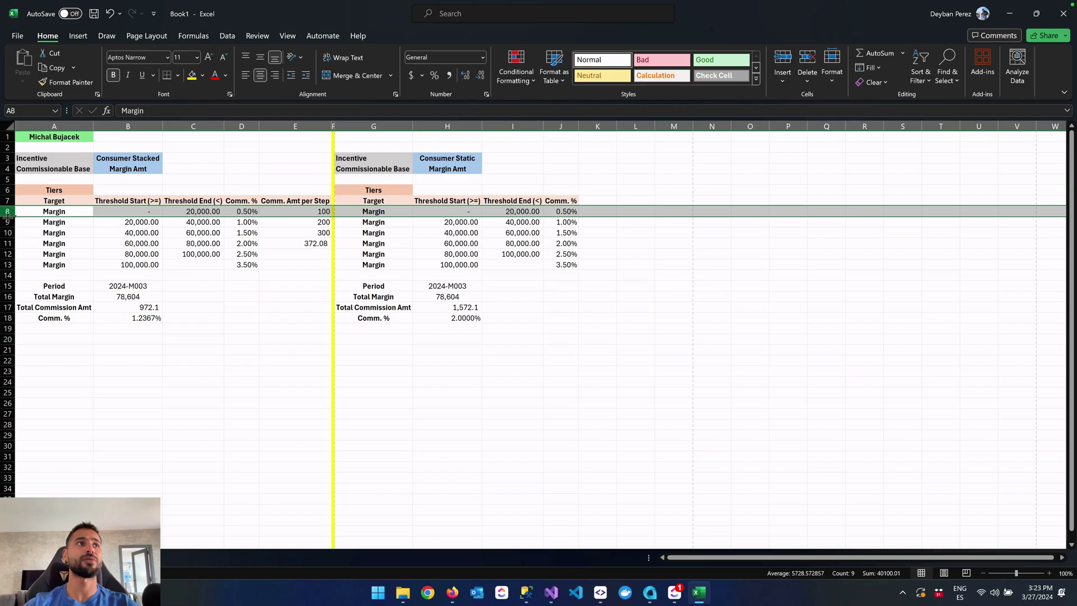
{"action": "left_click", "coordinate": [7, 223]}
{"action": "left_click", "coordinate": [7, 233]}
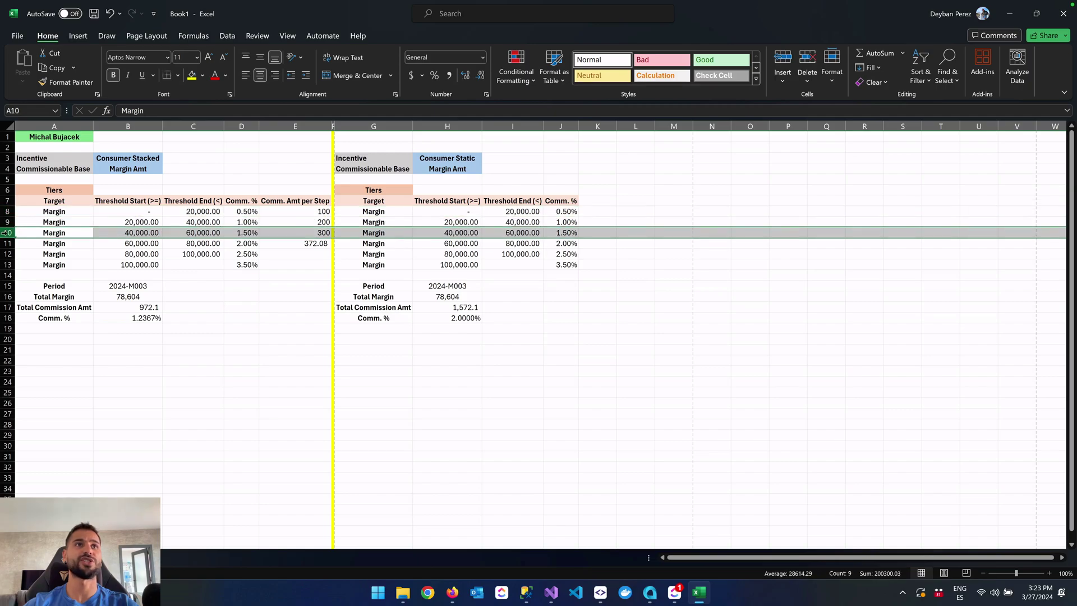
{"action": "left_click", "coordinate": [7, 244]}
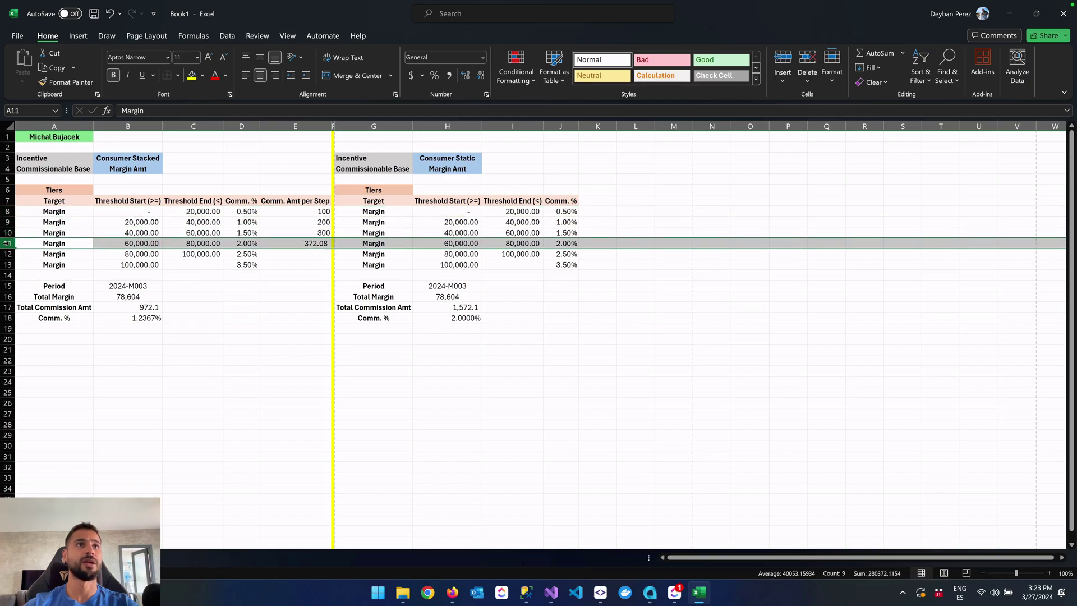
{"action": "left_click", "coordinate": [8, 212]}
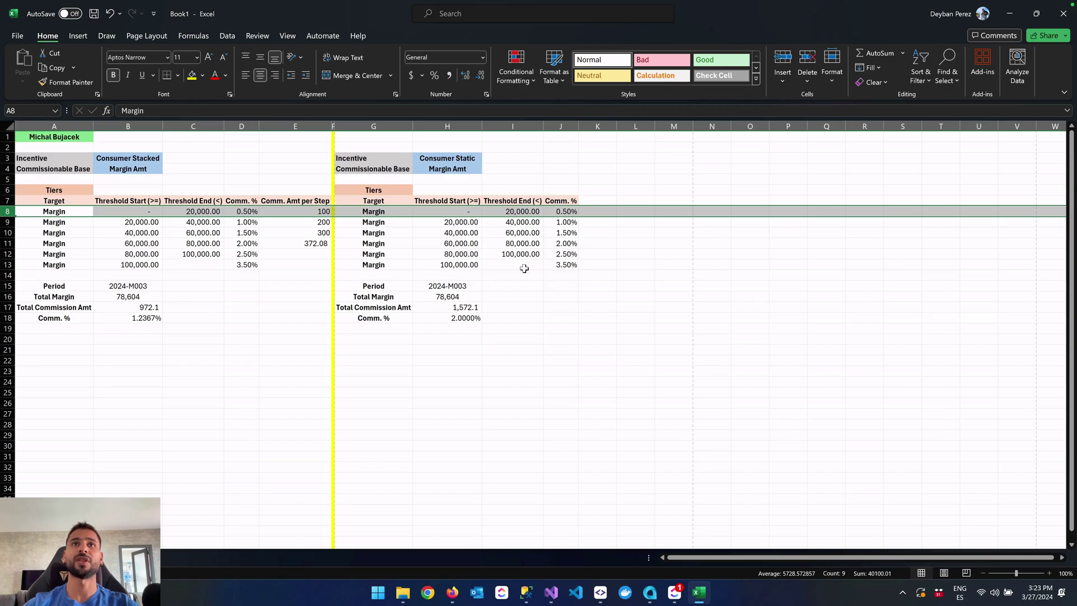
Match the Consumer Static Total Margin to its tier in row 11 and that tier's commission percentage
{"action": "left_click", "coordinate": [458, 298]}
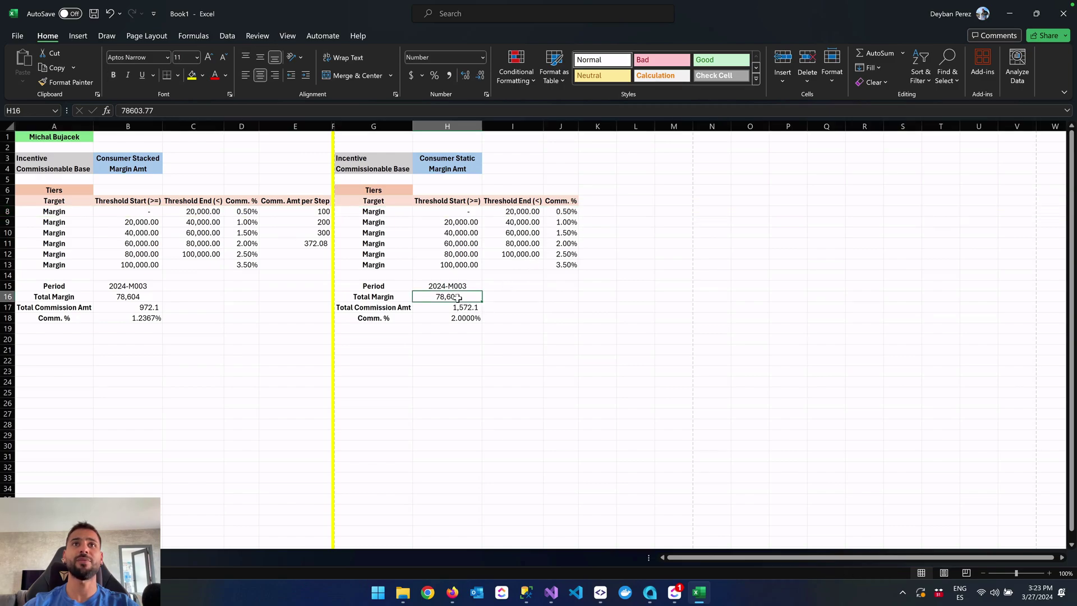
{"action": "left_click", "coordinate": [561, 243]}
{"action": "left_click", "coordinate": [411, 247]}
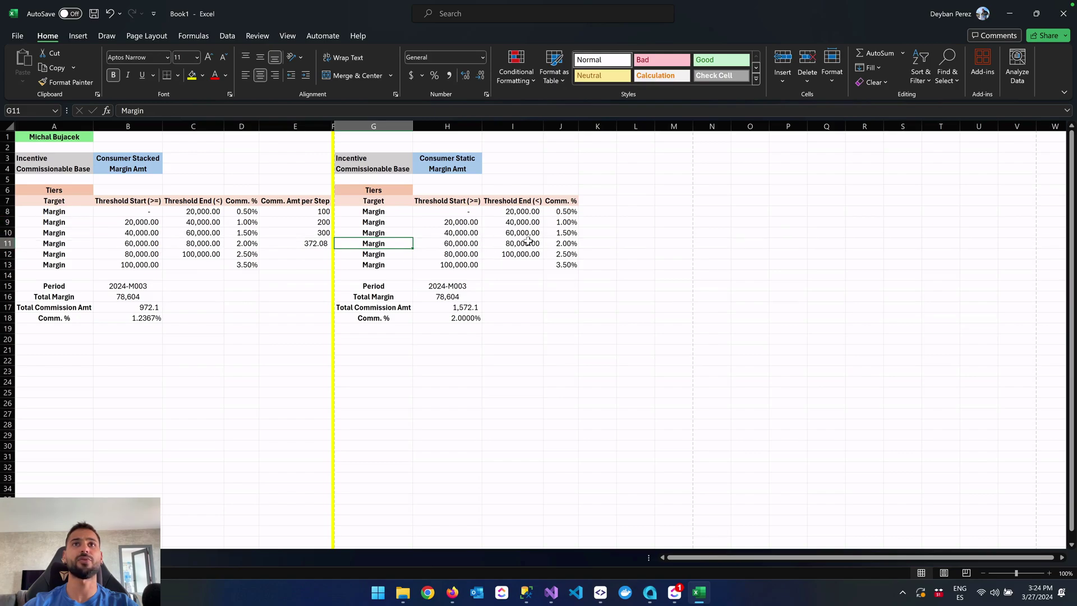
{"action": "left_click", "coordinate": [563, 245]}
{"action": "left_click", "coordinate": [457, 299]}
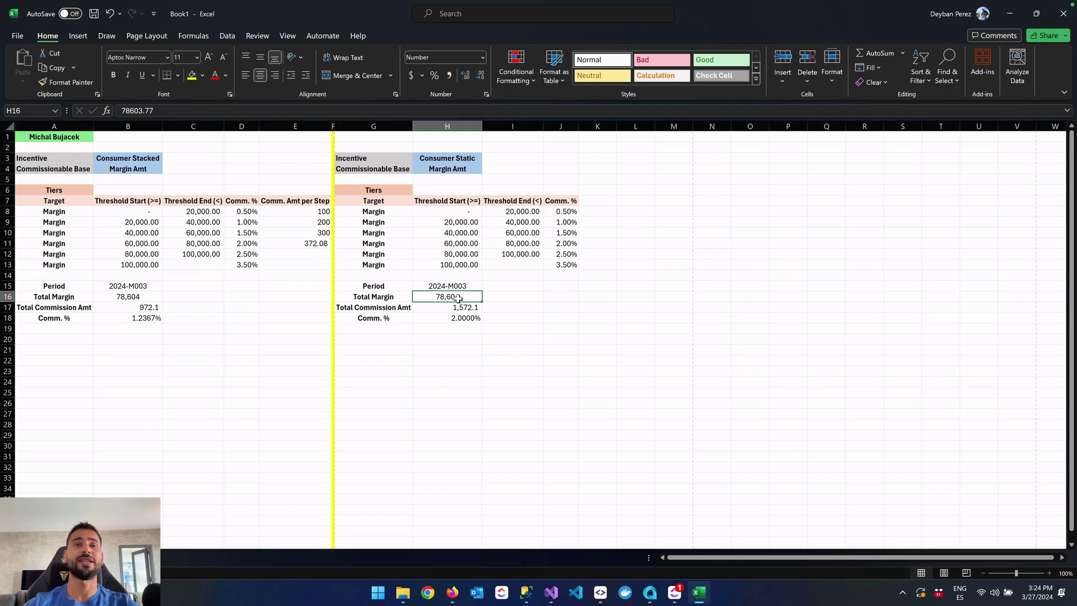
{"action": "left_click", "coordinate": [568, 244]}
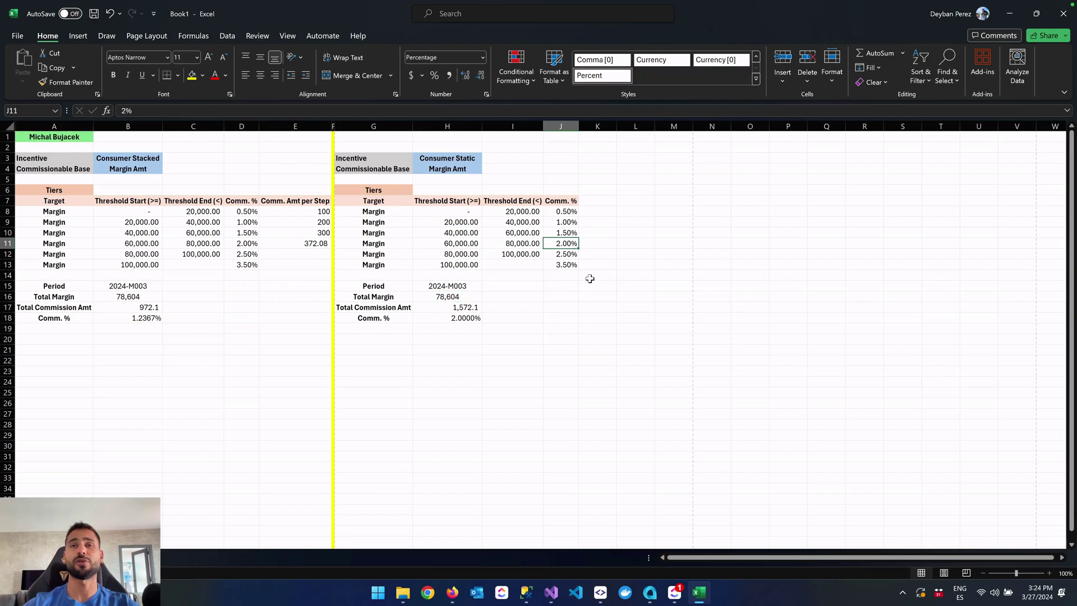
Examine the formula behind the Consumer Static Total Commission Amt in H17
{"action": "left_click", "coordinate": [469, 309]}
{"action": "key", "text": "F2"}
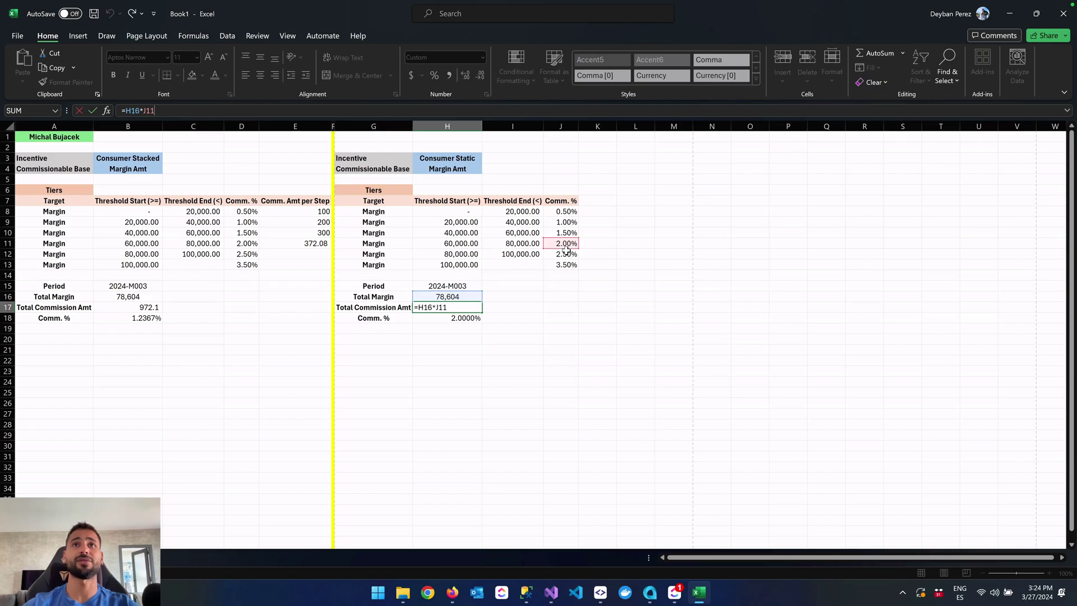
{"action": "left_click", "coordinate": [535, 317]}
{"action": "left_click", "coordinate": [461, 307]}
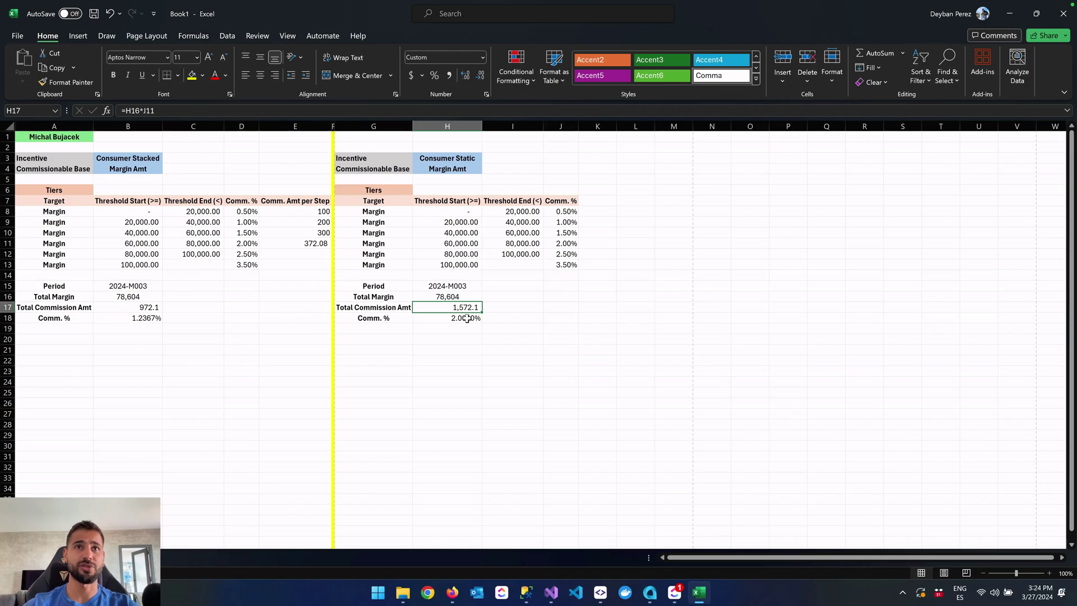
Examine the Consumer Static Comm. % formula in H18 and compare its result with the row 11 tier percentage
{"action": "left_click", "coordinate": [468, 318]}
{"action": "left_click", "coordinate": [181, 112]}
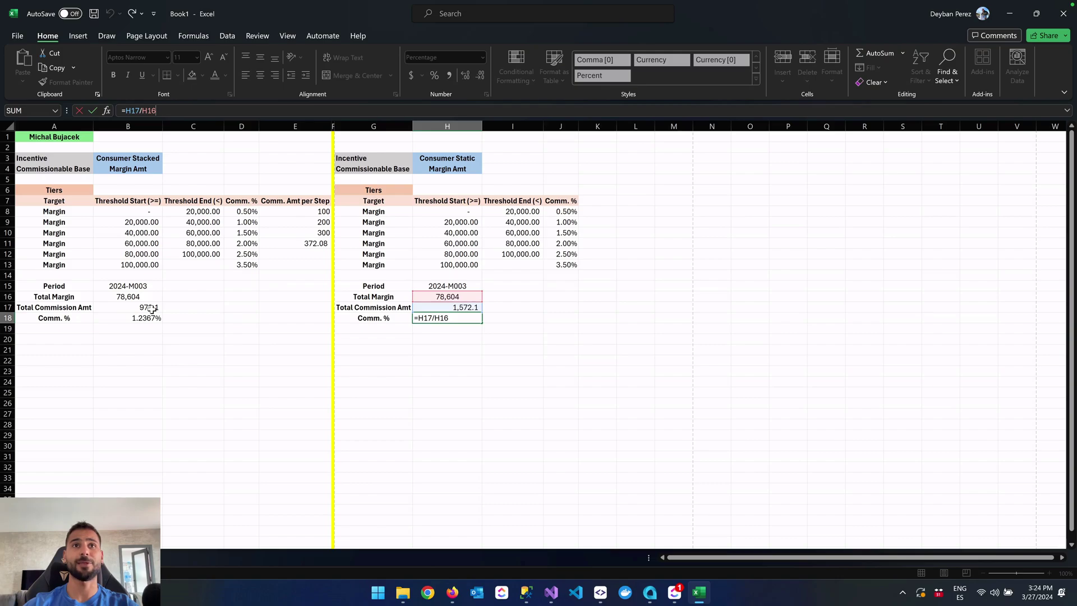
{"action": "left_click", "coordinate": [549, 341]}
{"action": "left_click", "coordinate": [465, 319]}
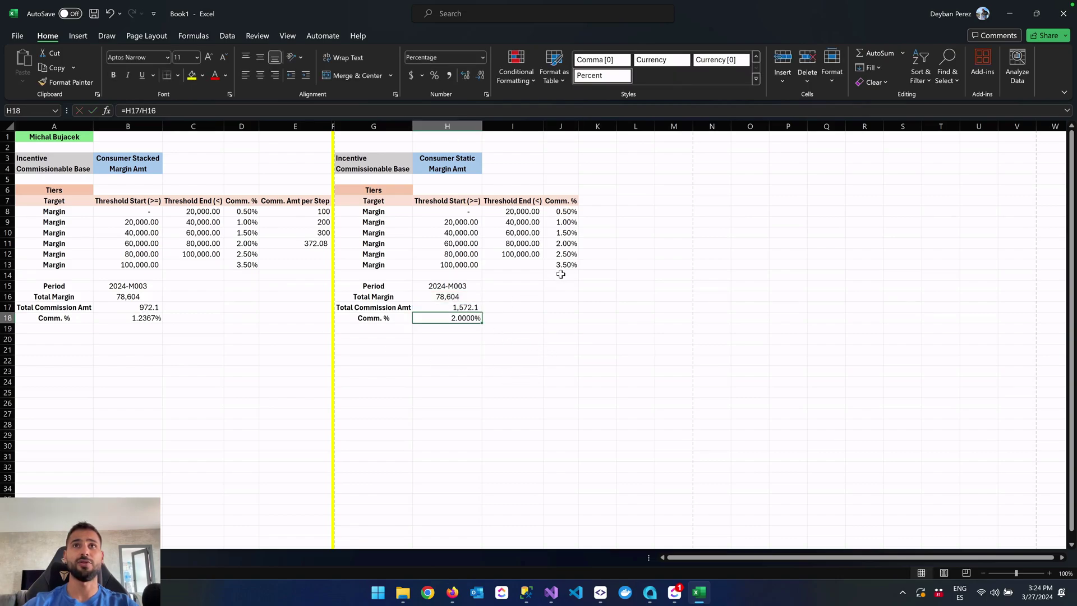
{"action": "left_click", "coordinate": [565, 243]}
{"action": "left_click", "coordinate": [465, 319]}
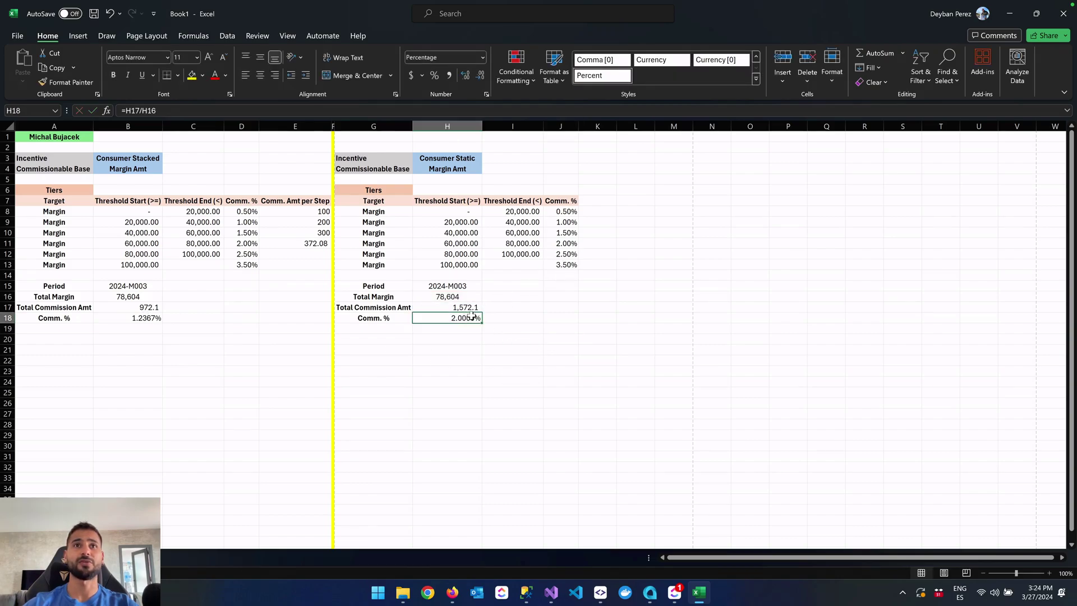
{"action": "left_click", "coordinate": [564, 244]}
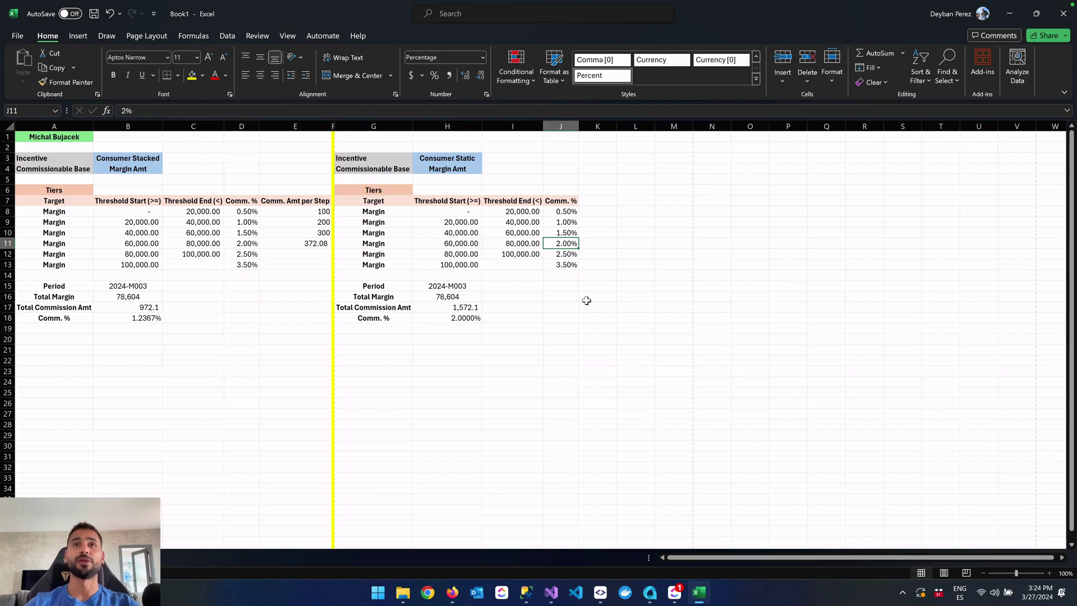
Switch to Acumatica in Firefox, widen the Incentive Profile ID column, and open the tier settings of the CONSUMERSTACKED profile
{"action": "left_click", "coordinate": [455, 598]}
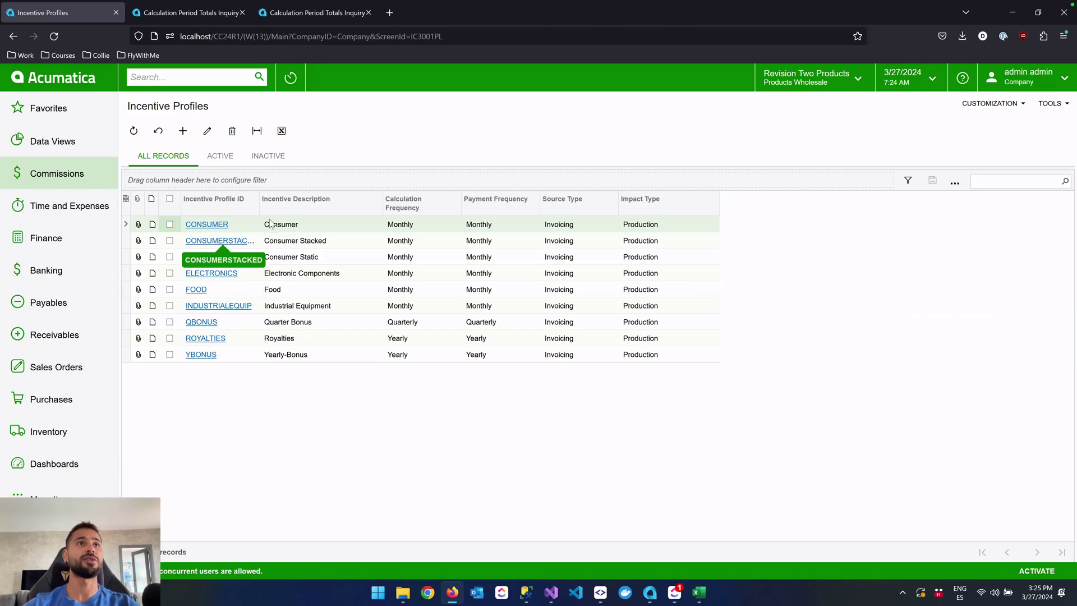
{"action": "left_click_drag", "start_coordinate": [257, 200], "coordinate": [339, 199]}
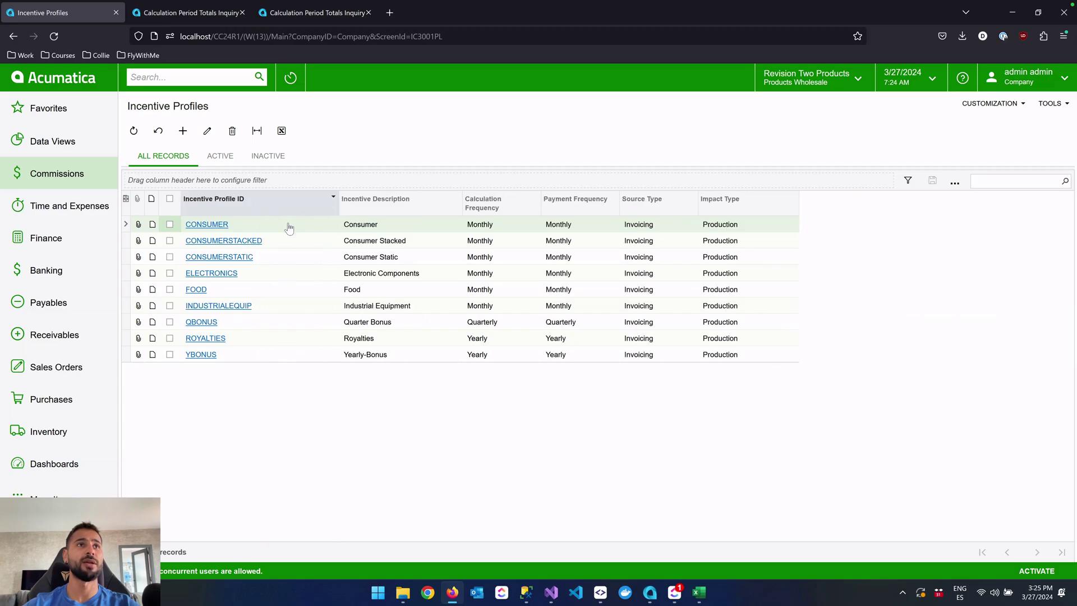
{"action": "left_click", "coordinate": [242, 245]}
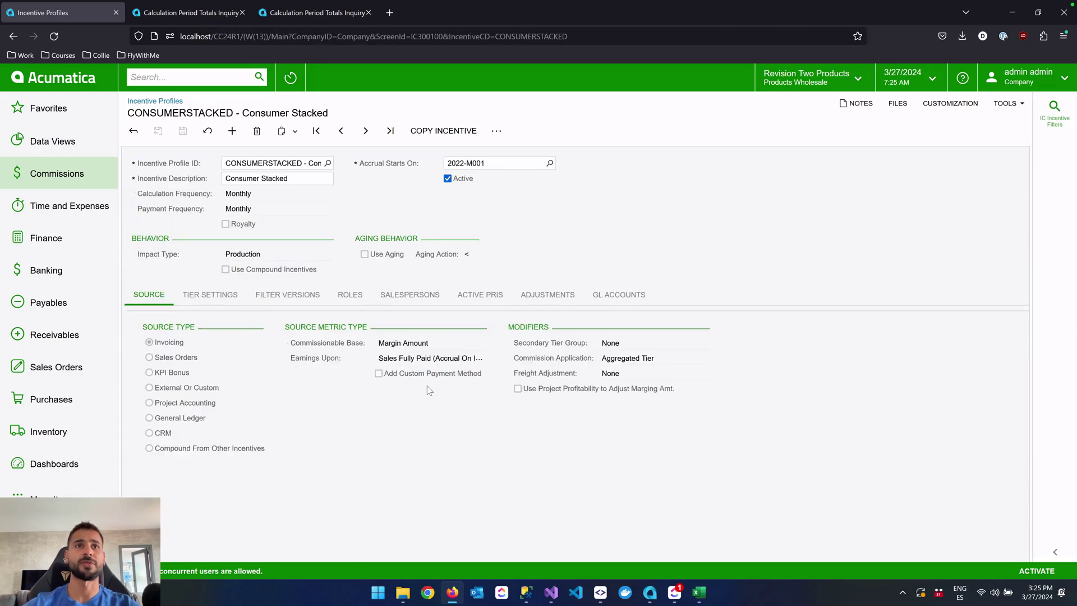
{"action": "left_click", "coordinate": [211, 296]}
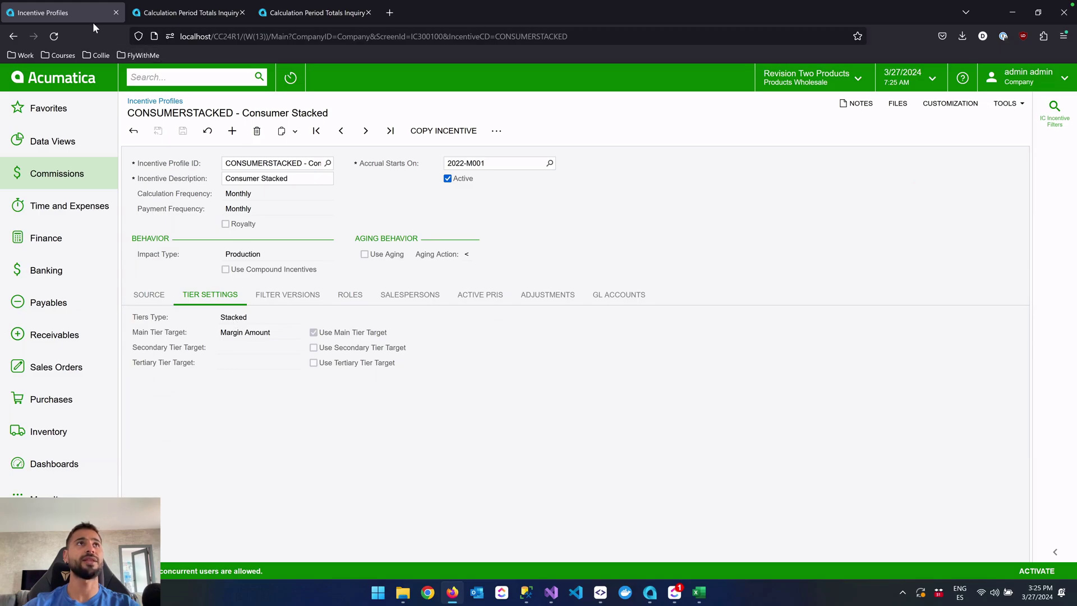
Load the CONSUMERSTATIC profile in a duplicate browser tab and compare its tier settings with those of CONSUMERSTACKED
{"action": "right_click", "coordinate": [84, 10]}
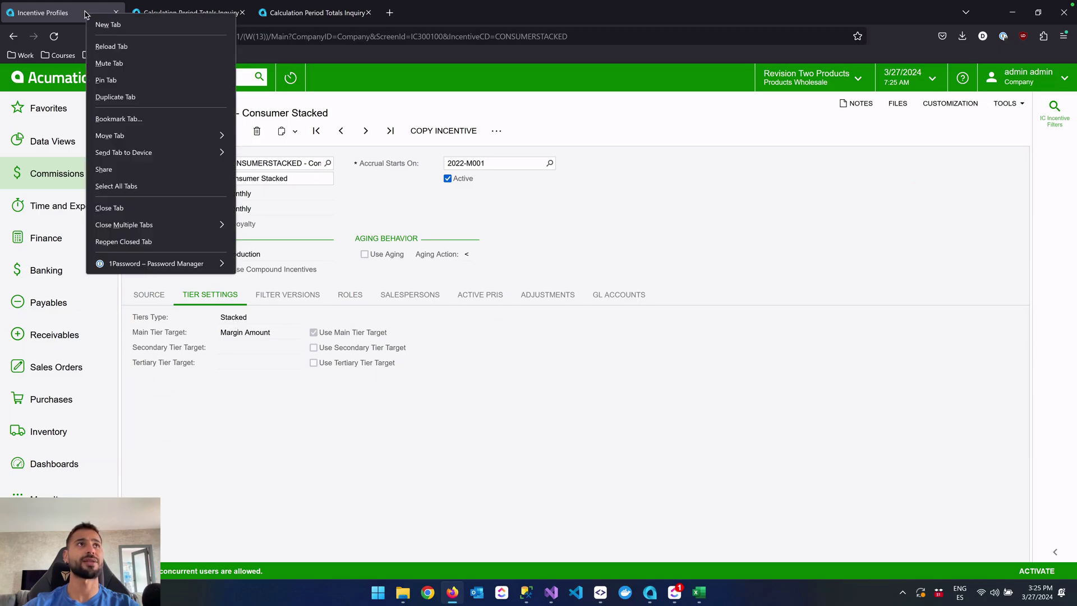
{"action": "left_click", "coordinate": [136, 95]}
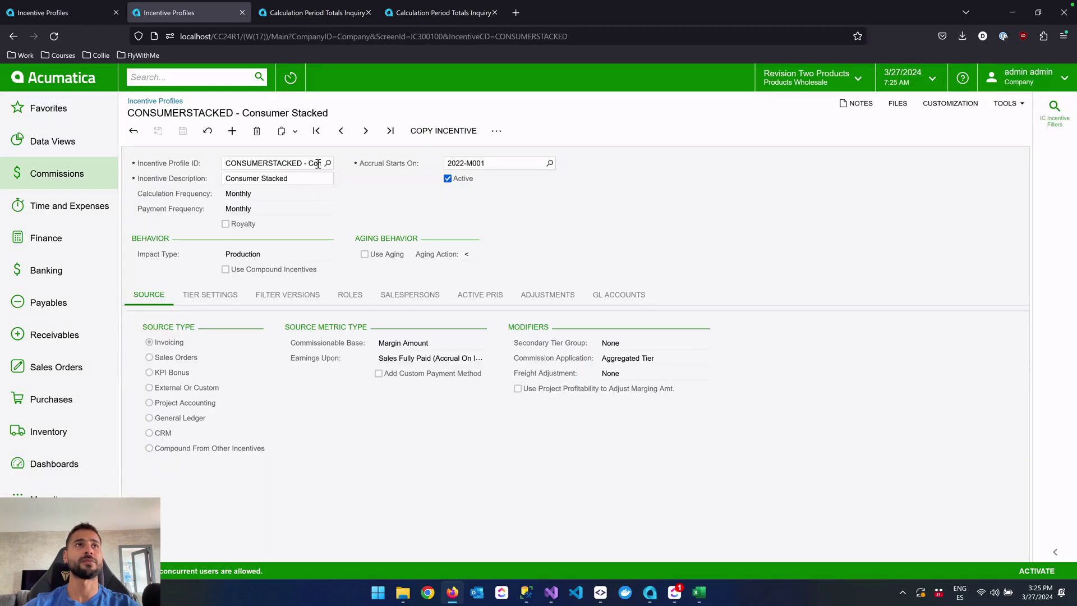
{"action": "left_click", "coordinate": [328, 163]}
{"action": "left_click", "coordinate": [280, 283]}
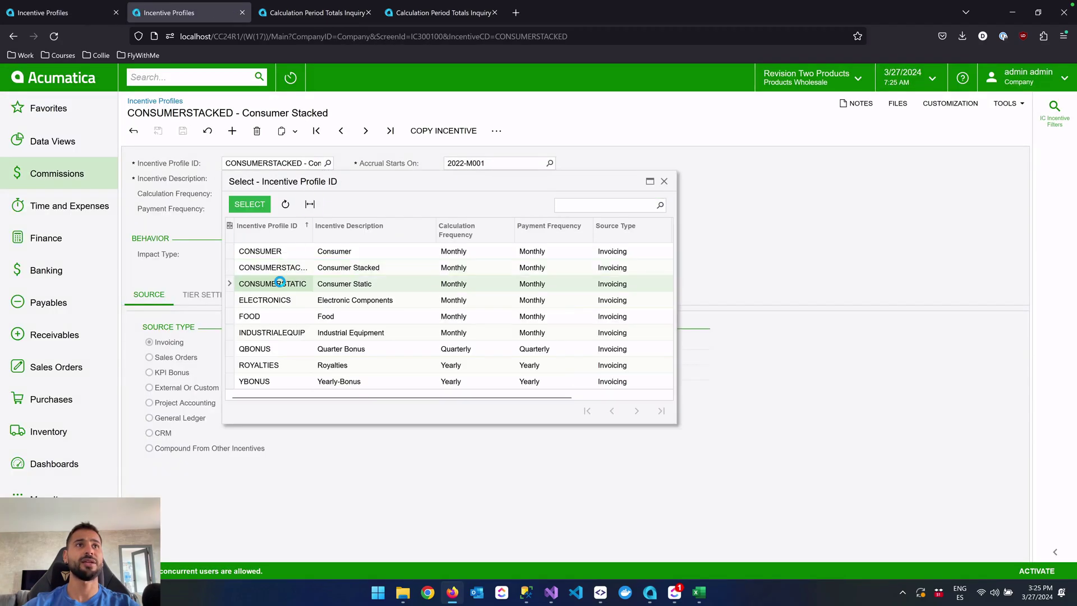
{"action": "double_click", "coordinate": [280, 282]}
{"action": "left_click", "coordinate": [212, 296]}
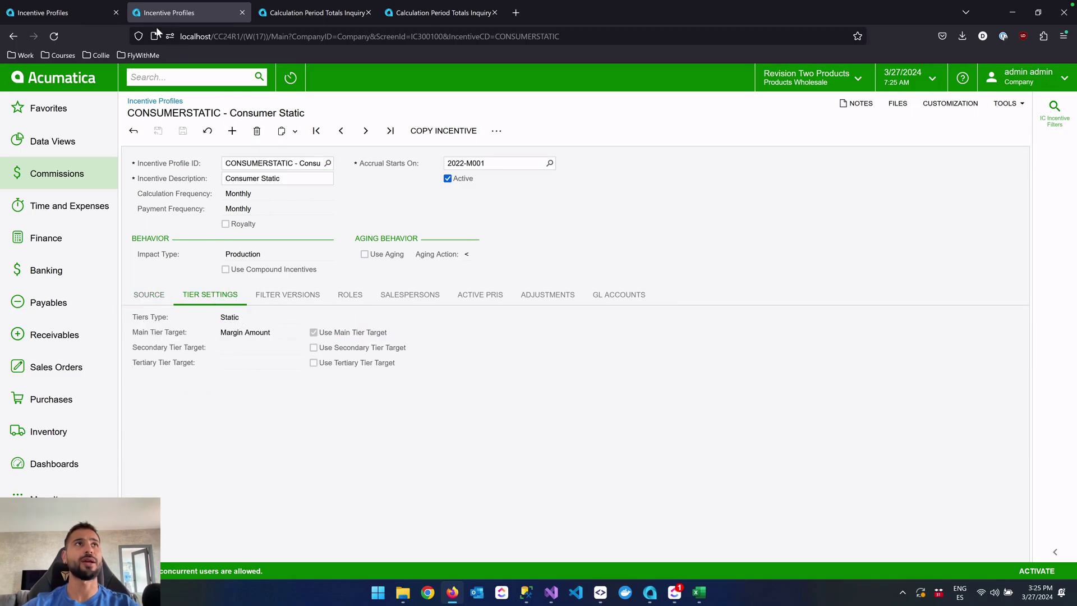
{"action": "left_click", "coordinate": [95, 12]}
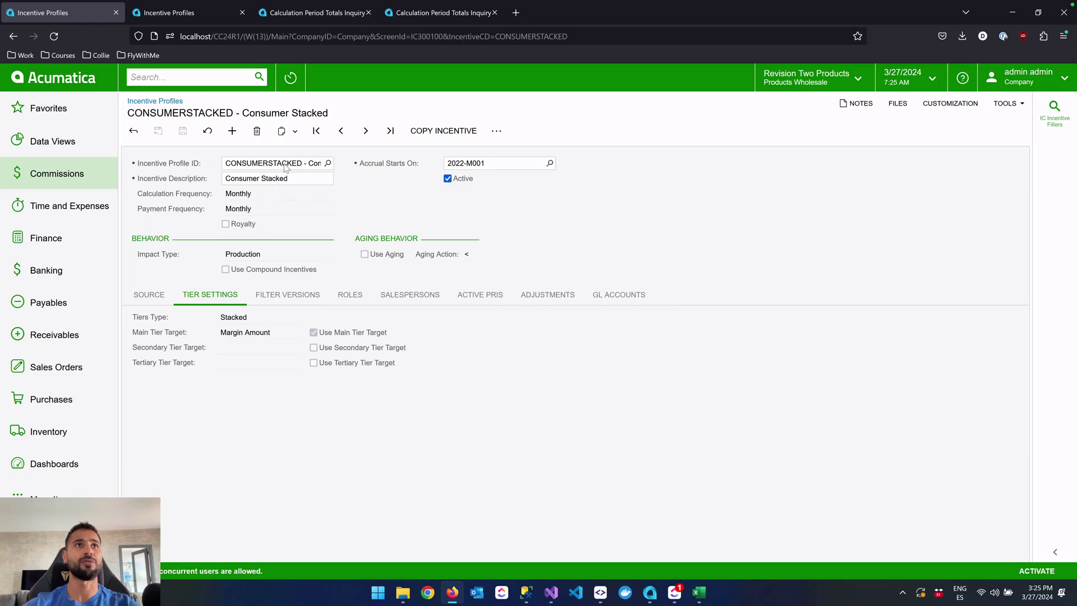
{"action": "left_click", "coordinate": [187, 12]}
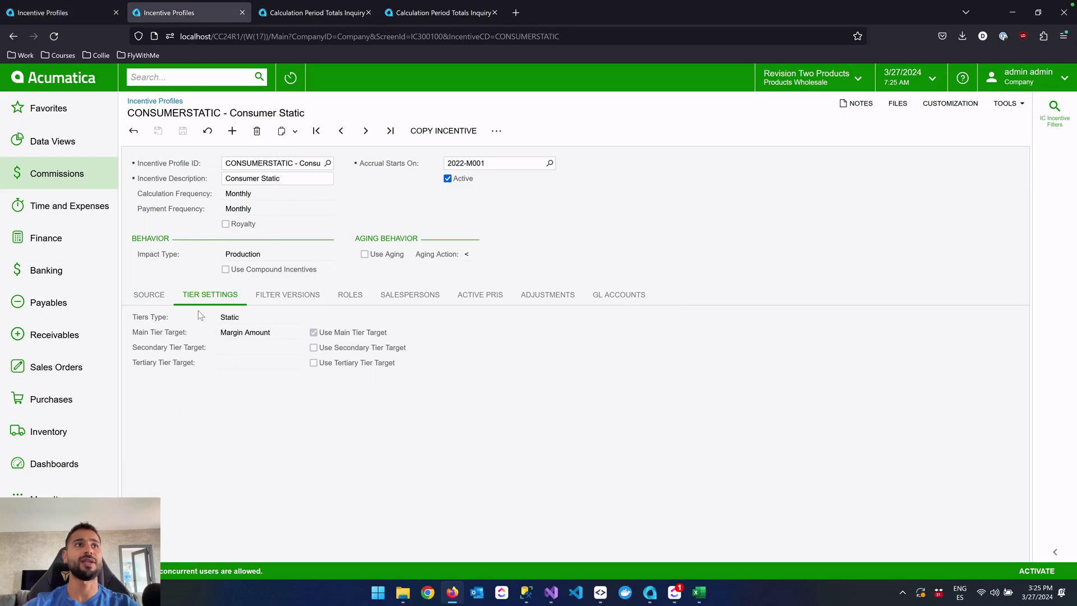
Examine the filters of the CONSUMERSTATIC profile's Version 1 in an enlarged window, and close it
{"action": "left_click", "coordinate": [288, 295]}
{"action": "left_click", "coordinate": [175, 361]}
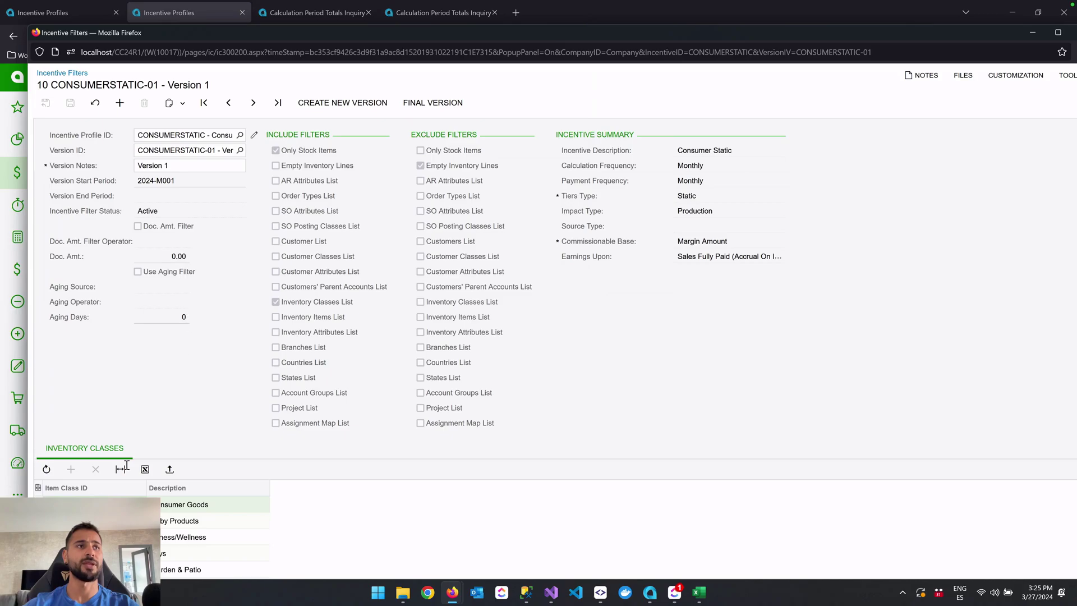
{"action": "double_click", "coordinate": [203, 38]}
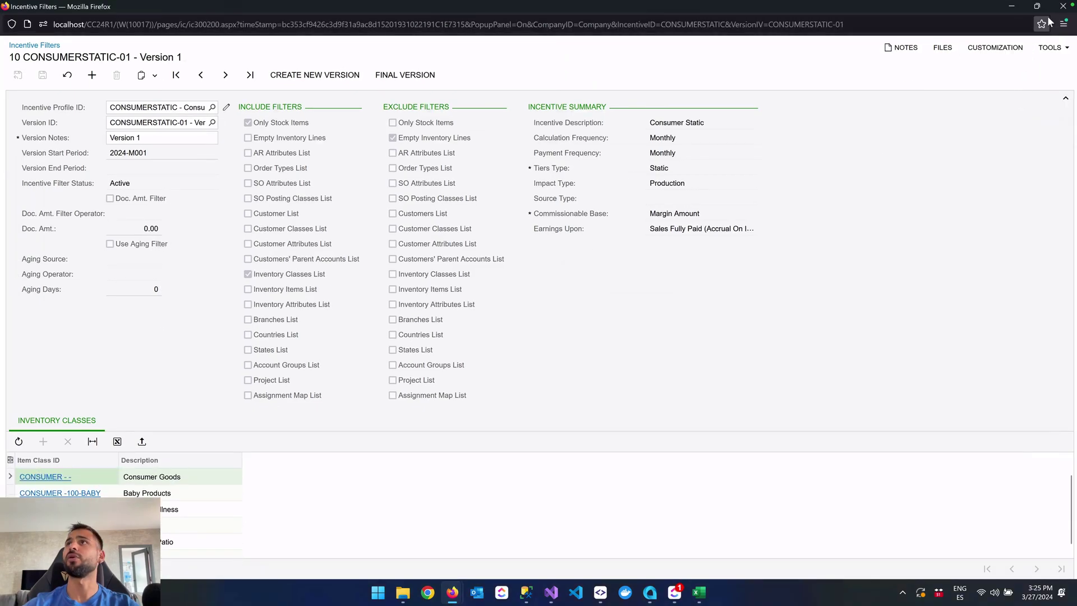
{"action": "left_click", "coordinate": [1064, 6]}
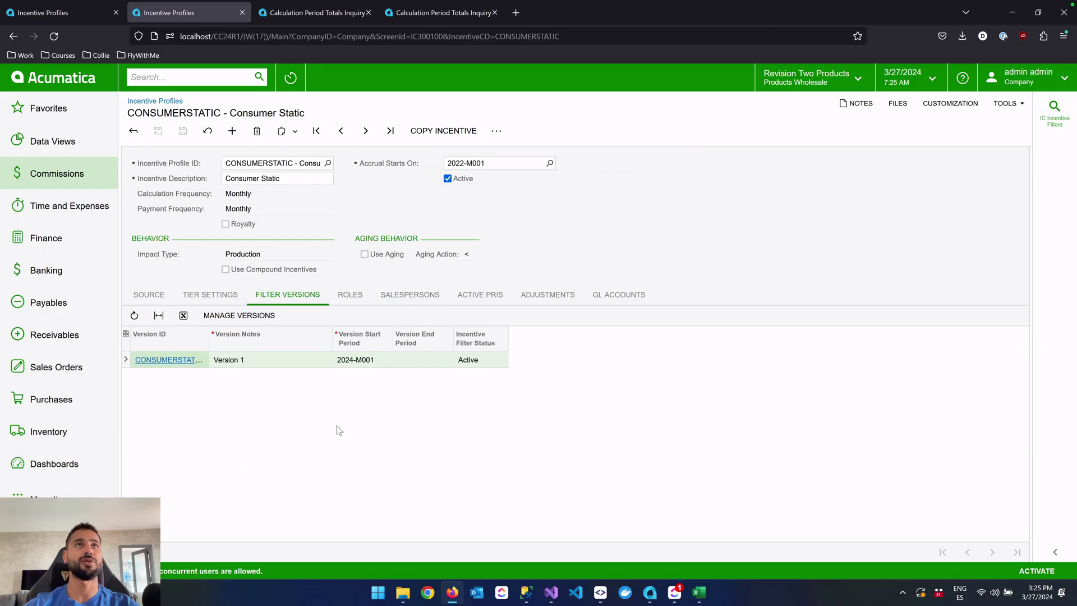
Look over the Commissions workspace and compare the Calculation Period Totals Inquiry for CONSUMERSTACKED and CONSUMERSTATIC
{"action": "left_click", "coordinate": [78, 169]}
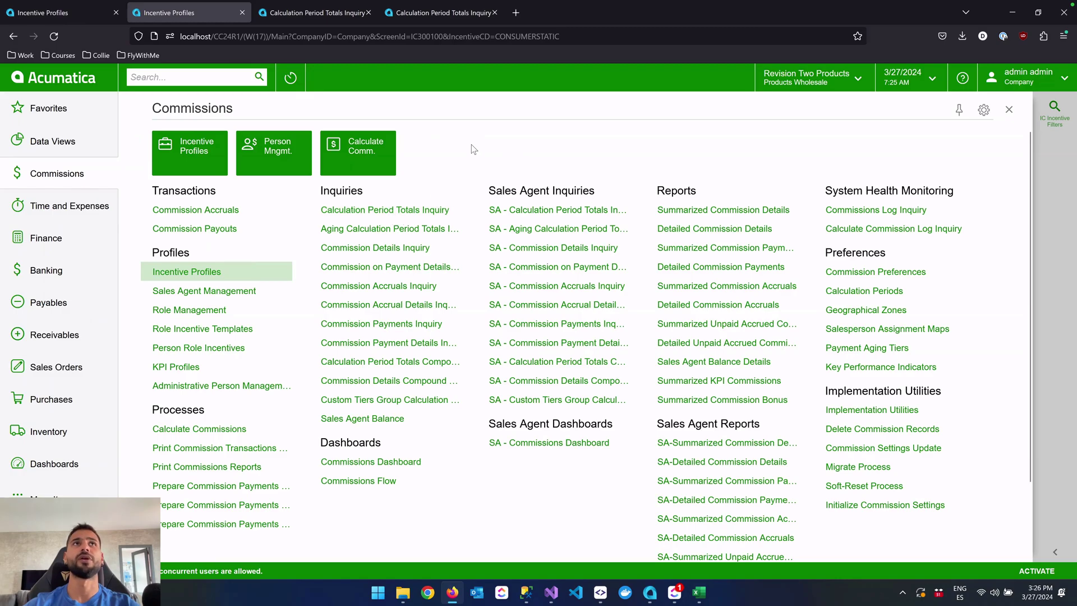
{"action": "left_click", "coordinate": [304, 12]}
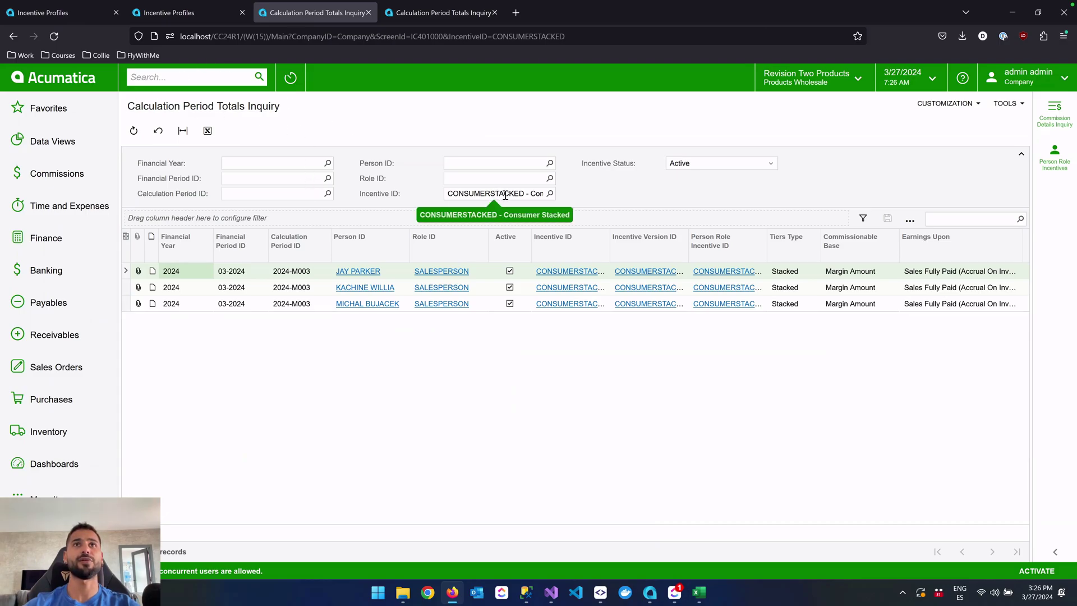
{"action": "left_click", "coordinate": [448, 13]}
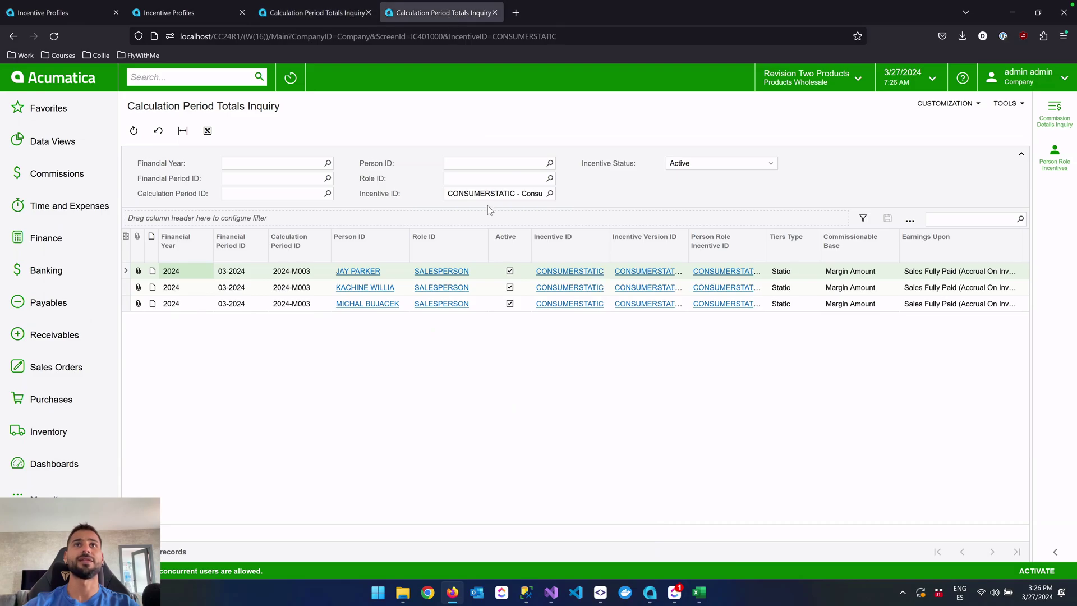
Examine the revenue, cost, margin and commission columns of the CONSUMERSTACKED calculation period totals
{"action": "left_click", "coordinate": [332, 15]}
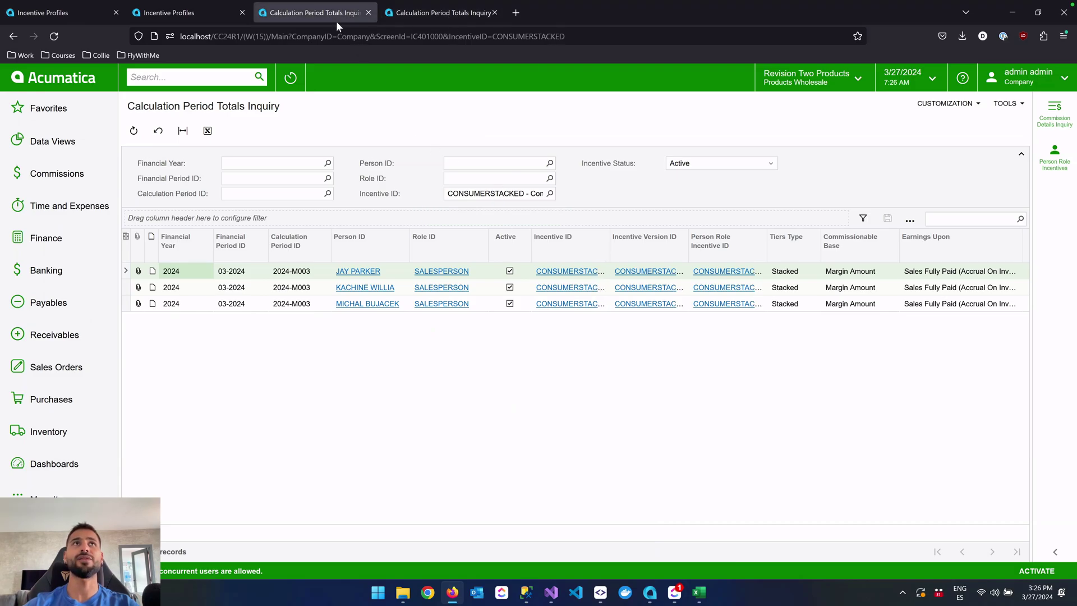
{"action": "scroll", "coordinate": [524, 327], "scroll_direction": "right", "scroll_amount": 1}
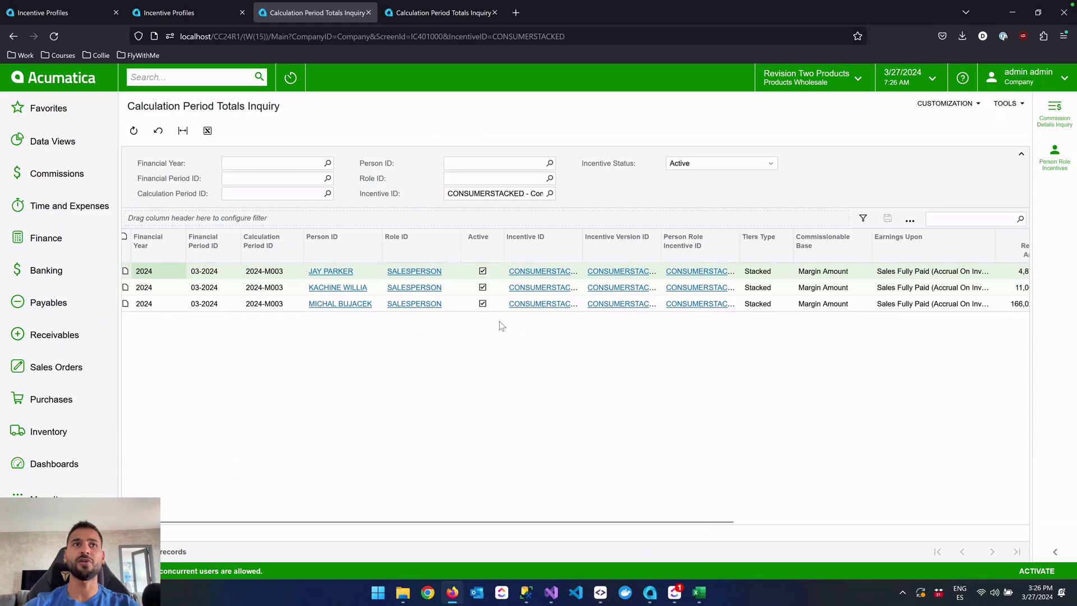
{"action": "scroll", "coordinate": [368, 311], "scroll_direction": "right", "scroll_amount": 8}
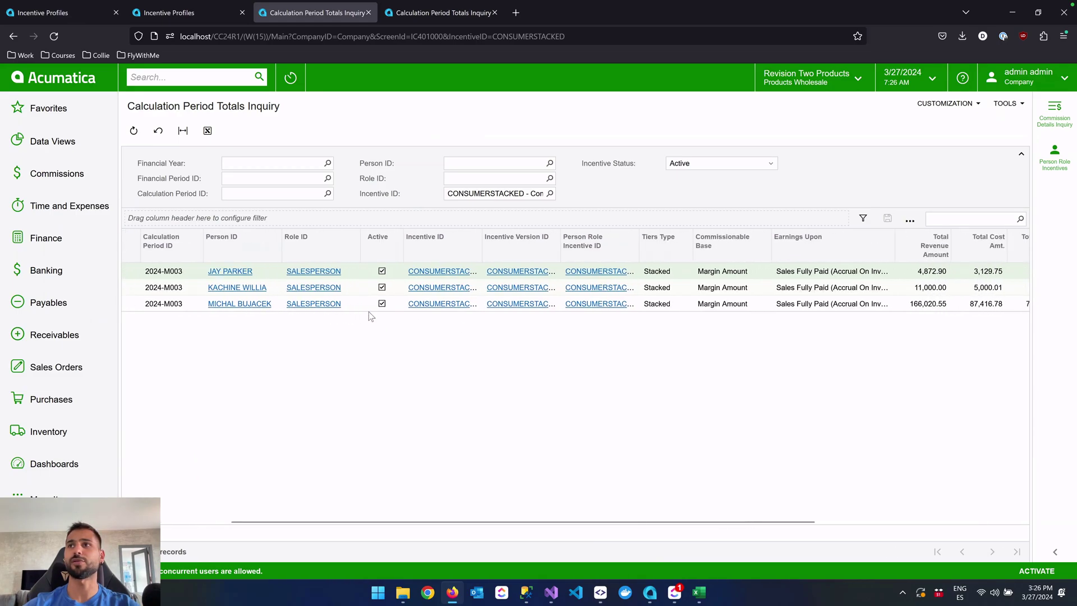
{"action": "scroll", "coordinate": [784, 316], "scroll_direction": "right", "scroll_amount": 3}
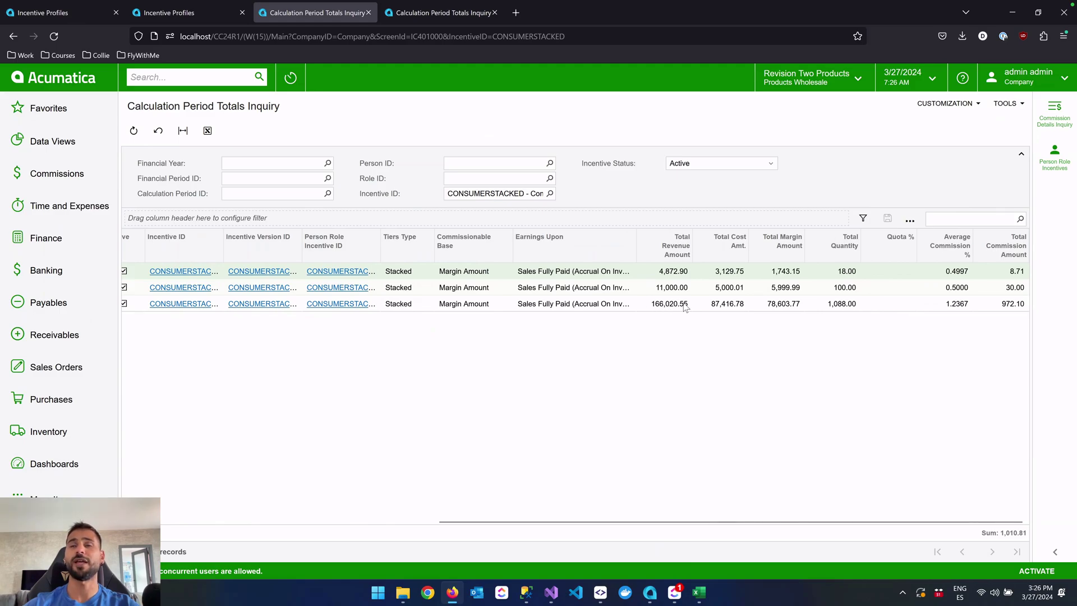
{"action": "scroll", "coordinate": [681, 309], "scroll_direction": "left", "scroll_amount": 1}
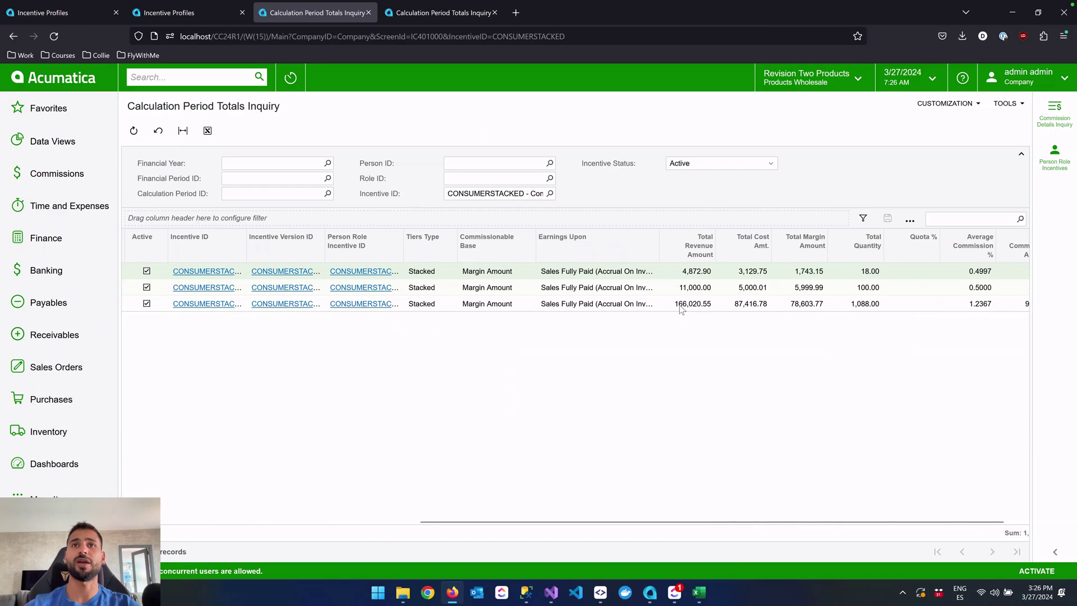
{"action": "scroll", "coordinate": [681, 308], "scroll_direction": "left", "scroll_amount": 1}
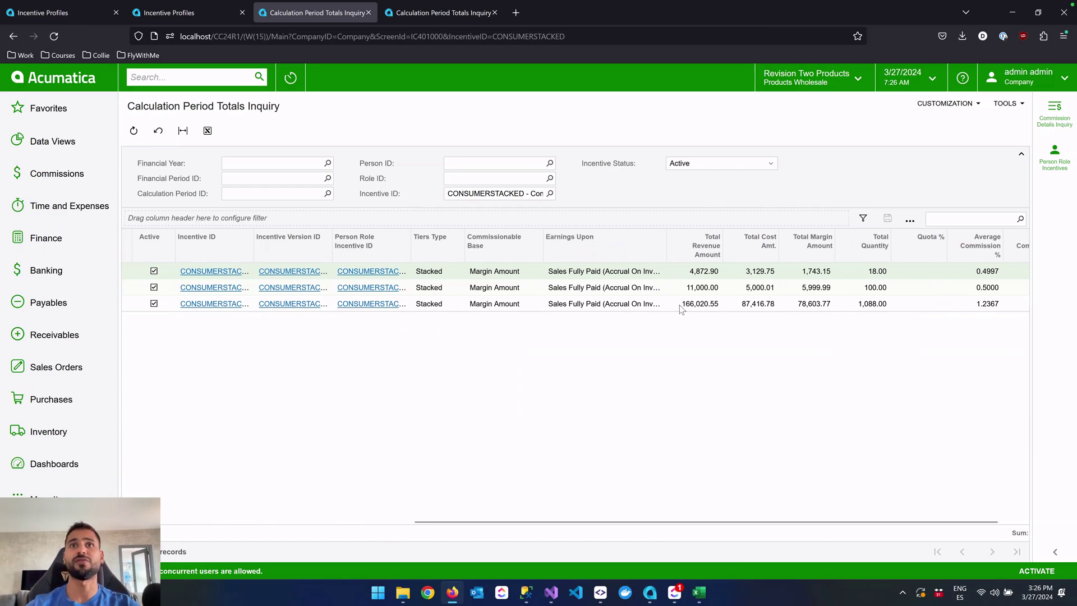
{"action": "scroll", "coordinate": [679, 305], "scroll_direction": "left", "scroll_amount": 1}
Filter both the CONSUMERSTACKED and CONSUMERSTATIC totals inquiries to the salesperson with the highest revenue, using the Person ID
{"action": "left_click", "coordinate": [488, 164]}
{"action": "type", "text": "micha"}
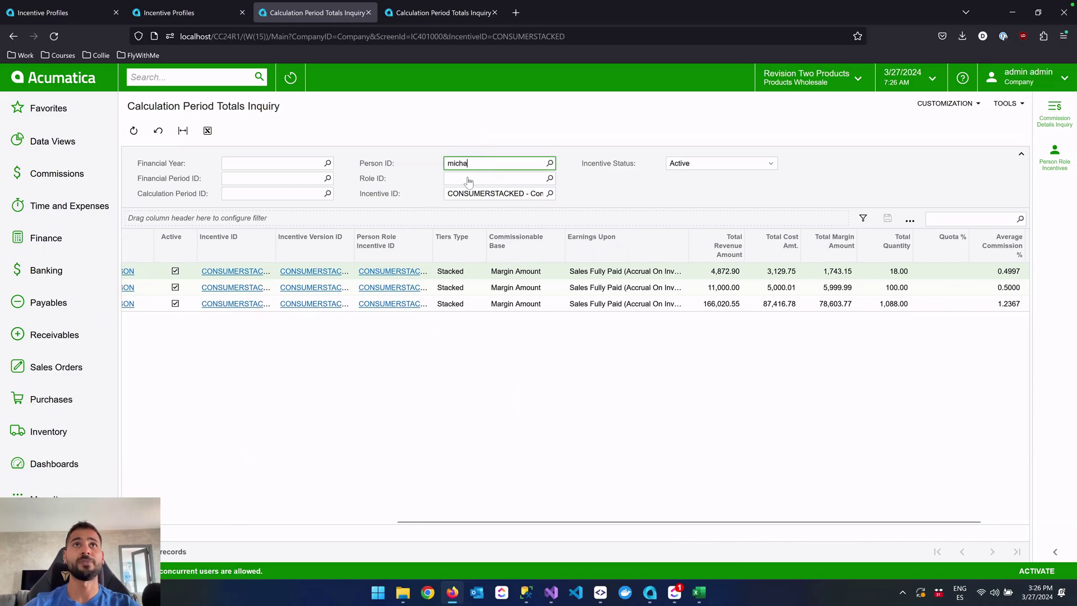
{"action": "left_click", "coordinate": [490, 191]}
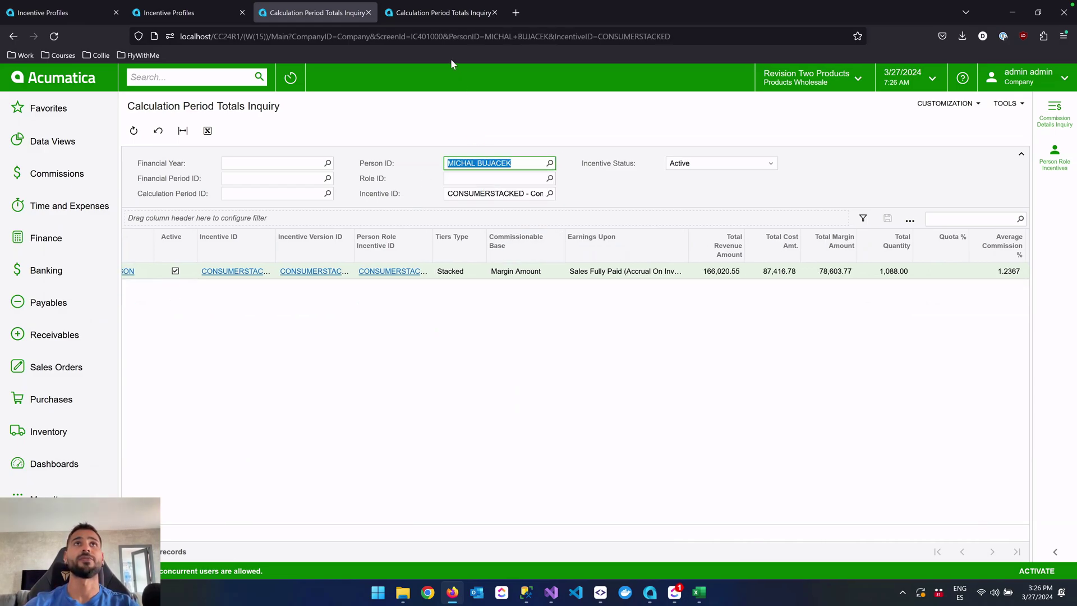
{"action": "left_click", "coordinate": [449, 14]}
{"action": "left_click", "coordinate": [475, 163]}
{"action": "type", "text": "michal"}
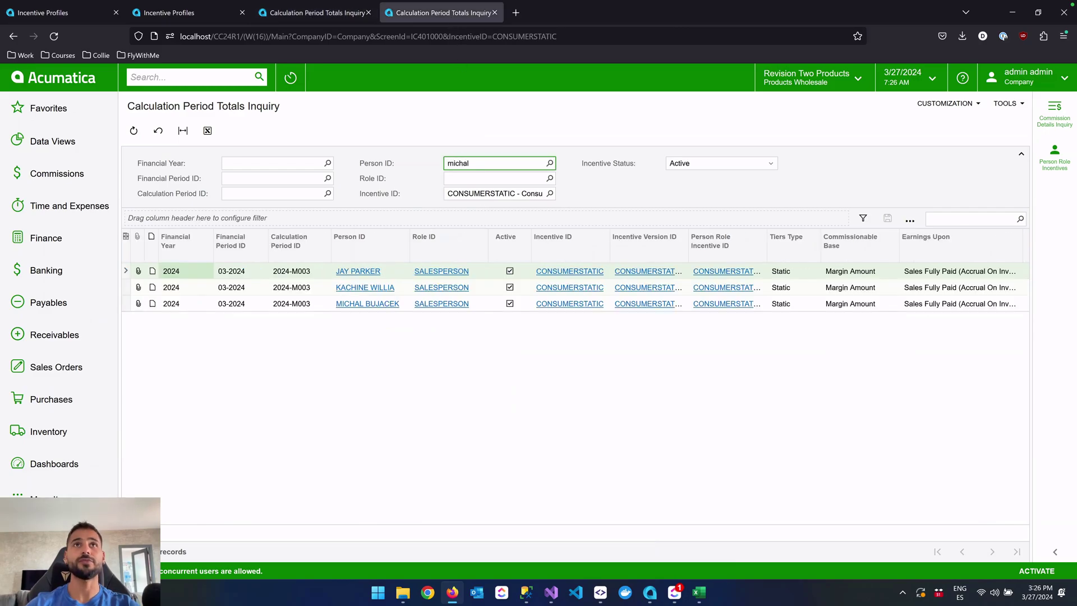
{"action": "key", "text": "Return"}
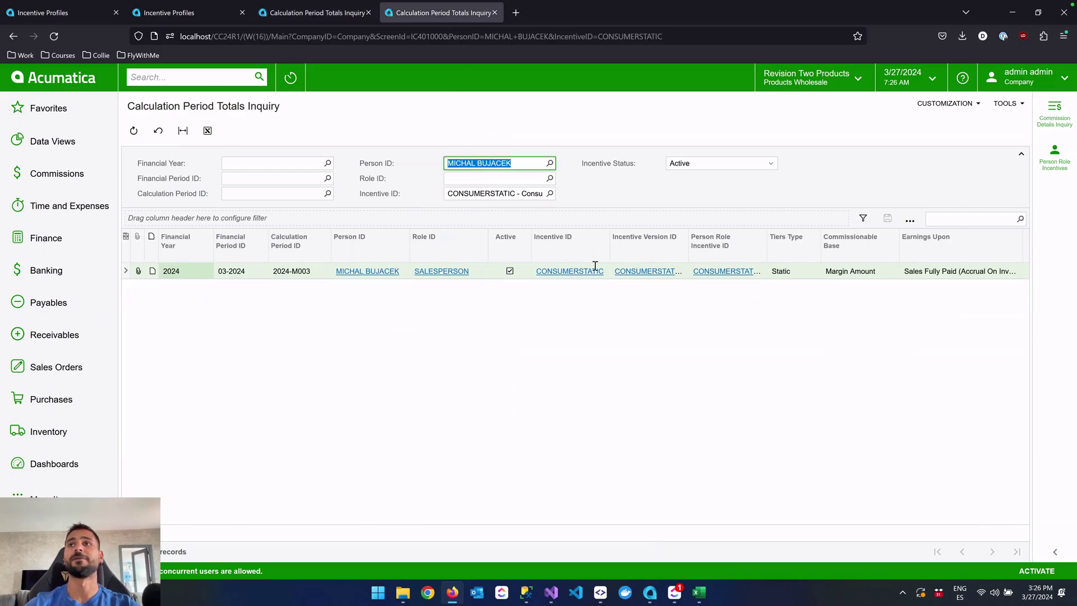
Compare the salesperson's total margin, average commission percentage and total commission amount between the CONSUMERSTATIC and CONSUMERSTACKED inquiries
{"action": "scroll", "coordinate": [636, 350], "scroll_direction": "right", "scroll_amount": 5}
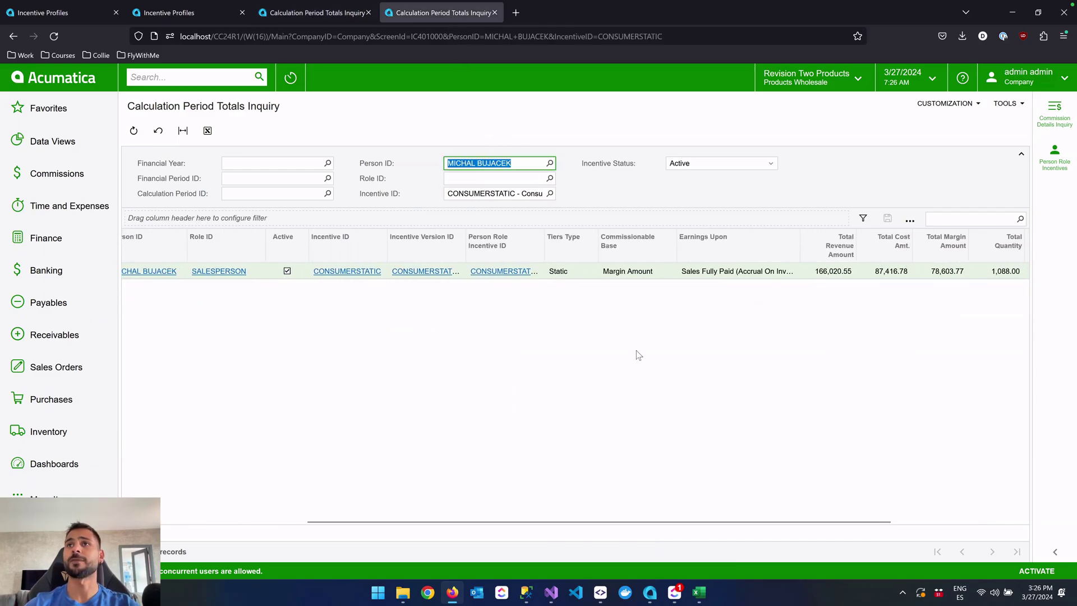
{"action": "left_click", "coordinate": [335, 13]}
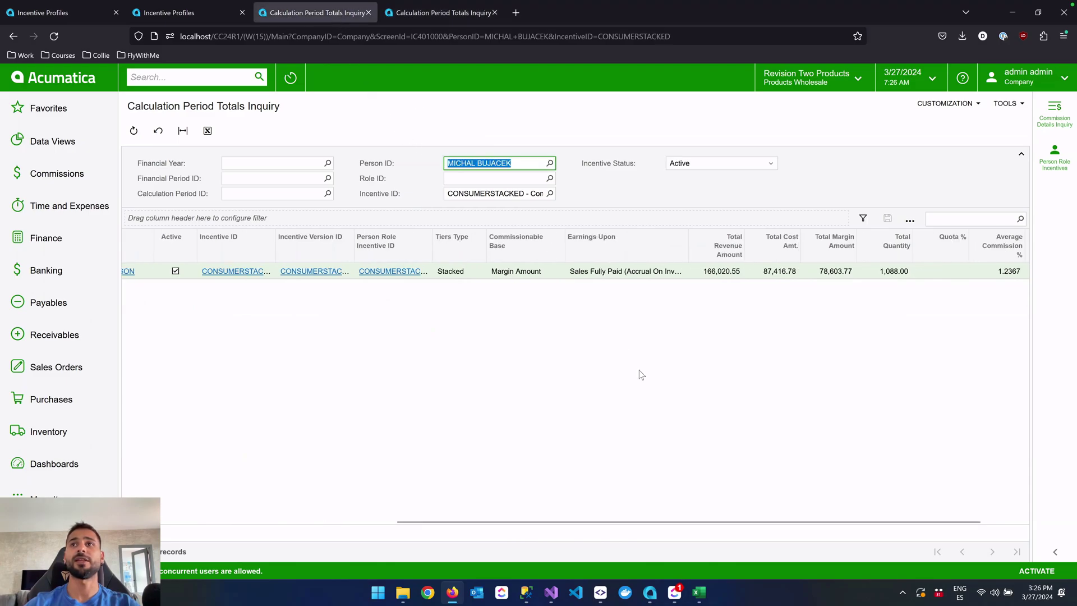
{"action": "left_click", "coordinate": [449, 12]}
{"action": "scroll", "coordinate": [682, 365], "scroll_direction": "right", "scroll_amount": 5}
{"action": "left_click", "coordinate": [821, 368]}
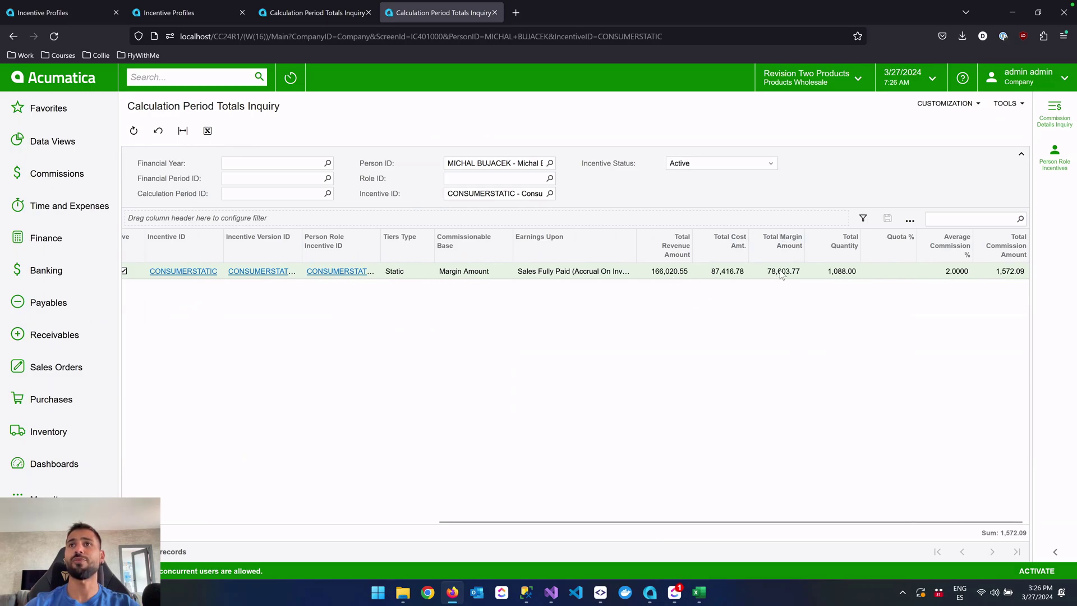
{"action": "left_click", "coordinate": [306, 12]}
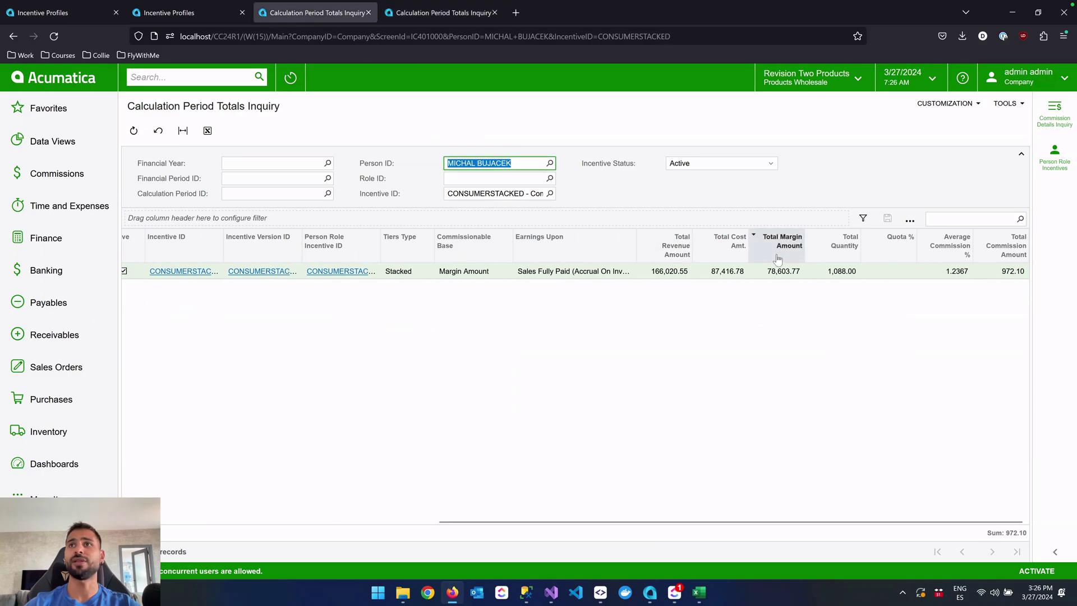
{"action": "left_click", "coordinate": [439, 12]}
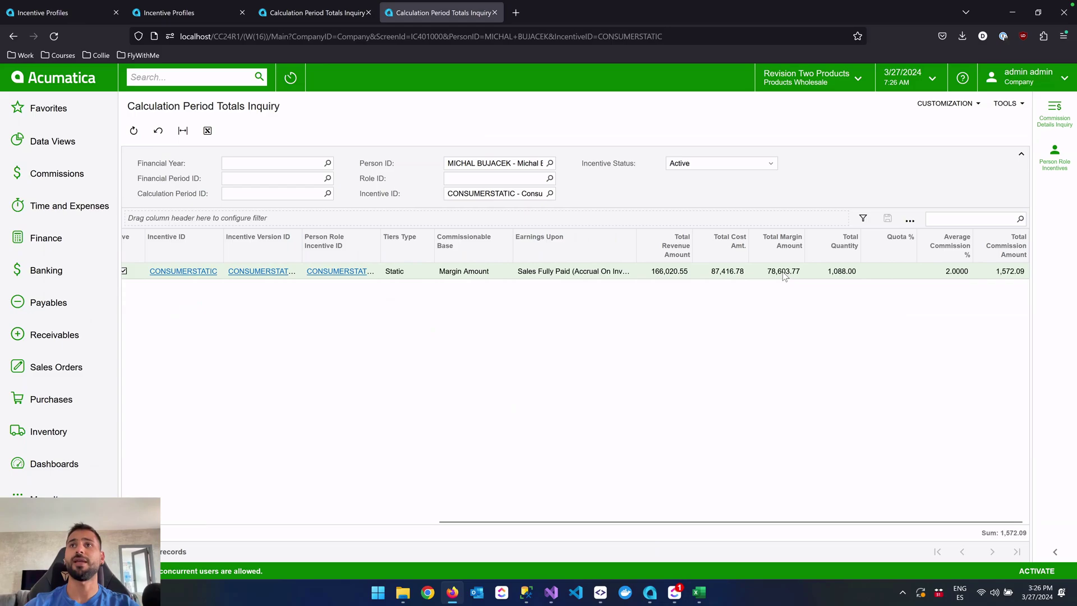
{"action": "scroll", "coordinate": [429, 294], "scroll_direction": "left", "scroll_amount": 1}
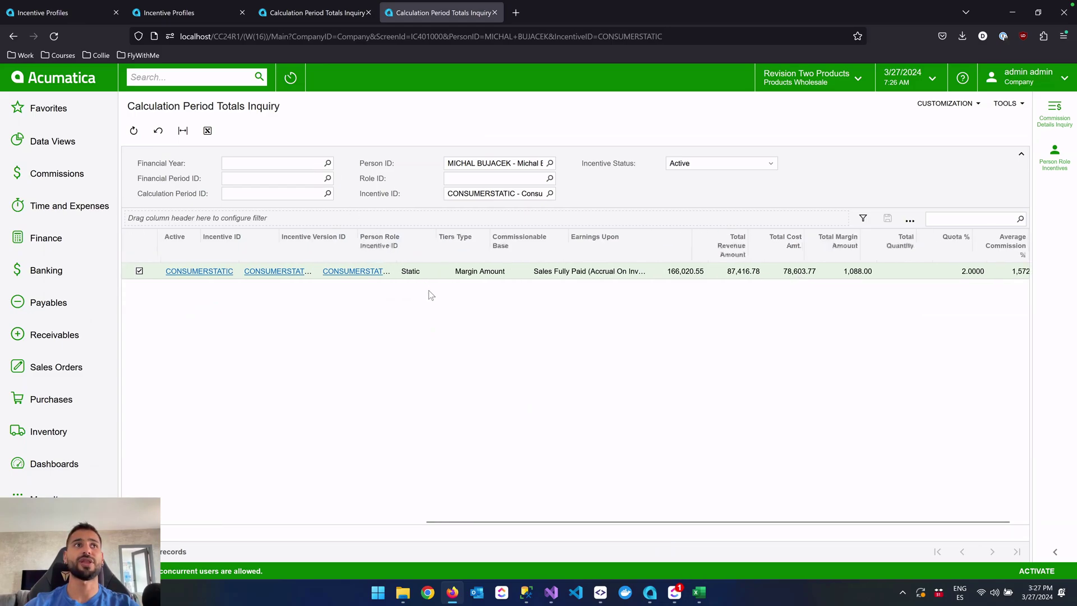
{"action": "scroll", "coordinate": [429, 292], "scroll_direction": "left", "scroll_amount": 5}
{"action": "scroll", "coordinate": [283, 275], "scroll_direction": "right", "scroll_amount": 6}
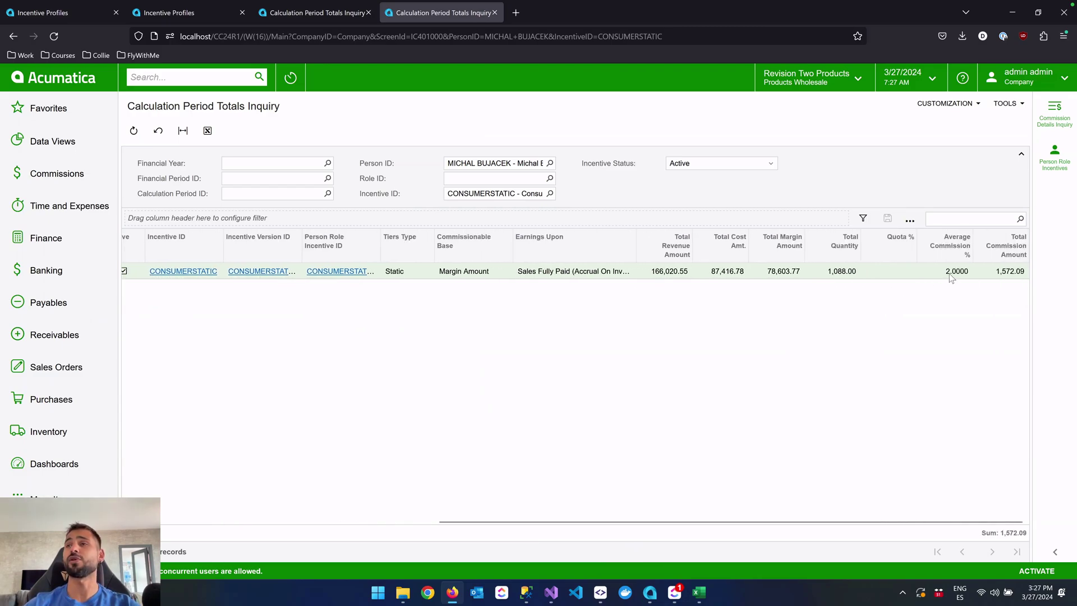
{"action": "left_click", "coordinate": [788, 273]}
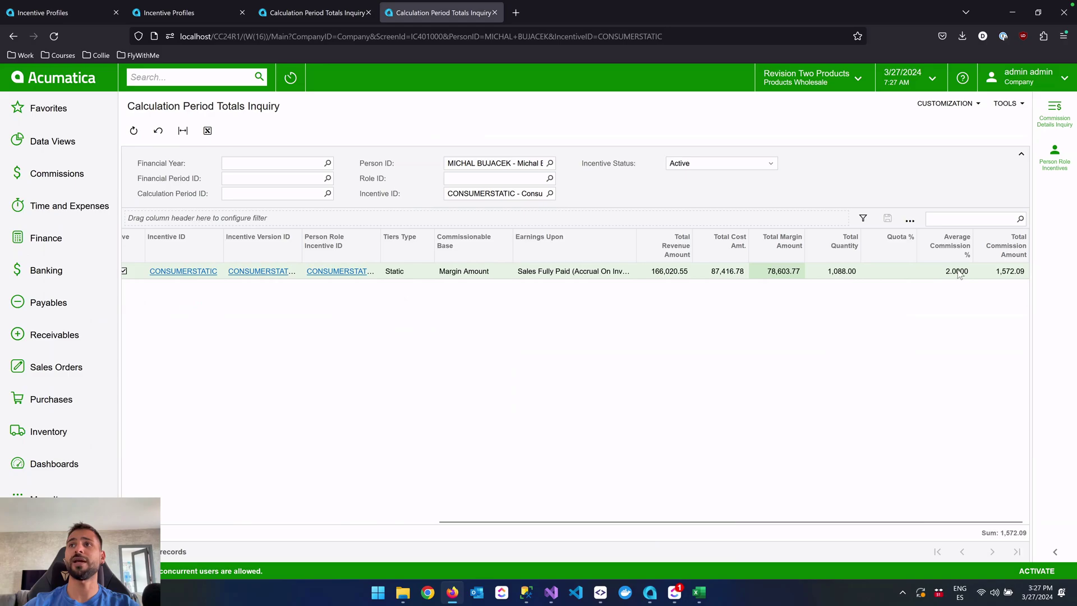
Show the Person Role Incentives beside the CONSUMERSTATIC totals and check the 60,000 to 80,000 margin tier's commission percentage
{"action": "left_click", "coordinate": [1055, 160]}
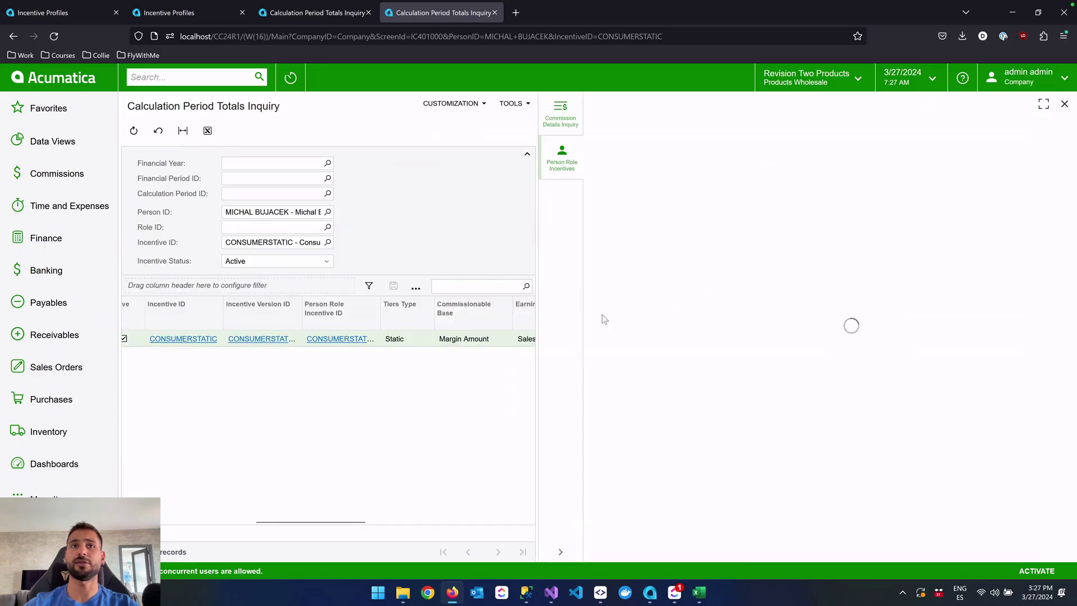
{"action": "scroll", "coordinate": [508, 345], "scroll_direction": "right", "scroll_amount": 3}
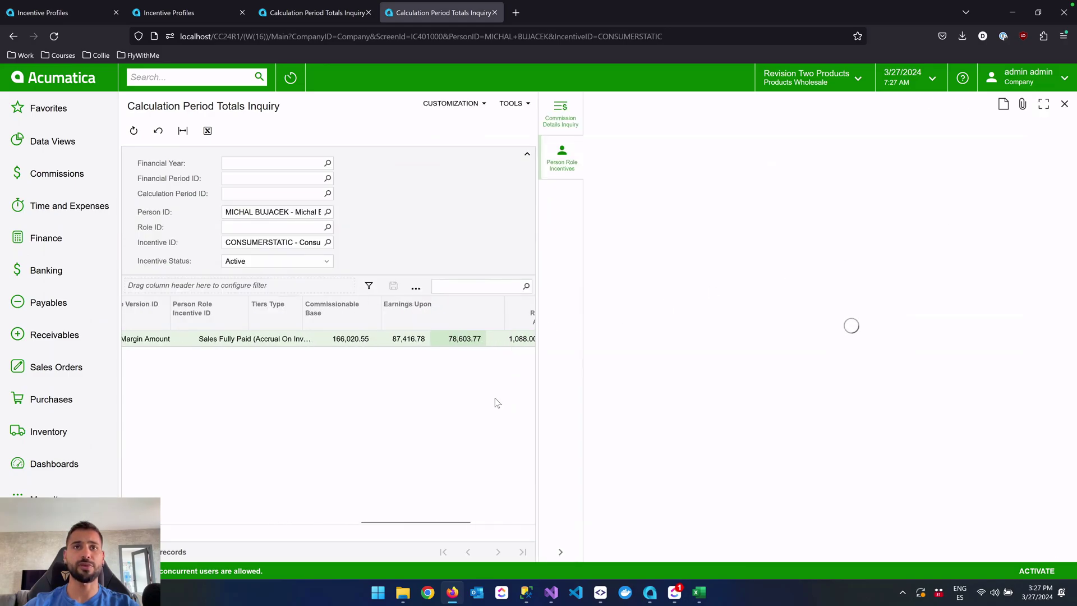
{"action": "scroll", "coordinate": [495, 399], "scroll_direction": "right", "scroll_amount": 3}
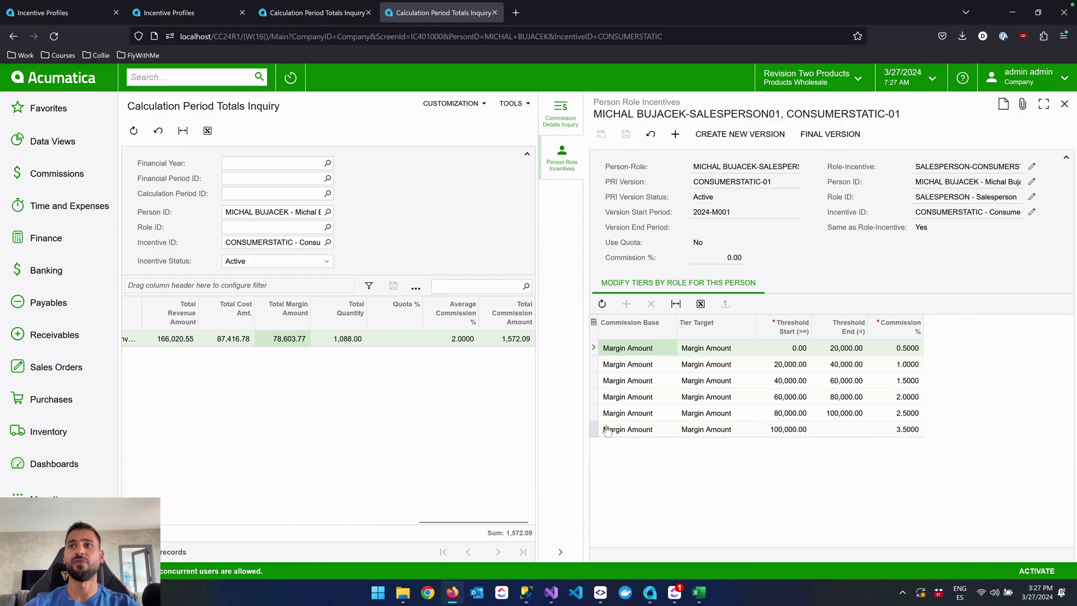
{"action": "left_click", "coordinate": [789, 398]}
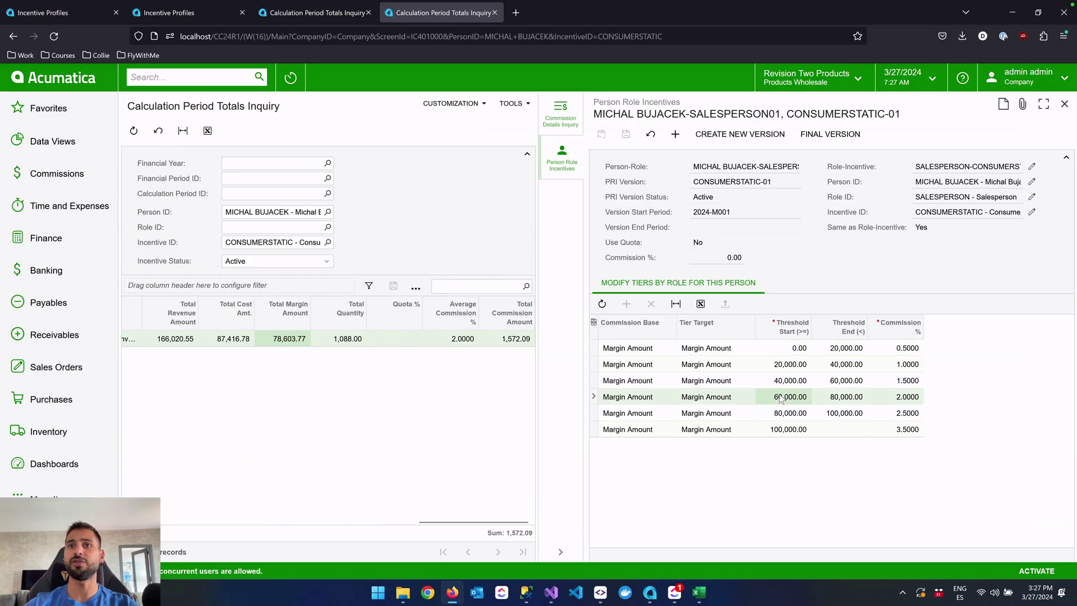
{"action": "left_click", "coordinate": [909, 402]}
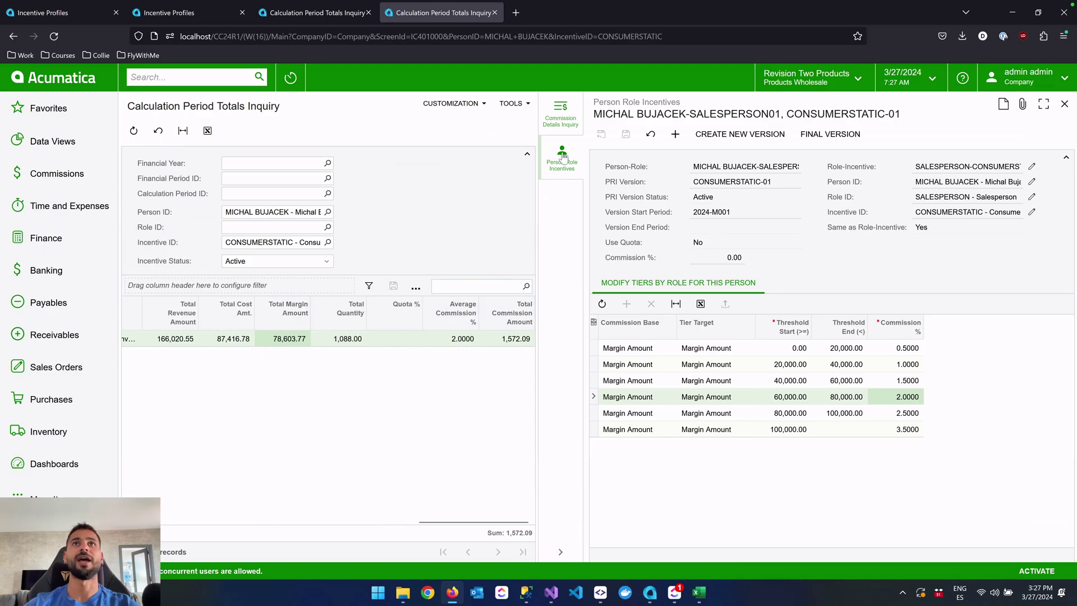
Show the Commission Details Inquiry for CONSUMERSTATIC and go through the Comm. % values of the individual commission records
{"action": "left_click", "coordinate": [568, 134]}
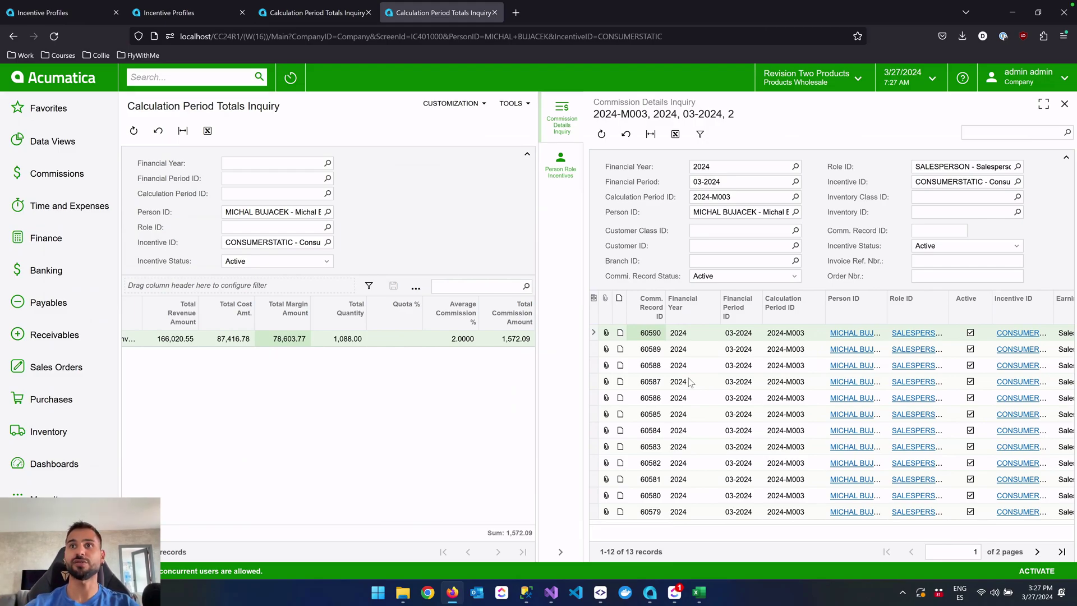
{"action": "scroll", "coordinate": [690, 381], "scroll_direction": "right", "scroll_amount": 10}
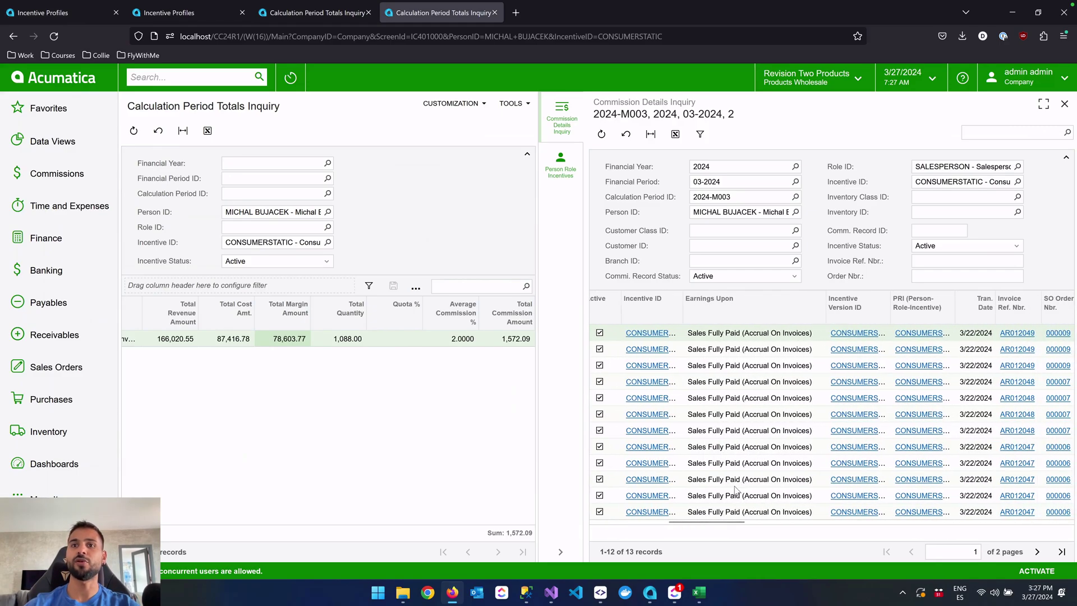
{"action": "left_click_drag", "start_coordinate": [700, 525], "coordinate": [977, 526]}
{"action": "left_click", "coordinate": [751, 336]}
{"action": "key", "text": "Down"}
{"action": "key", "text": "Down"}
{"action": "key", "text": "Down"}
{"action": "key", "text": "Down"}
{"action": "key", "text": "Up"}
{"action": "key", "text": "Up"}
{"action": "key", "text": "Up"}
{"action": "key", "text": "Up"}
{"action": "key", "text": "Down"}
{"action": "key", "text": "Down"}
{"action": "key", "text": "Down"}
{"action": "key", "text": "Down"}
{"action": "key", "text": "Down"}
{"action": "key", "text": "Down"}
{"action": "key", "text": "Down"}
{"action": "key", "text": "Down"}
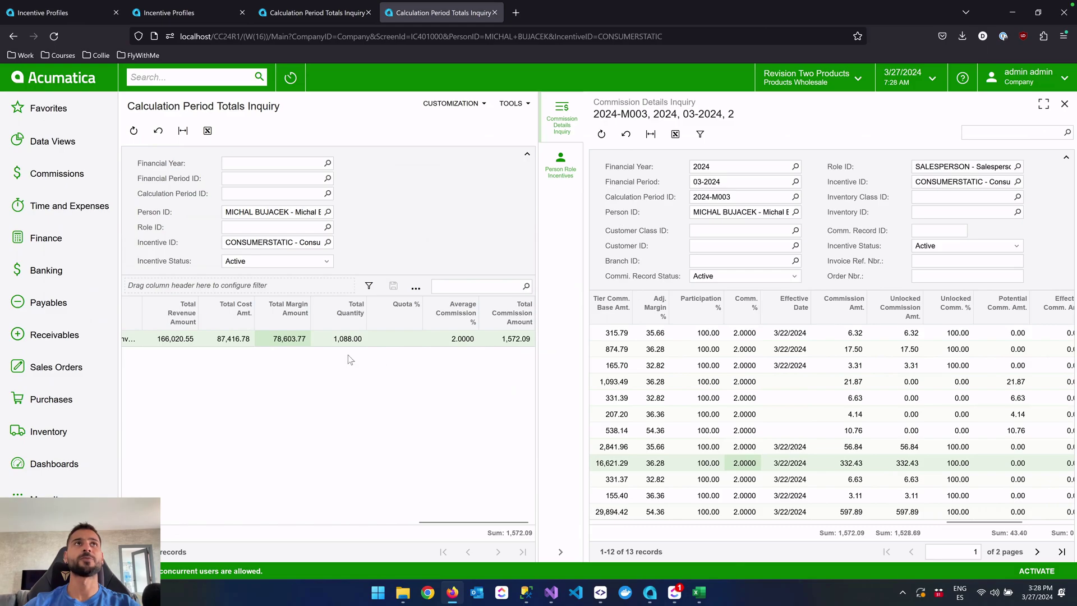
Compare the average commission percentage of CONSUMERSTACKED with that of CONSUMERSTATIC, ending on the stacked inquiry
{"action": "left_click", "coordinate": [342, 12]}
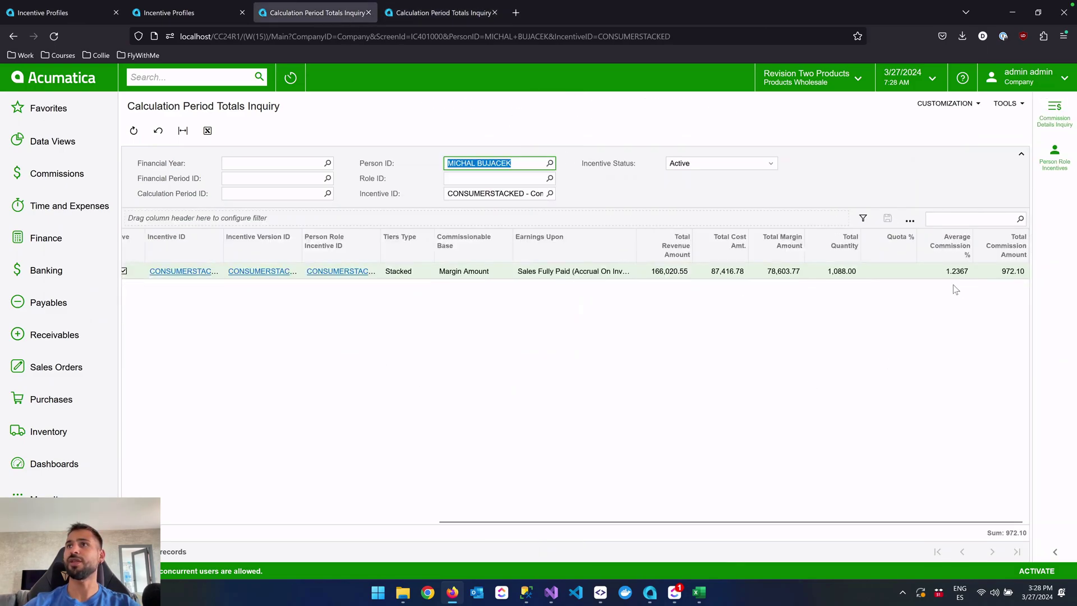
{"action": "left_click", "coordinate": [446, 12]}
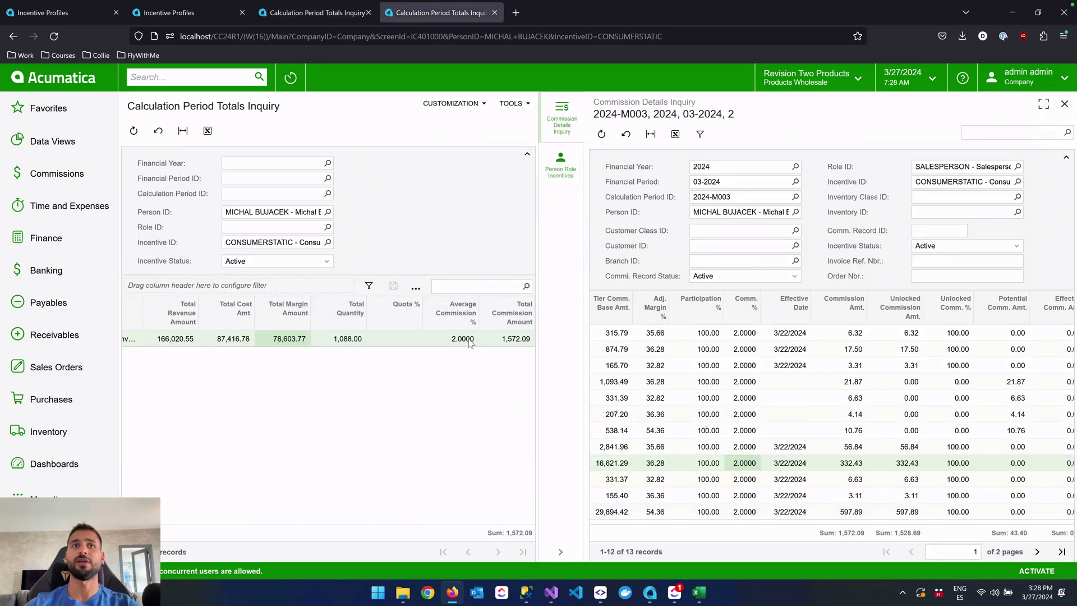
{"action": "left_click", "coordinate": [300, 17]}
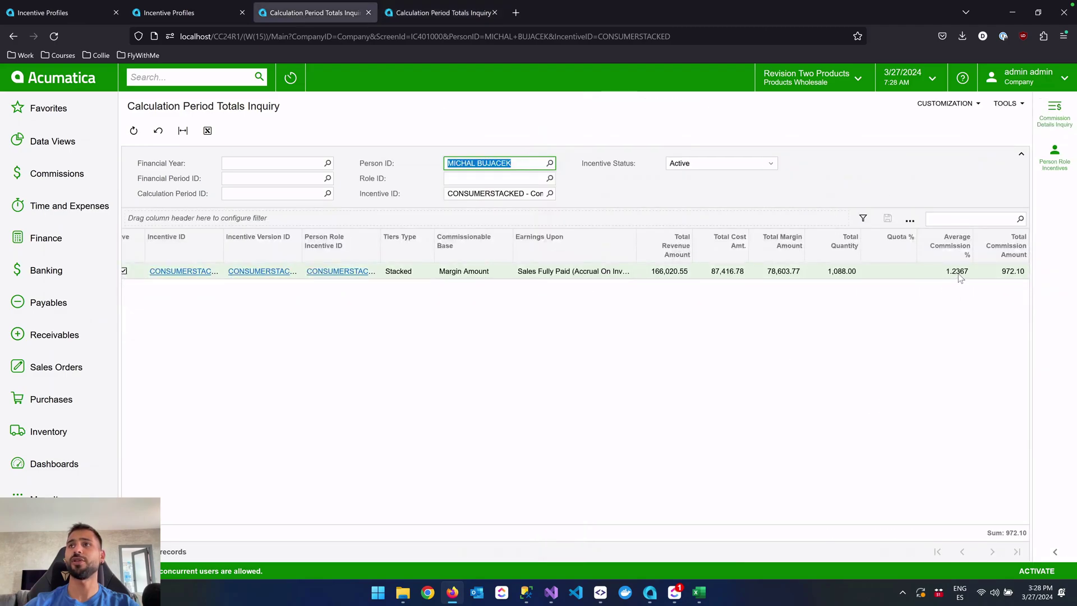
Show the Person Role Incentives beside the CONSUMERSTACKED totals and go through the margin tiers' thresholds and commission percentages
{"action": "left_click", "coordinate": [1056, 159]}
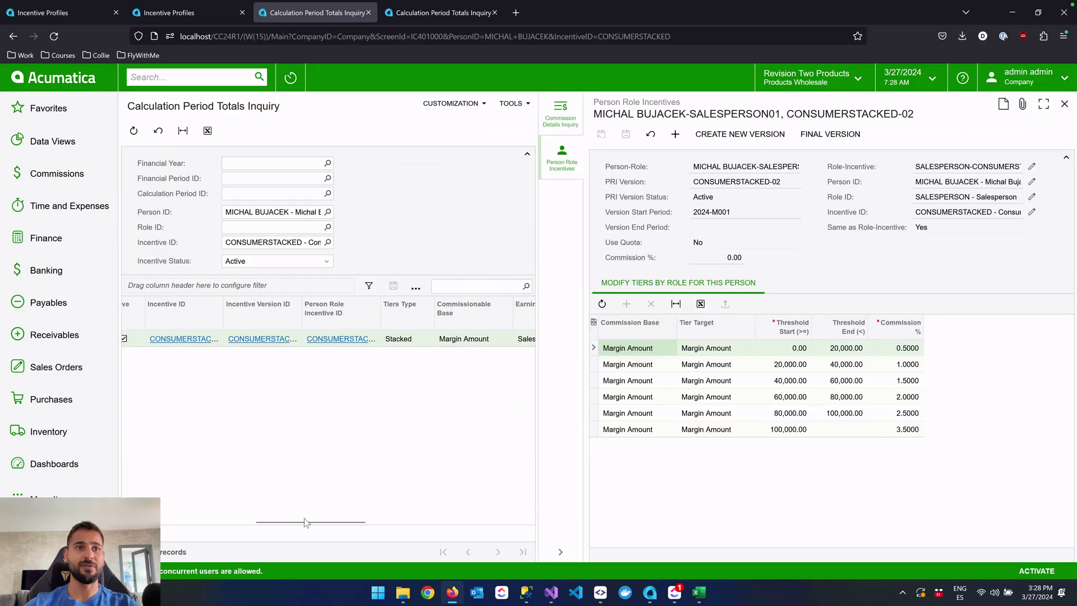
{"action": "left_click_drag", "start_coordinate": [306, 522], "coordinate": [469, 522]}
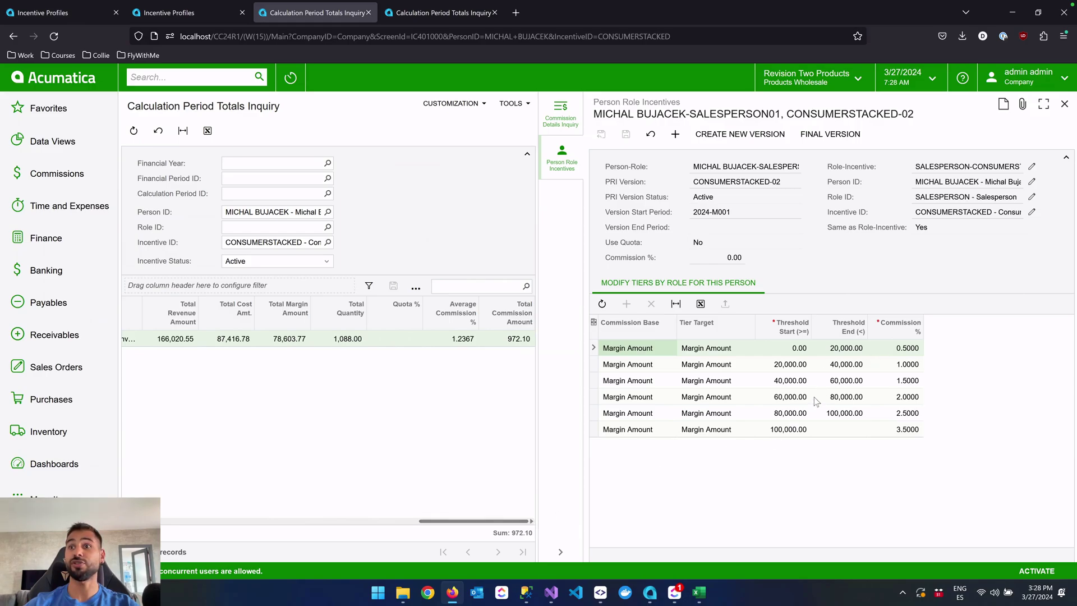
{"action": "left_click", "coordinate": [918, 397]}
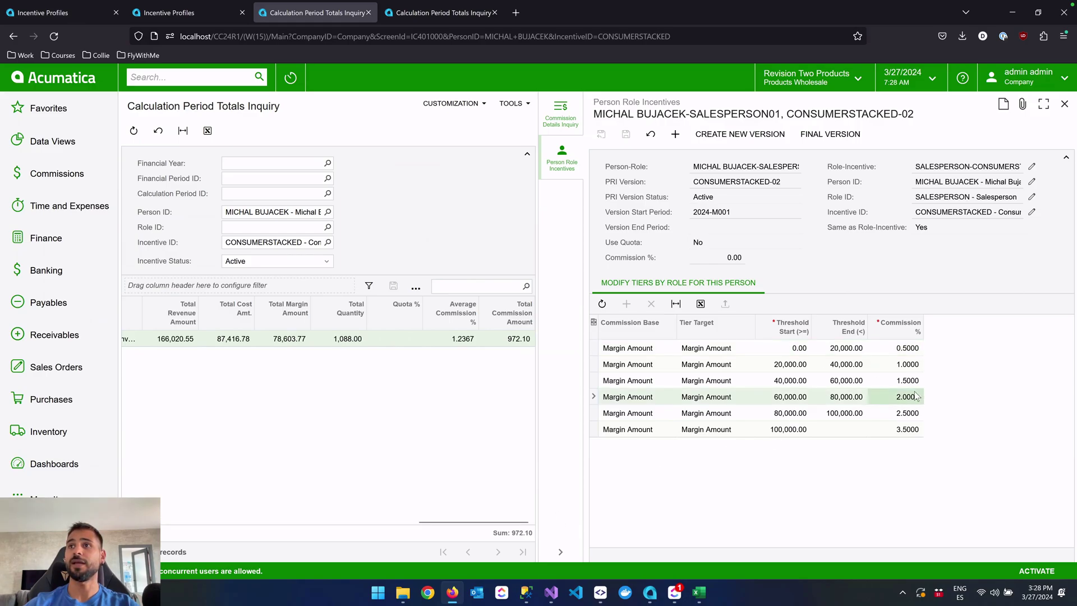
{"action": "left_click", "coordinate": [797, 349]}
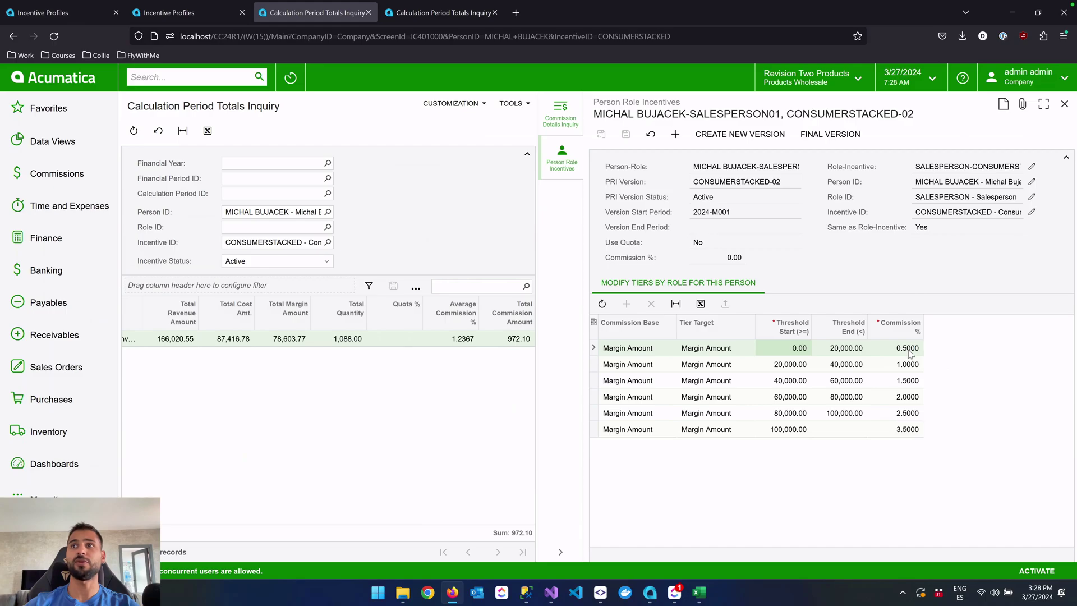
{"action": "key", "text": "Down"}
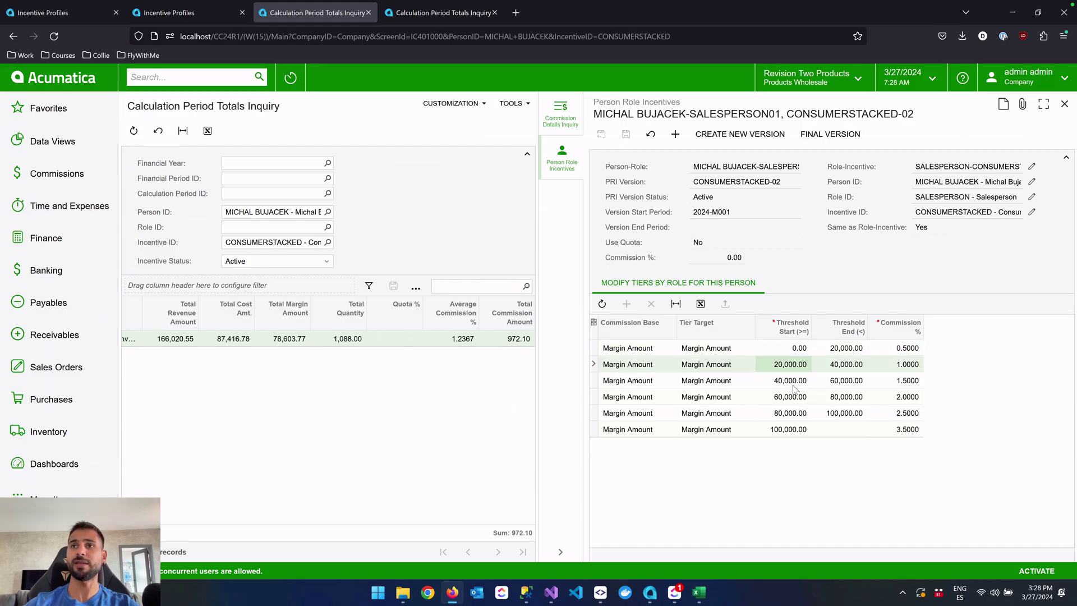
{"action": "key", "text": "Down"}
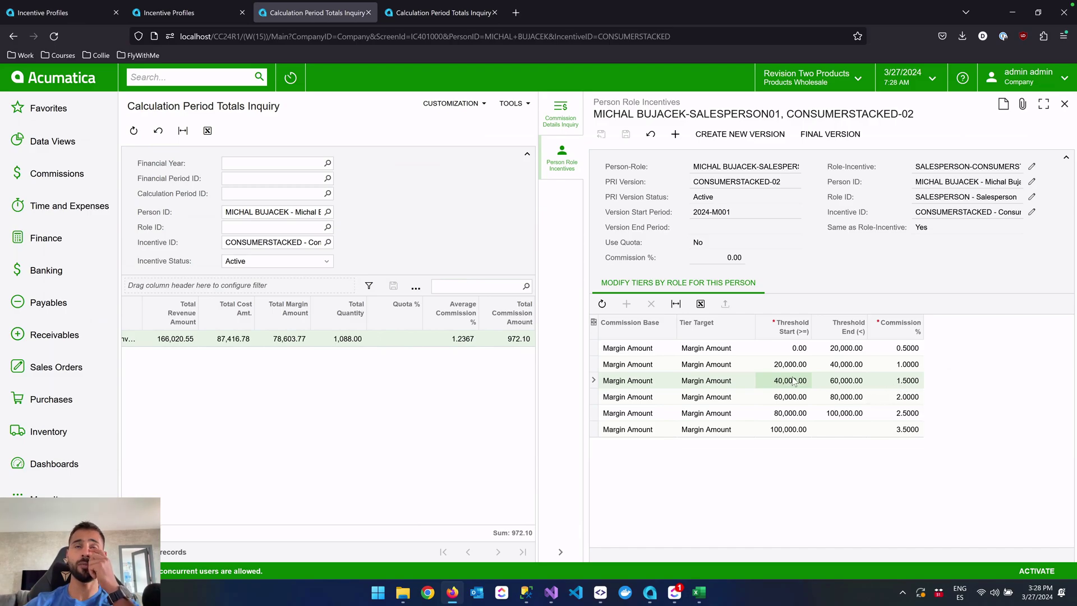
Compare the CONSUMERSTACKED total margin amount with the tier thresholds and review the commission percentage of each tier up to 80,000
{"action": "left_click", "coordinate": [290, 341]}
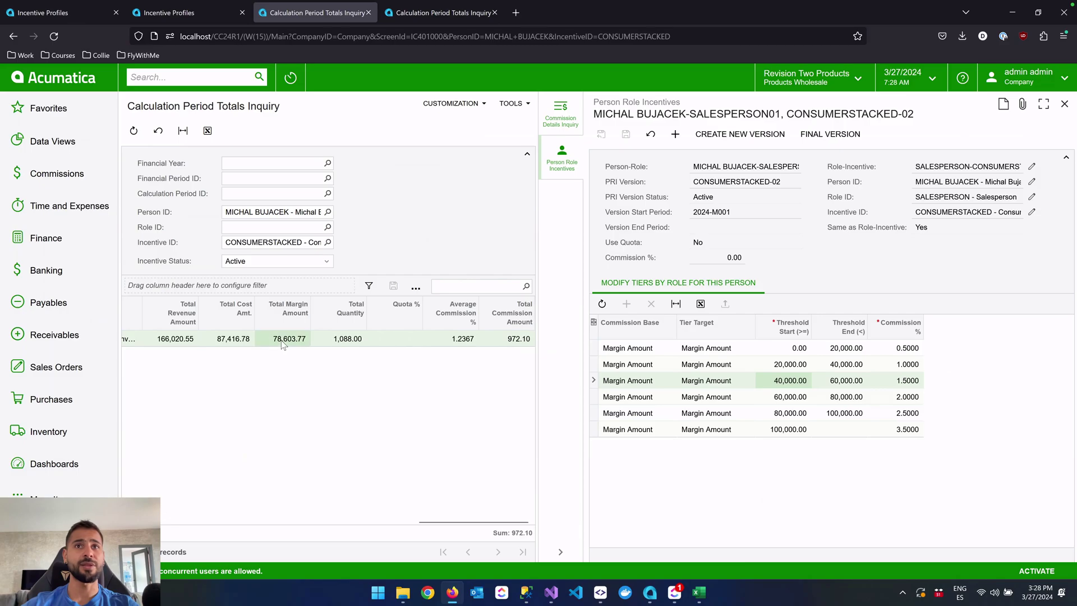
{"action": "left_click", "coordinate": [790, 413]}
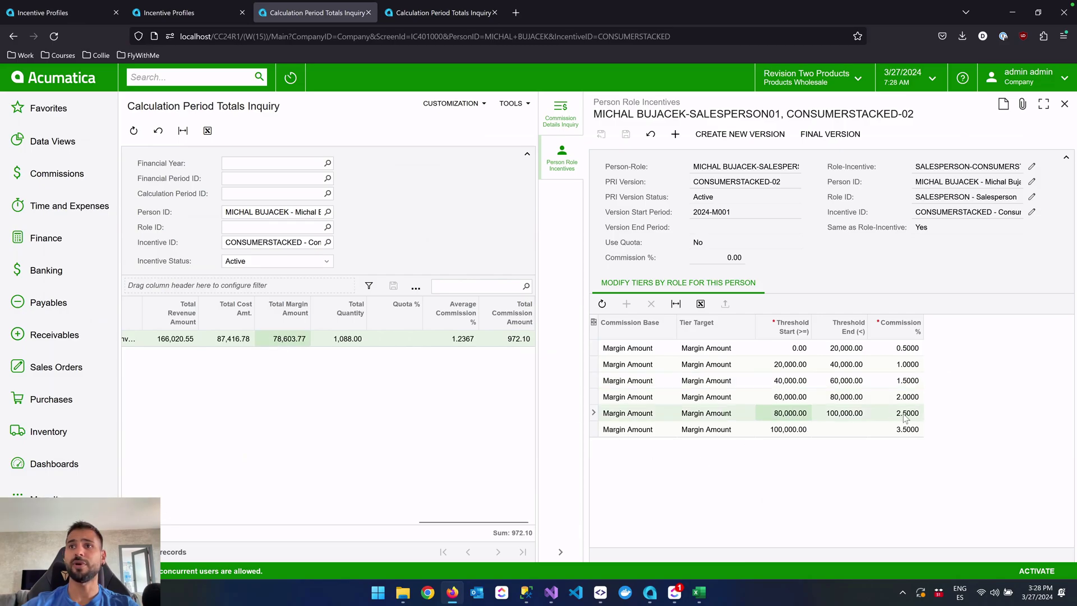
{"action": "left_click", "coordinate": [772, 399]}
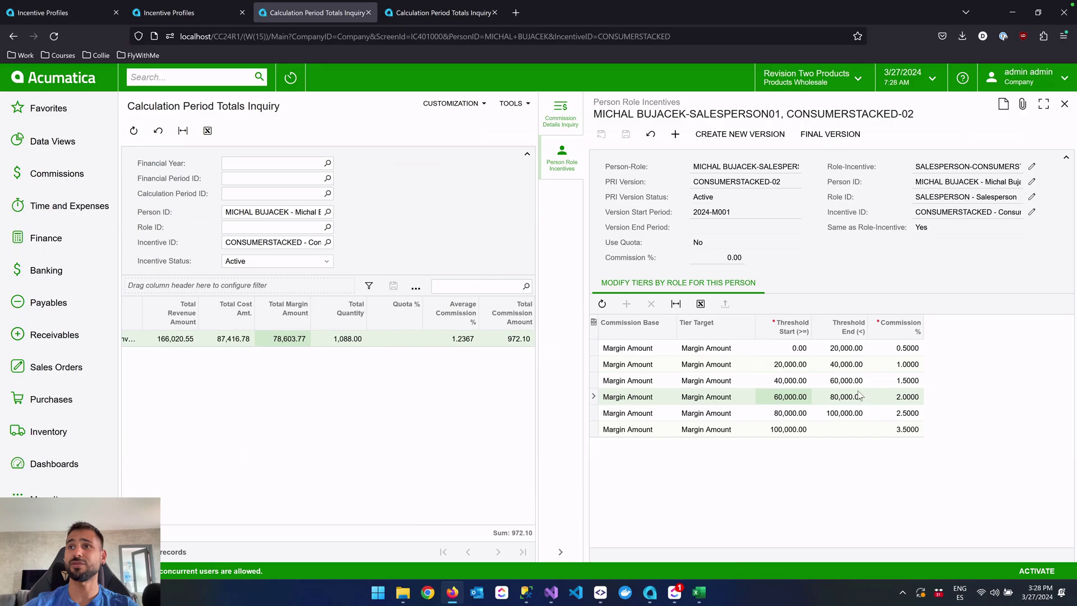
{"action": "left_click", "coordinate": [909, 383]}
{"action": "left_click", "coordinate": [908, 367]}
{"action": "left_click", "coordinate": [905, 397]}
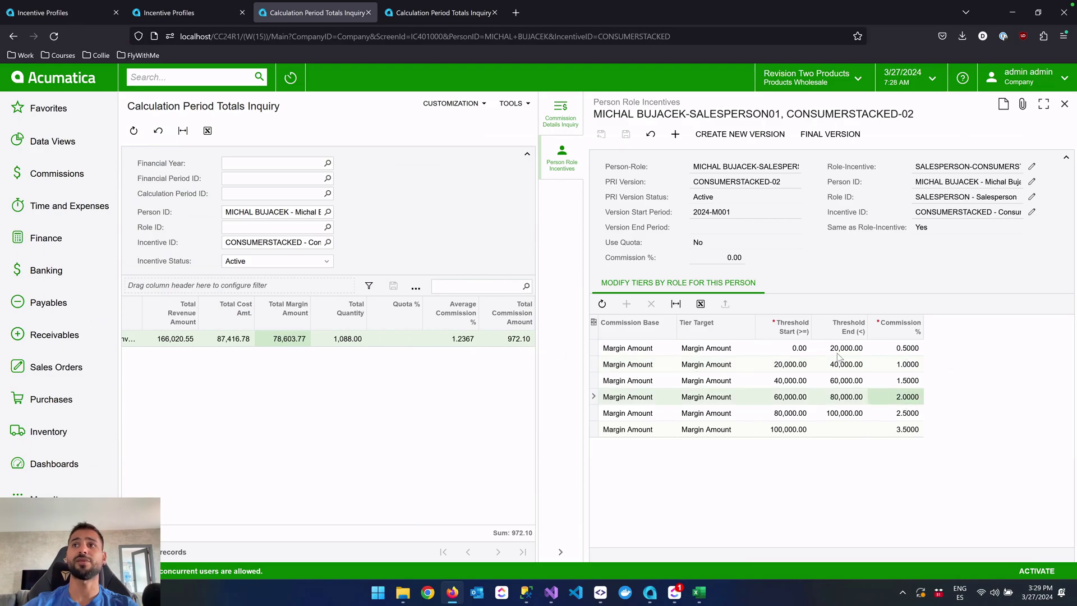
{"action": "left_click", "coordinate": [799, 351]}
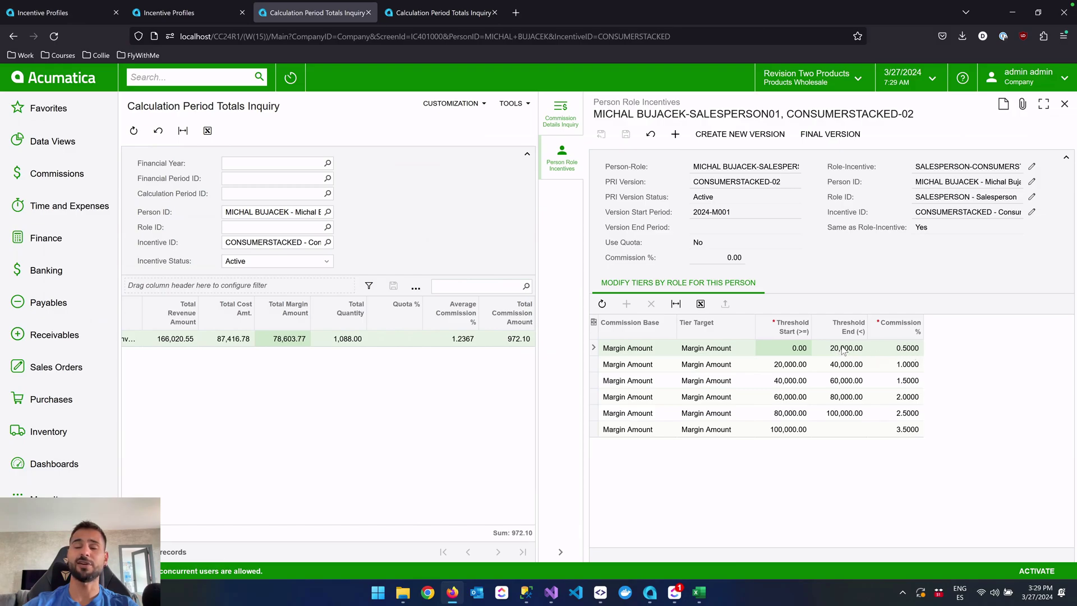
{"action": "left_click", "coordinate": [897, 369]}
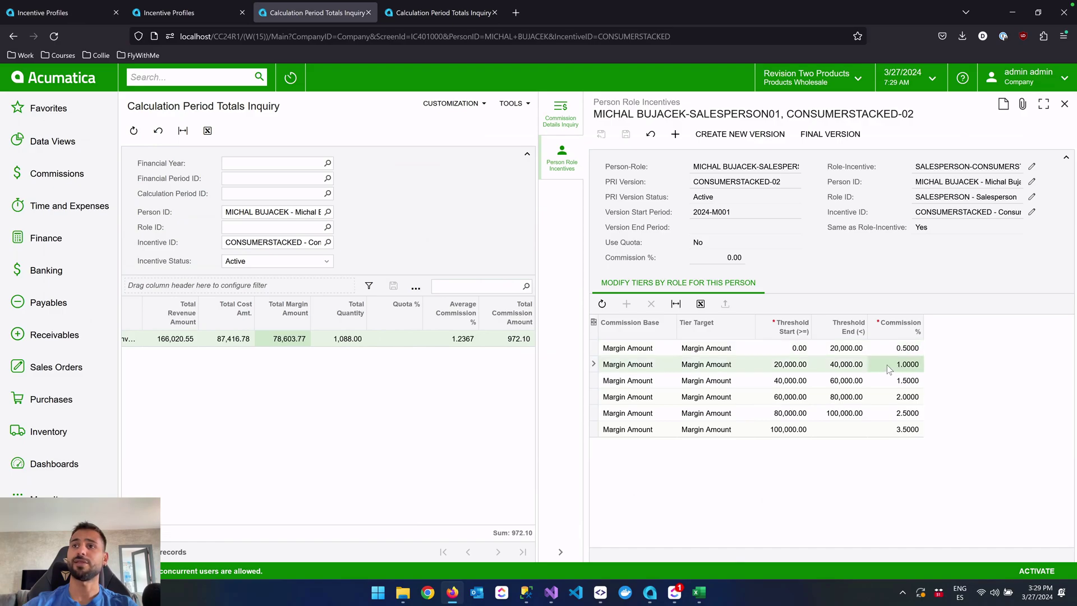
{"action": "left_click", "coordinate": [841, 366]}
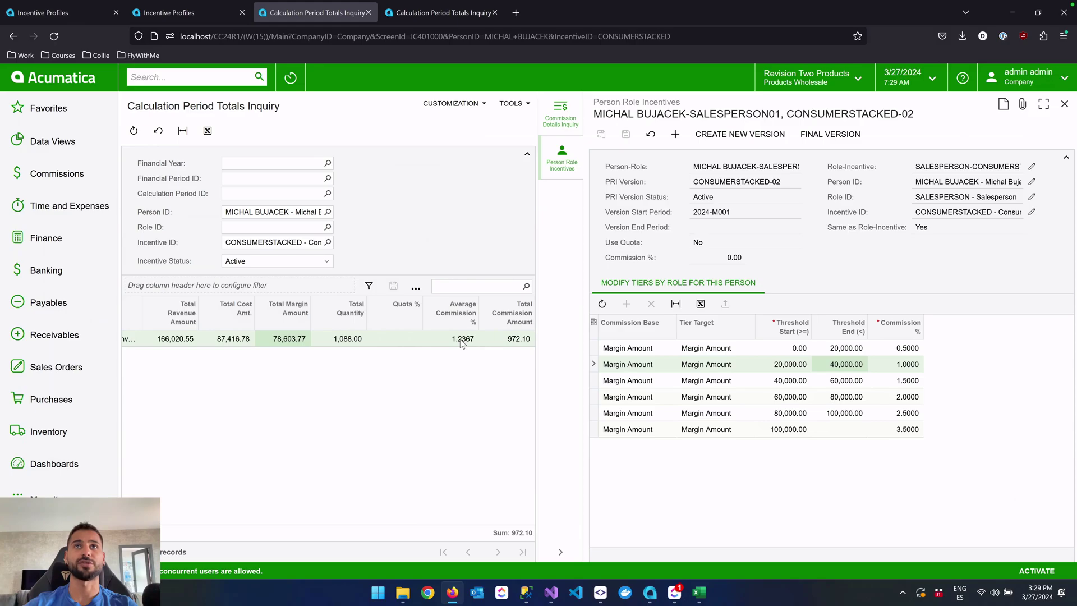
Show the Commission Details Inquiry for CONSUMERSTACKED beside the average commission percentage and find its Comm. % column
{"action": "left_click", "coordinate": [563, 120]}
{"action": "left_click", "coordinate": [463, 344]}
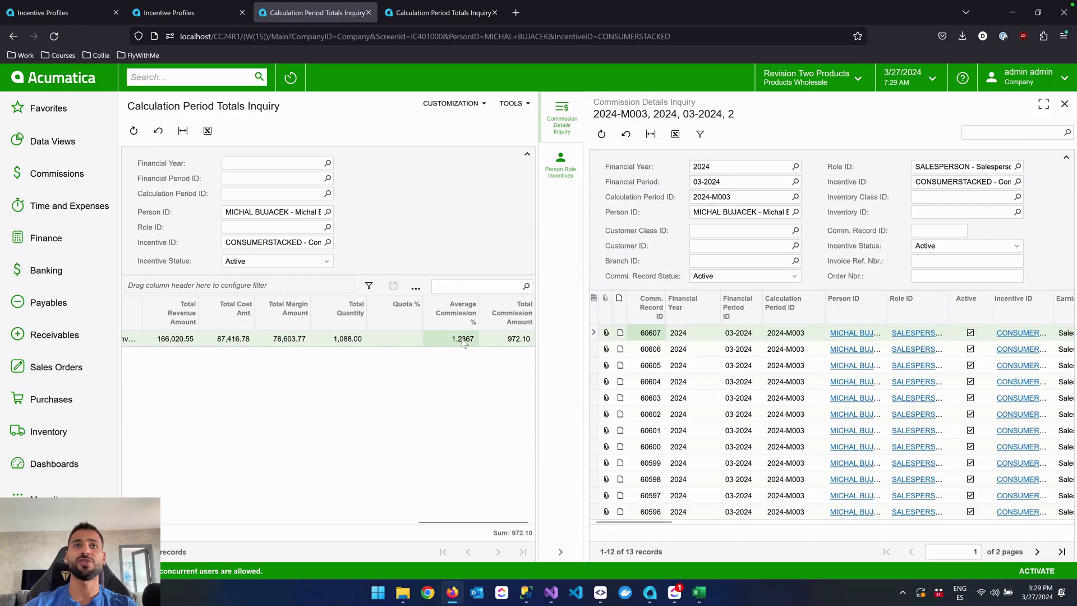
{"action": "scroll", "coordinate": [788, 445], "scroll_direction": "right", "scroll_amount": 4}
{"action": "scroll", "coordinate": [787, 445], "scroll_direction": "right", "scroll_amount": 6}
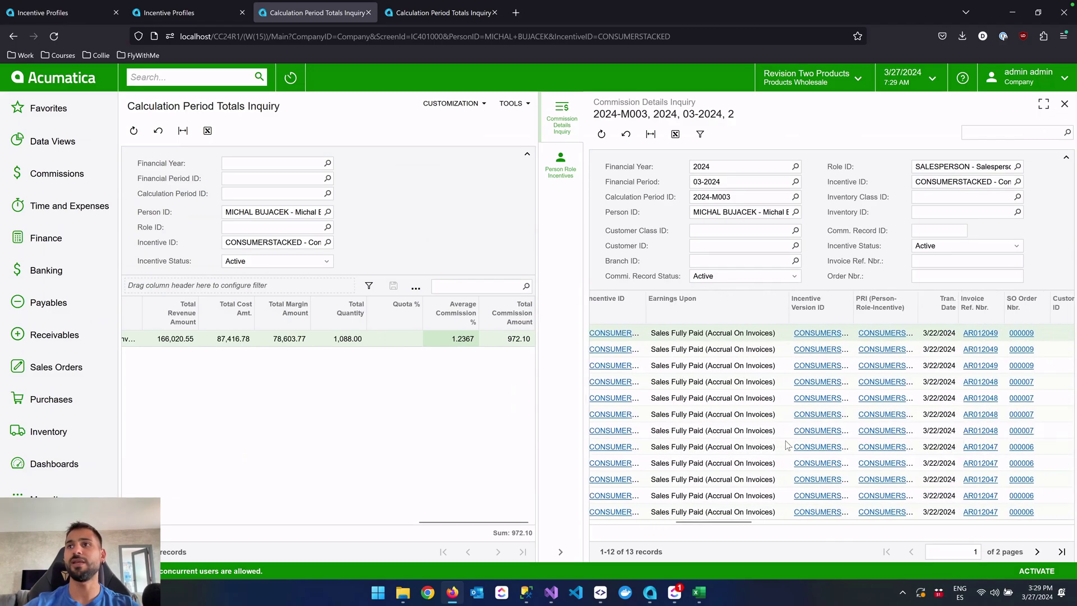
{"action": "scroll", "coordinate": [787, 445], "scroll_direction": "right", "scroll_amount": 6}
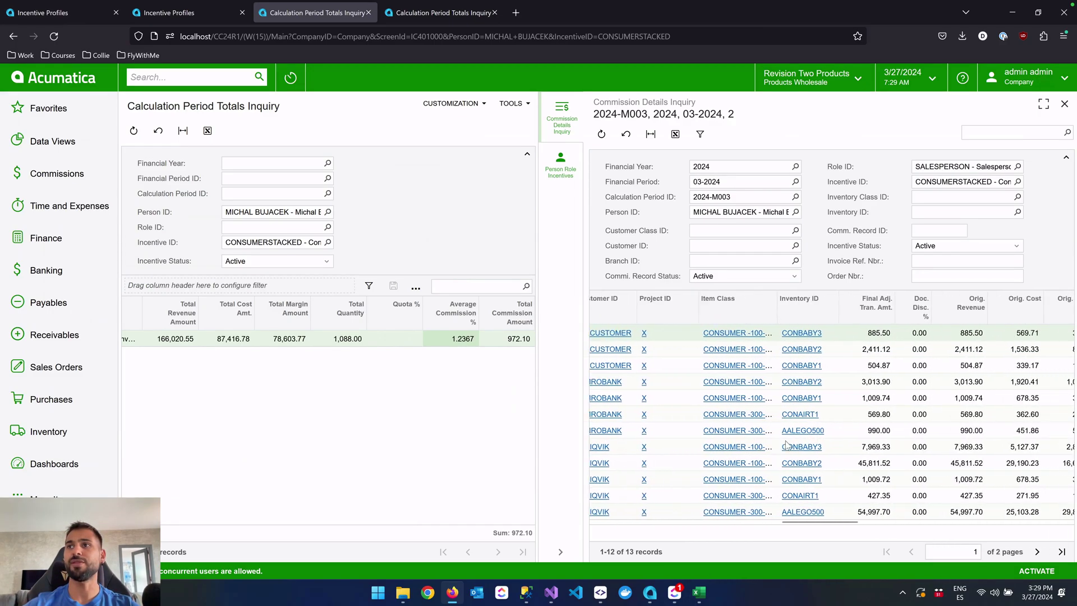
{"action": "scroll", "coordinate": [787, 445], "scroll_direction": "right", "scroll_amount": 6}
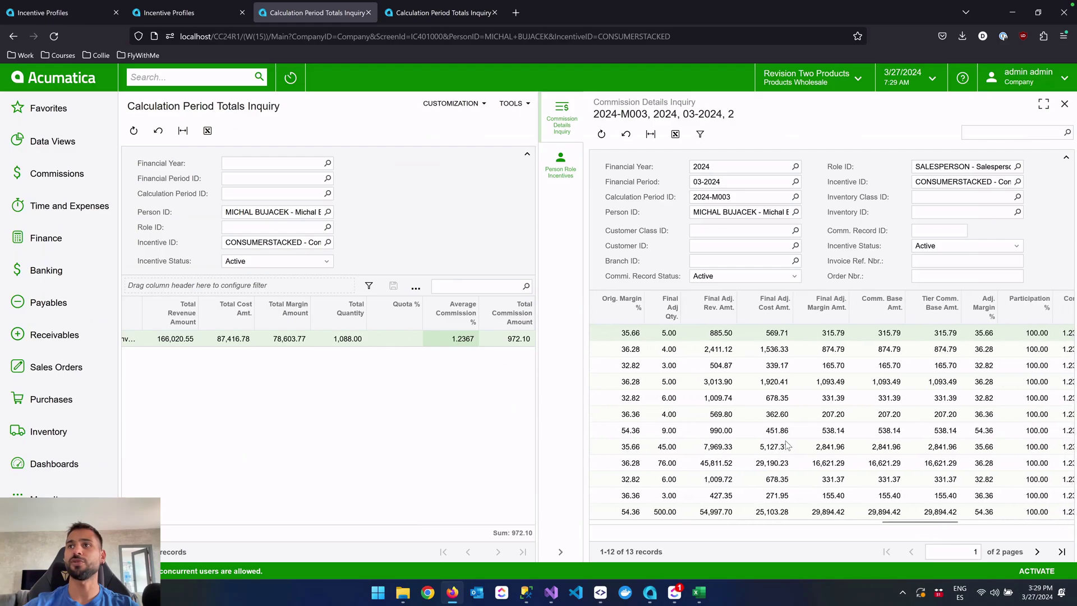
{"action": "scroll", "coordinate": [787, 445], "scroll_direction": "right", "scroll_amount": 4}
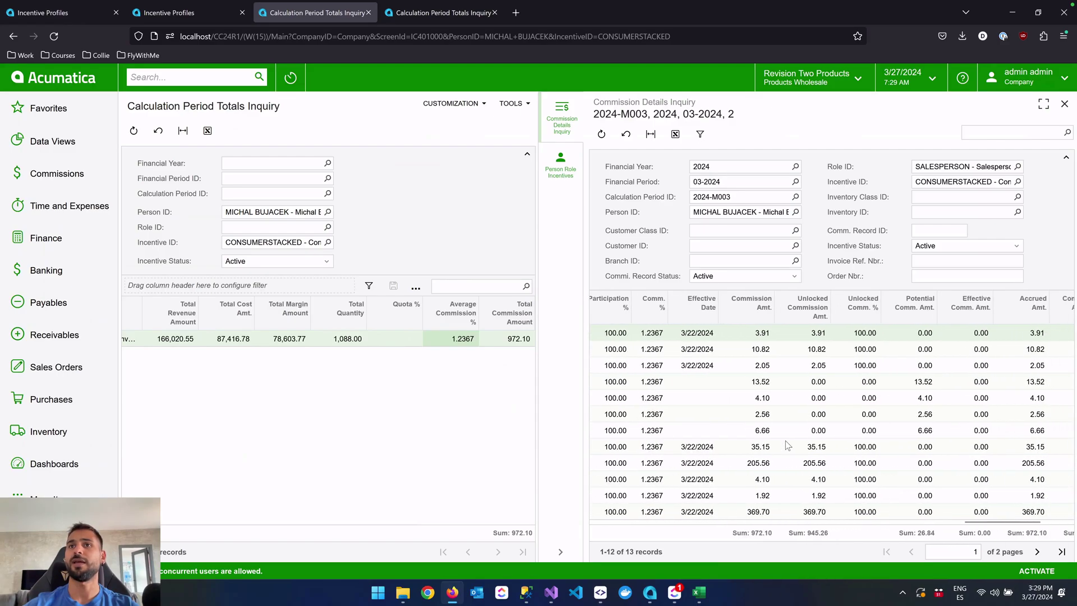
{"action": "scroll", "coordinate": [787, 445], "scroll_direction": "left", "scroll_amount": 2}
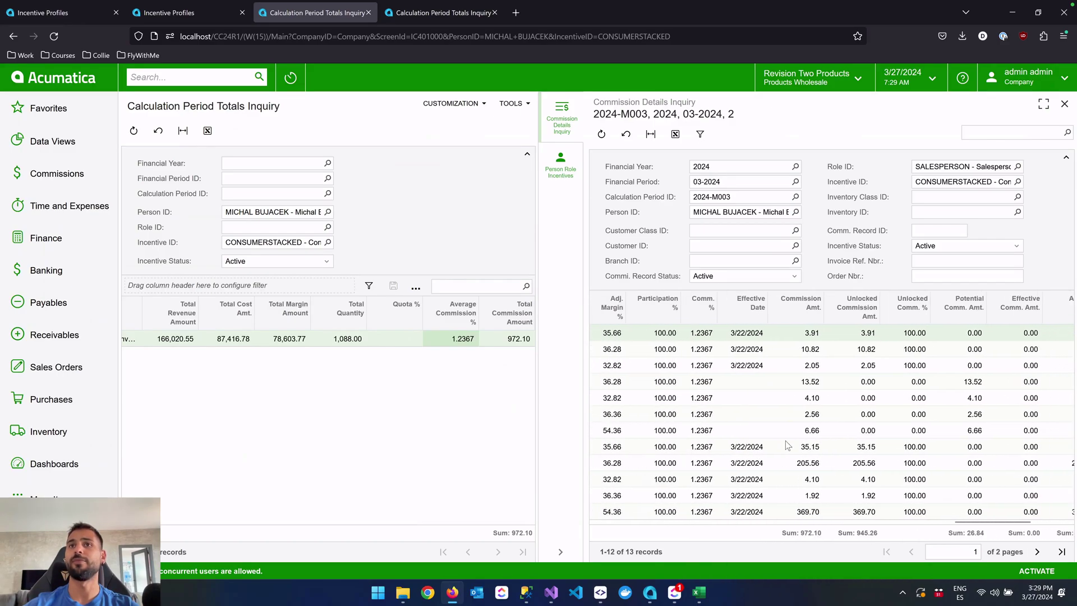
Go through the Comm. % values of the individual CONSUMERSTACKED commission records
{"action": "left_click", "coordinate": [731, 351]}
{"action": "left_click", "coordinate": [732, 366]}
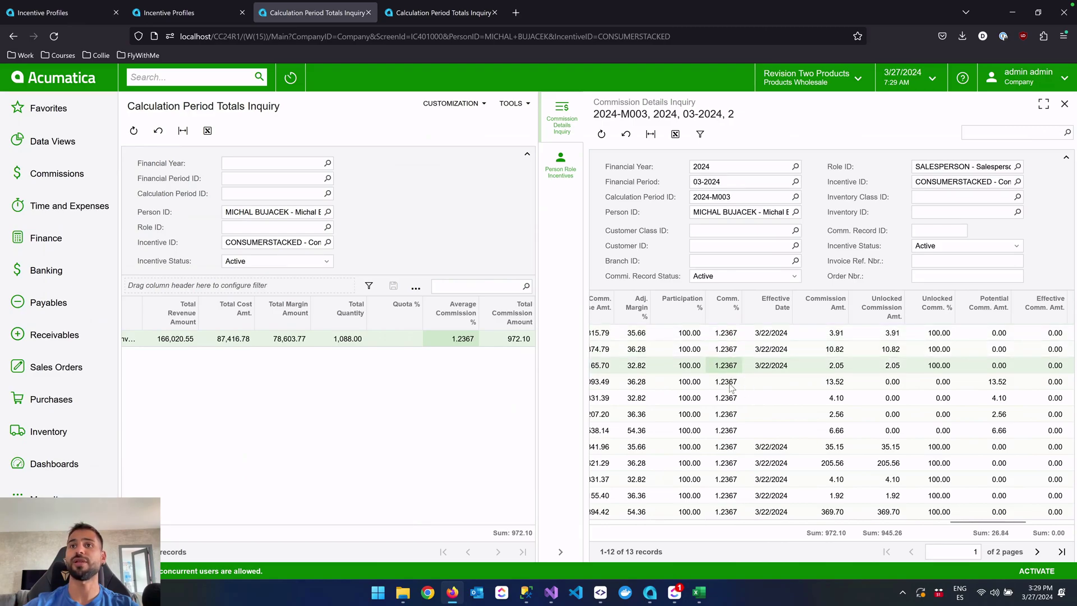
{"action": "left_click", "coordinate": [731, 385]}
{"action": "left_click", "coordinate": [732, 402]}
{"action": "left_click", "coordinate": [731, 418]}
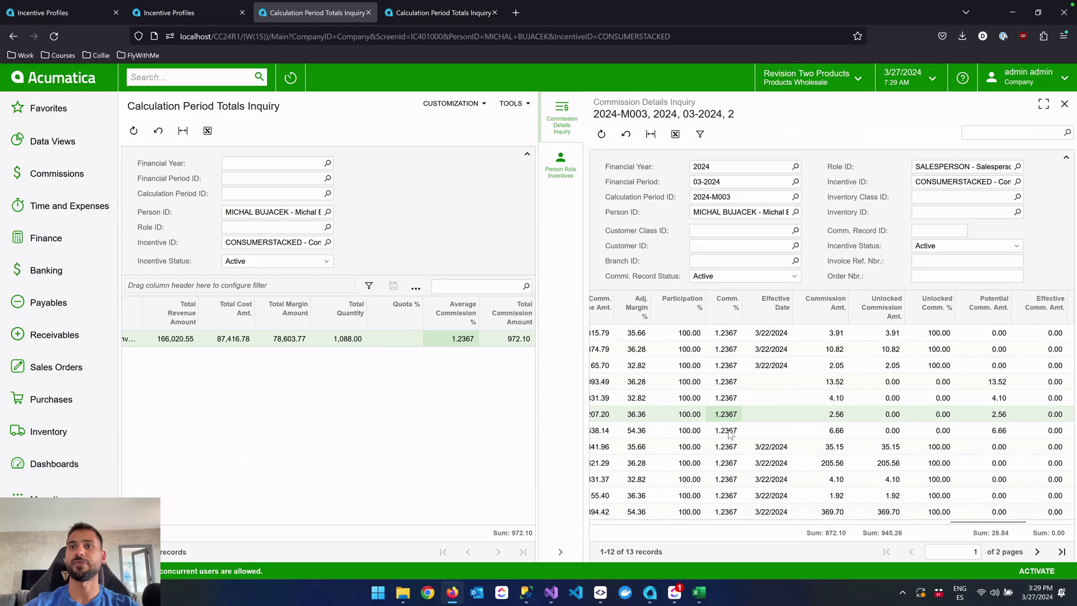
{"action": "left_click", "coordinate": [730, 433]}
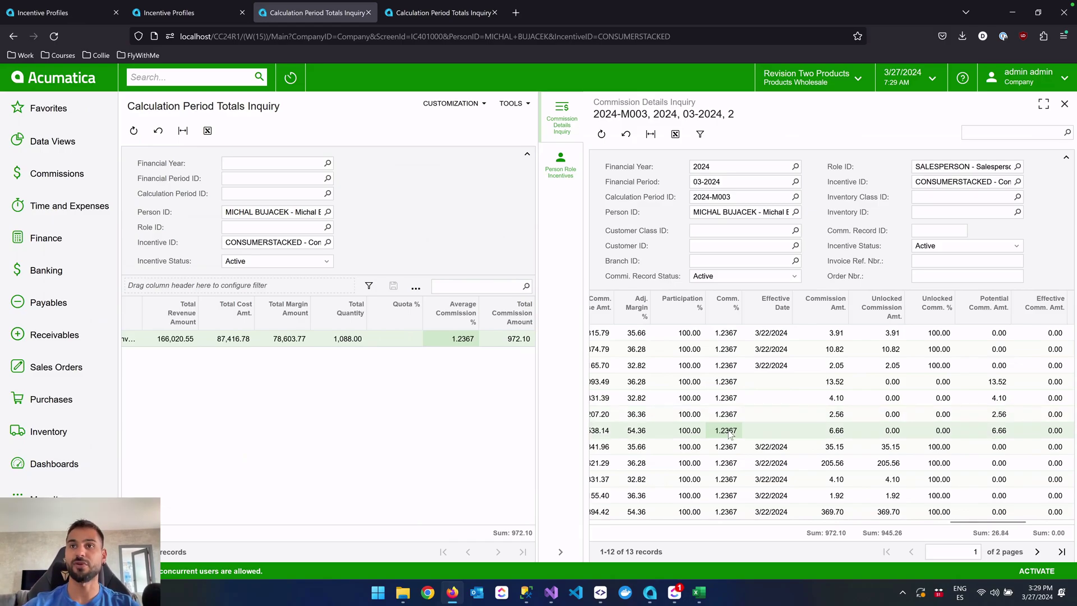
{"action": "left_click", "coordinate": [731, 478]}
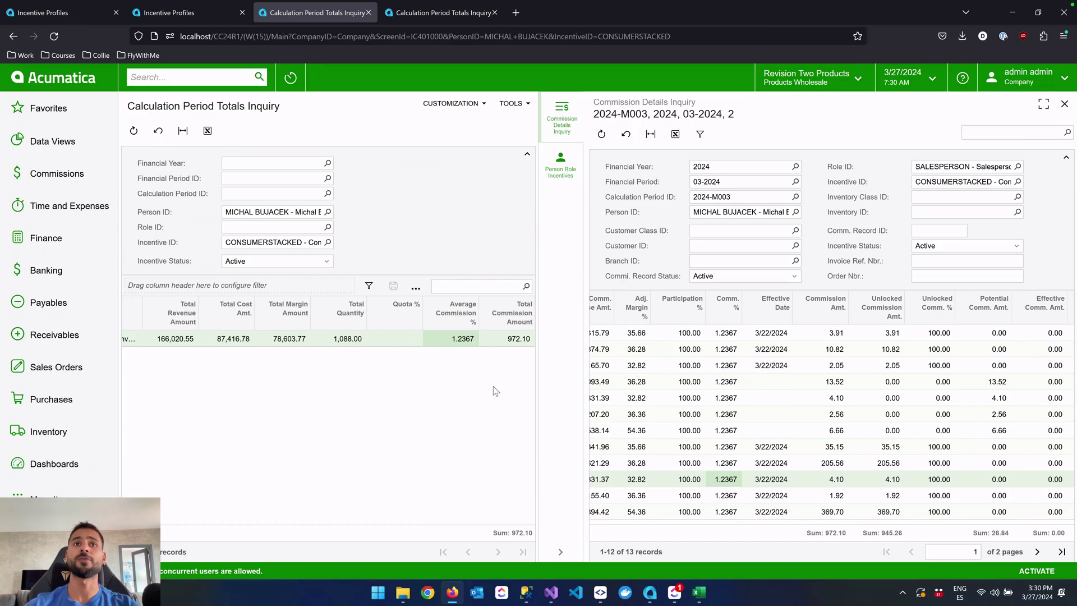
Return to the Person Role Incentives of CONSUMERSTACKED and check the margin tier from 80,000 to 100,000
{"action": "scroll", "coordinate": [407, 356], "scroll_direction": "left", "scroll_amount": 2}
{"action": "scroll", "coordinate": [407, 357], "scroll_direction": "right", "scroll_amount": 2}
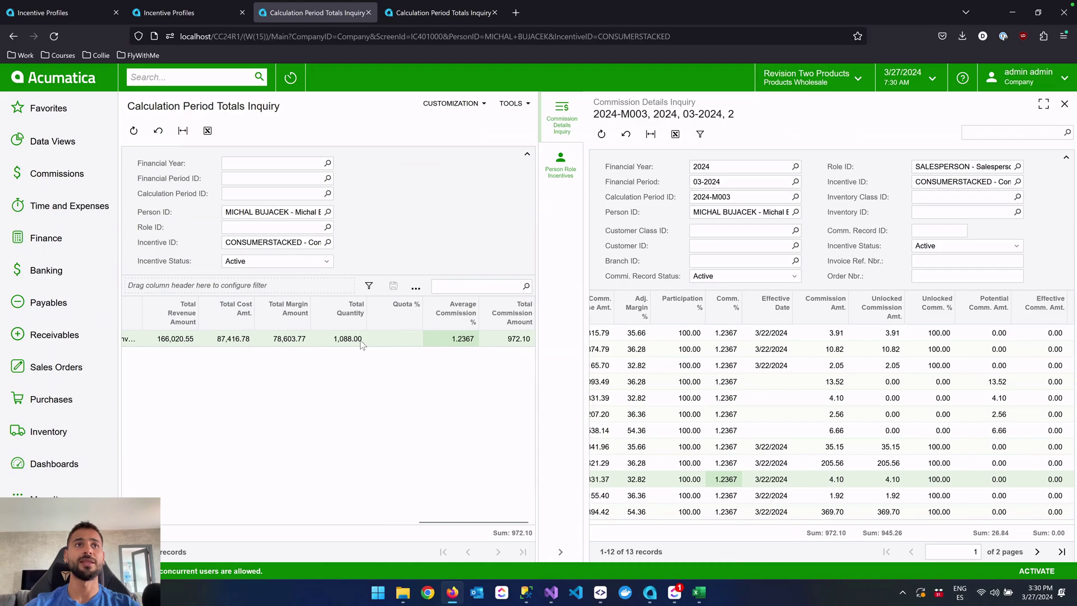
{"action": "left_click", "coordinate": [574, 164]}
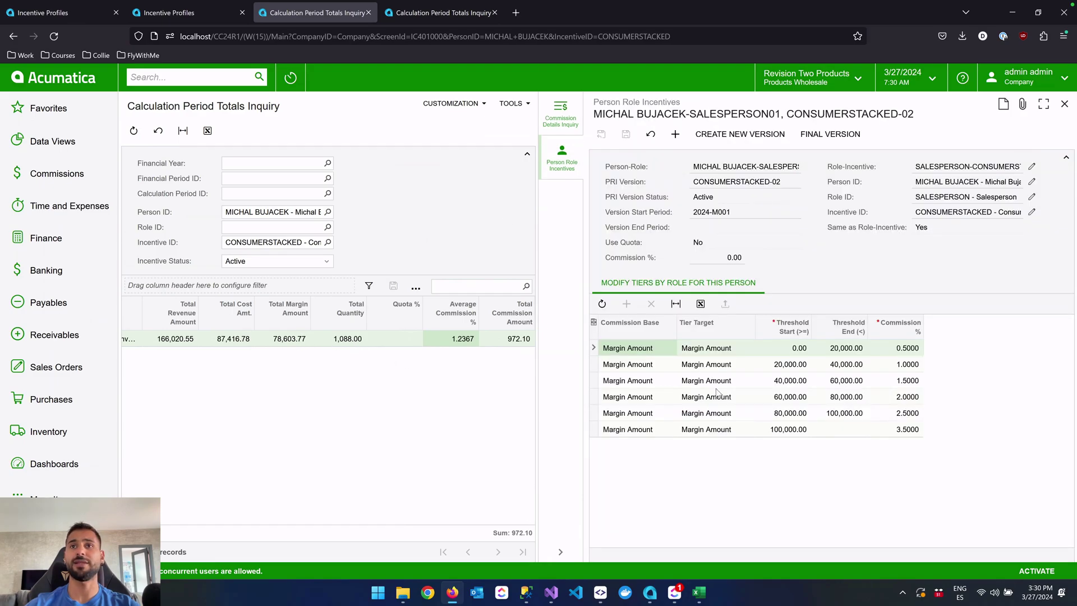
{"action": "left_click", "coordinate": [799, 415]}
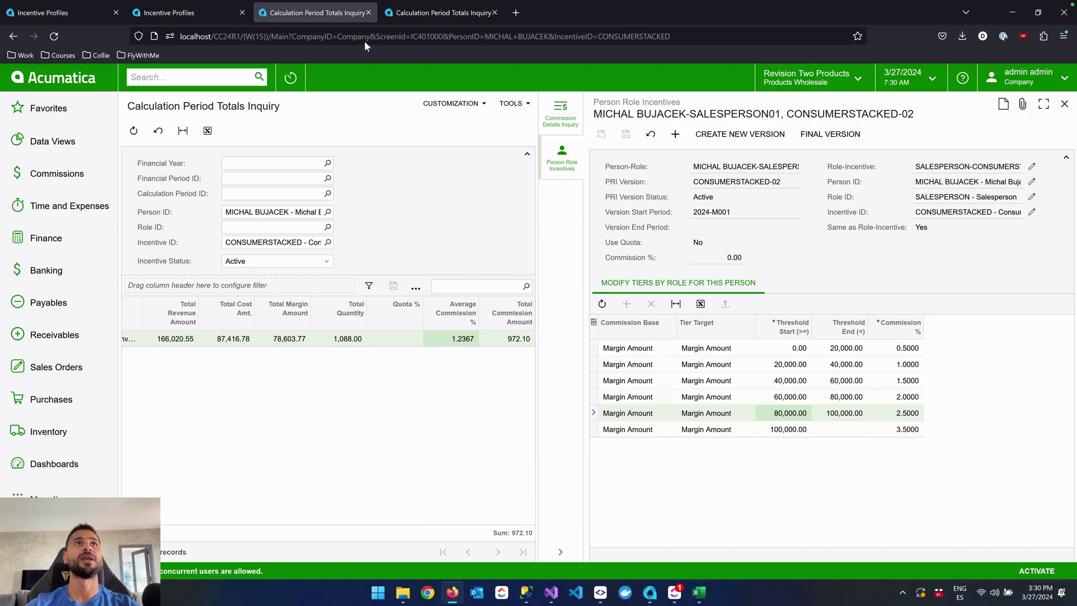
Sort the CONSUMERSTACKED commission detail records by Orig. Margin in descending order and check the record with the largest margin
{"action": "left_click", "coordinate": [564, 120]}
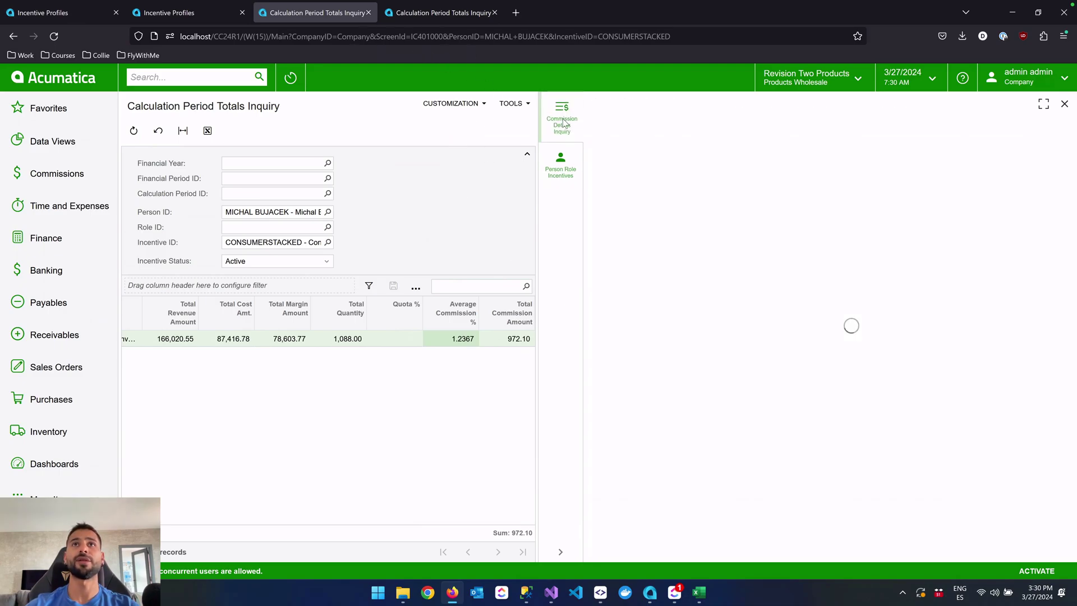
{"action": "scroll", "coordinate": [795, 432], "scroll_direction": "right", "scroll_amount": 10}
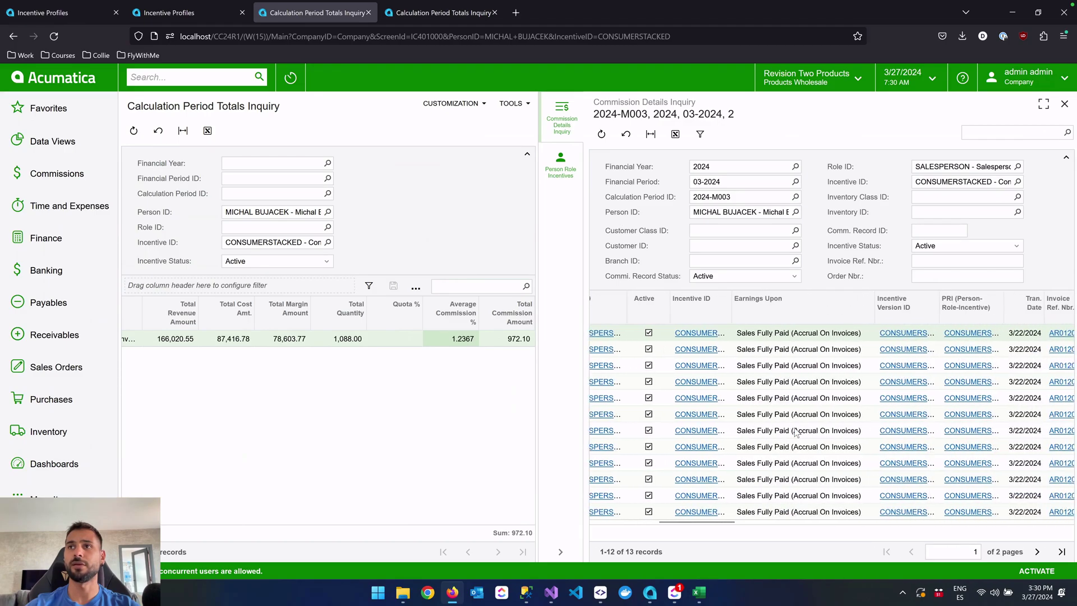
{"action": "scroll", "coordinate": [796, 433], "scroll_direction": "right", "scroll_amount": 10}
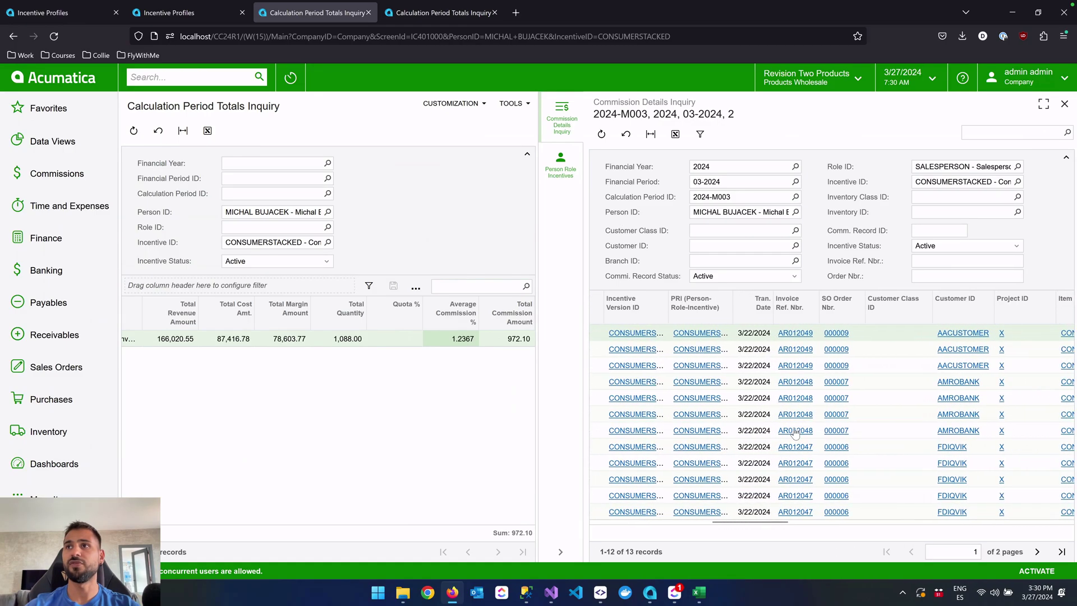
{"action": "scroll", "coordinate": [795, 432], "scroll_direction": "right", "scroll_amount": 10}
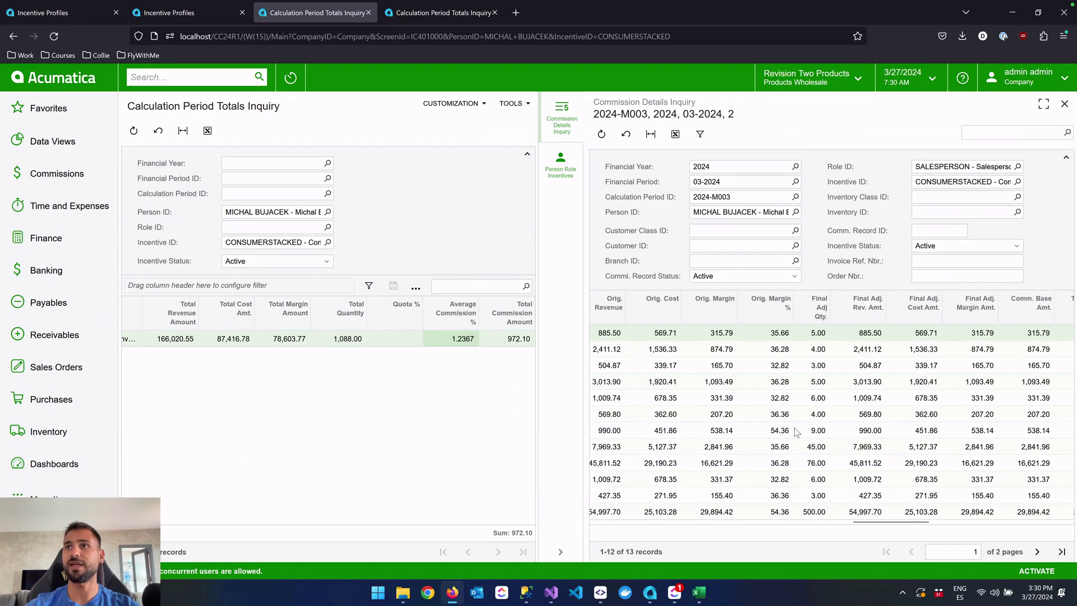
{"action": "scroll", "coordinate": [794, 428], "scroll_direction": "left", "scroll_amount": 2}
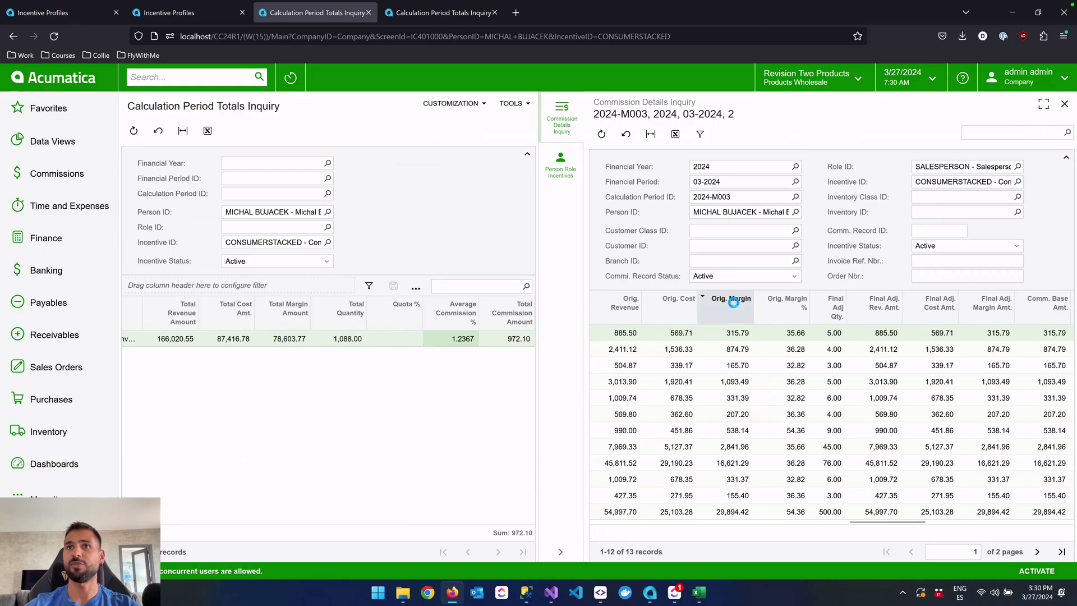
{"action": "left_click", "coordinate": [733, 302]}
{"action": "left_click", "coordinate": [828, 333]}
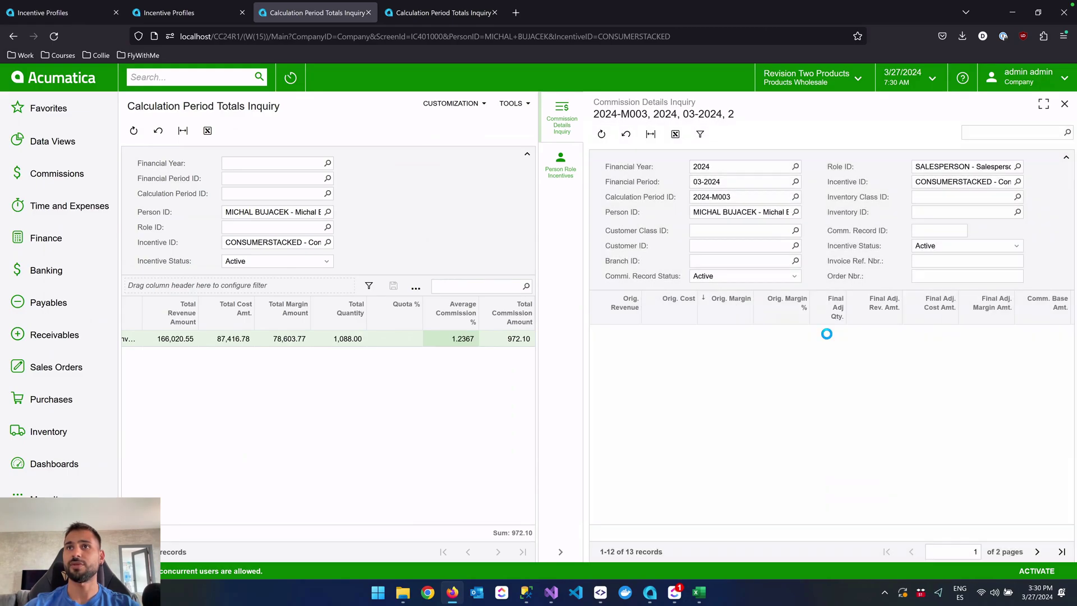
{"action": "left_click", "coordinate": [735, 335]}
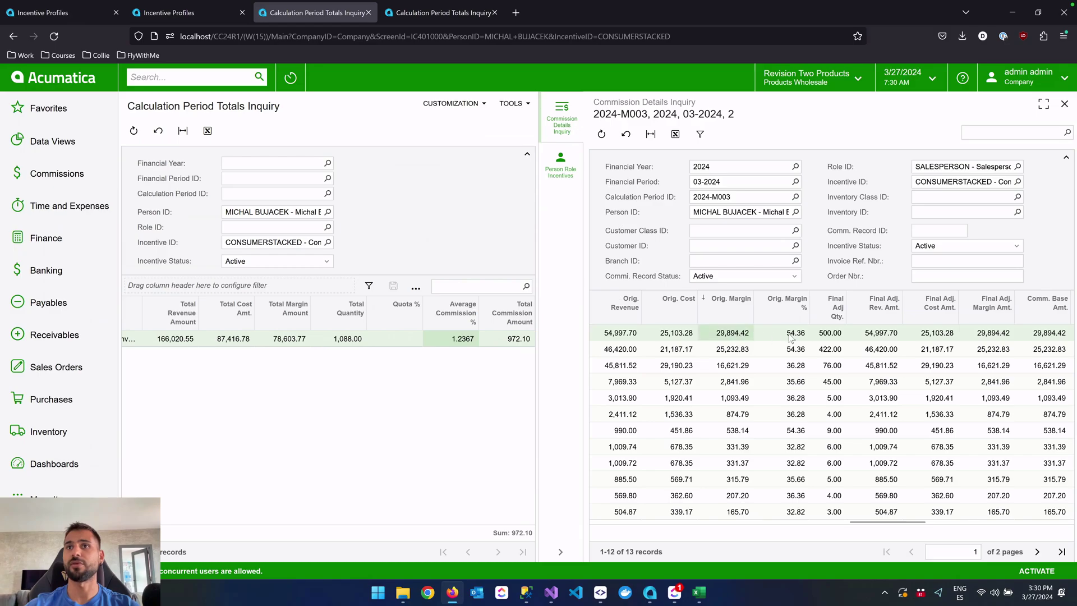
{"action": "scroll", "coordinate": [717, 338], "scroll_direction": "left", "scroll_amount": 1}
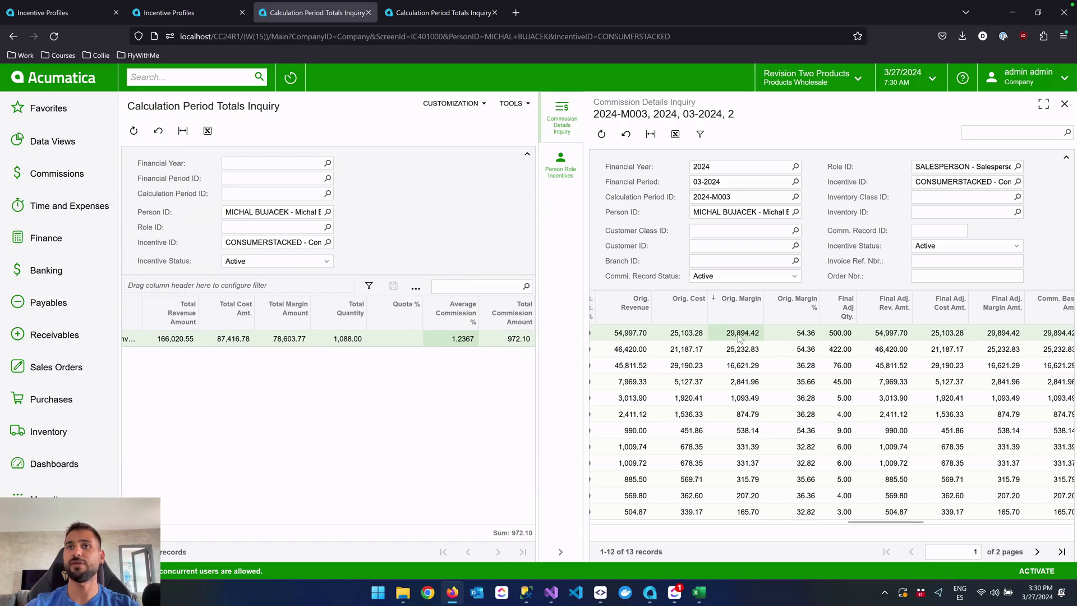
{"action": "scroll", "coordinate": [737, 337], "scroll_direction": "left", "scroll_amount": 1}
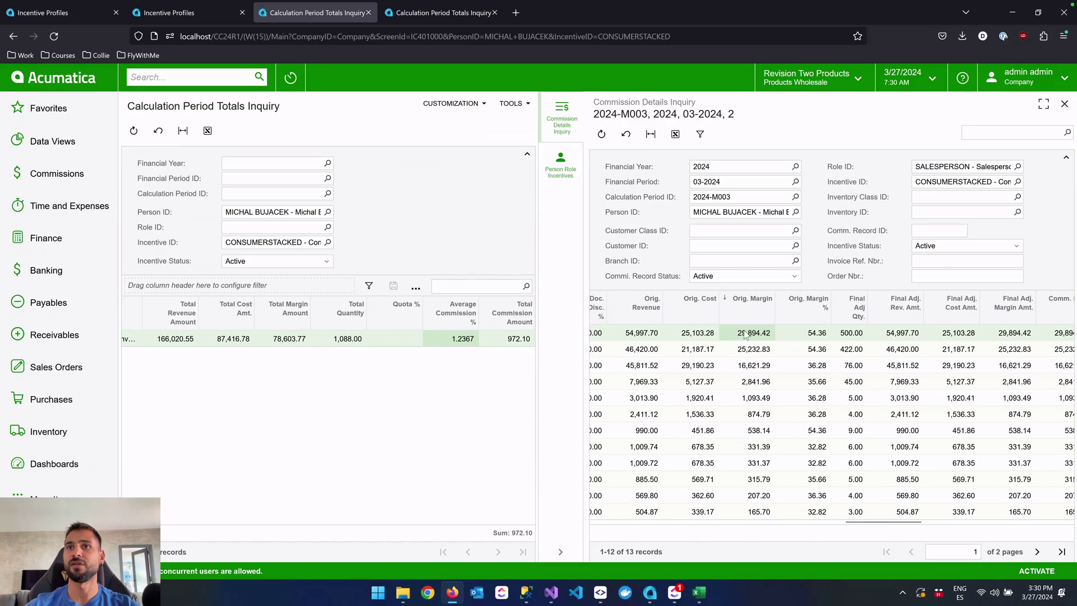
Open invoice AR012047 from the commission record with the largest margin, copy its reference number and close the invoice window
{"action": "scroll", "coordinate": [736, 337], "scroll_direction": "left", "scroll_amount": 5}
{"action": "scroll", "coordinate": [748, 338], "scroll_direction": "left", "scroll_amount": 10}
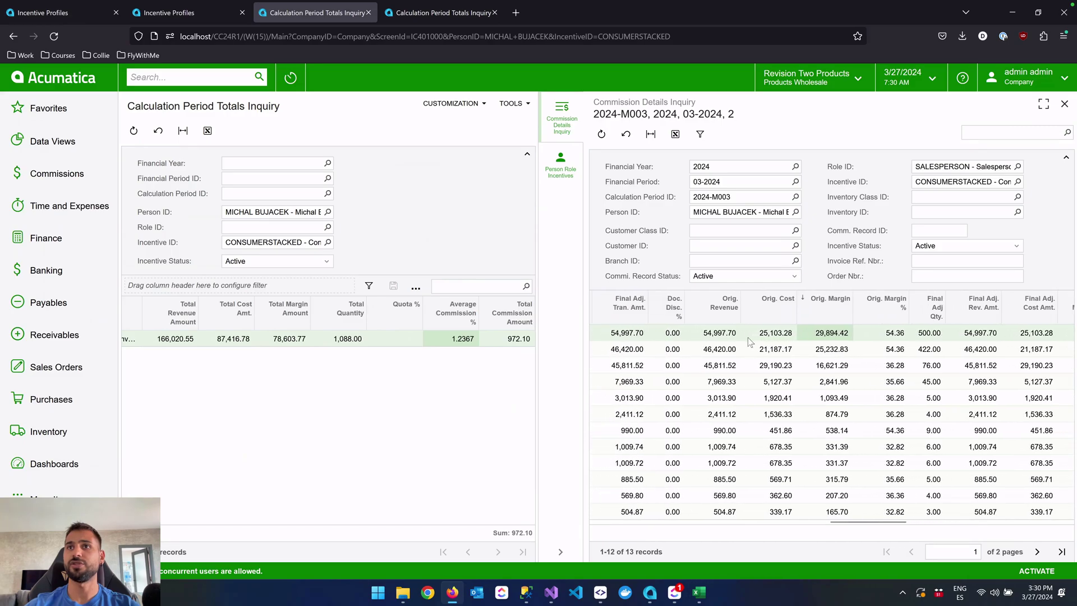
{"action": "scroll", "coordinate": [749, 340], "scroll_direction": "left", "scroll_amount": 10}
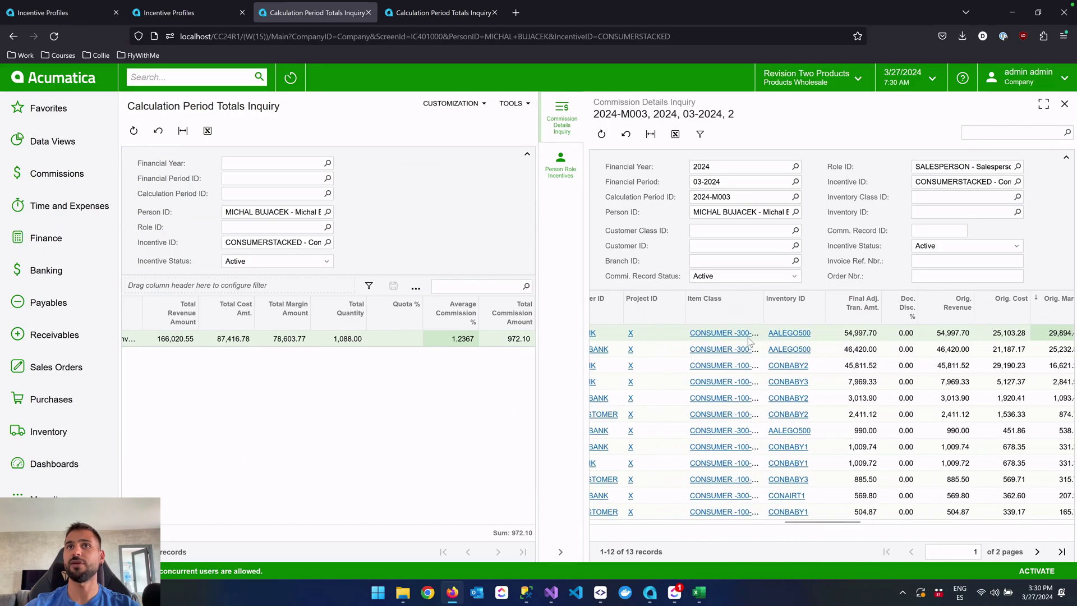
{"action": "scroll", "coordinate": [748, 338], "scroll_direction": "left", "scroll_amount": 5}
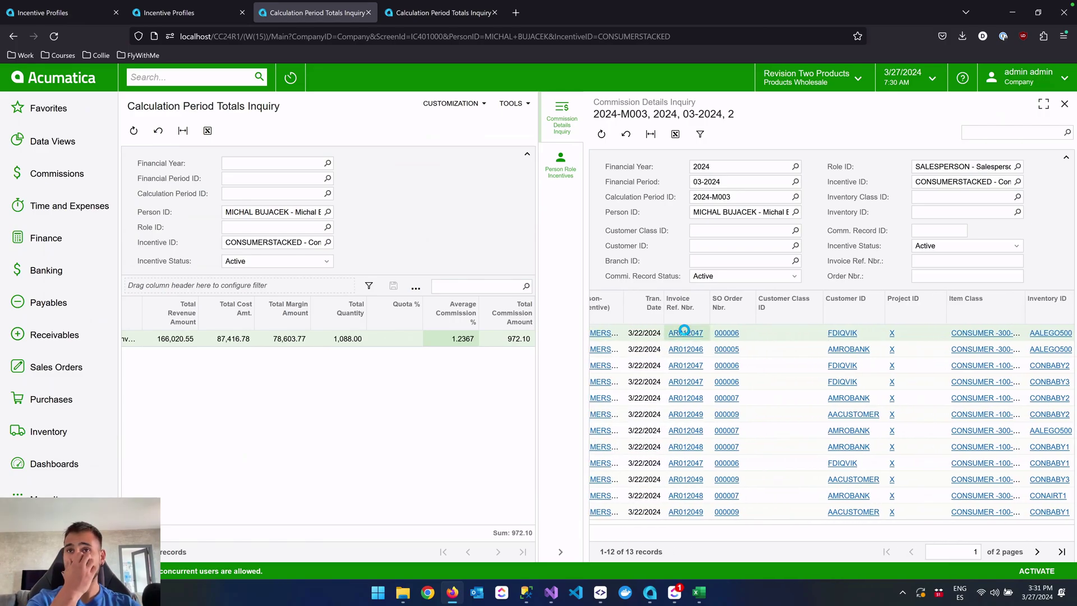
{"action": "left_click", "coordinate": [685, 333]}
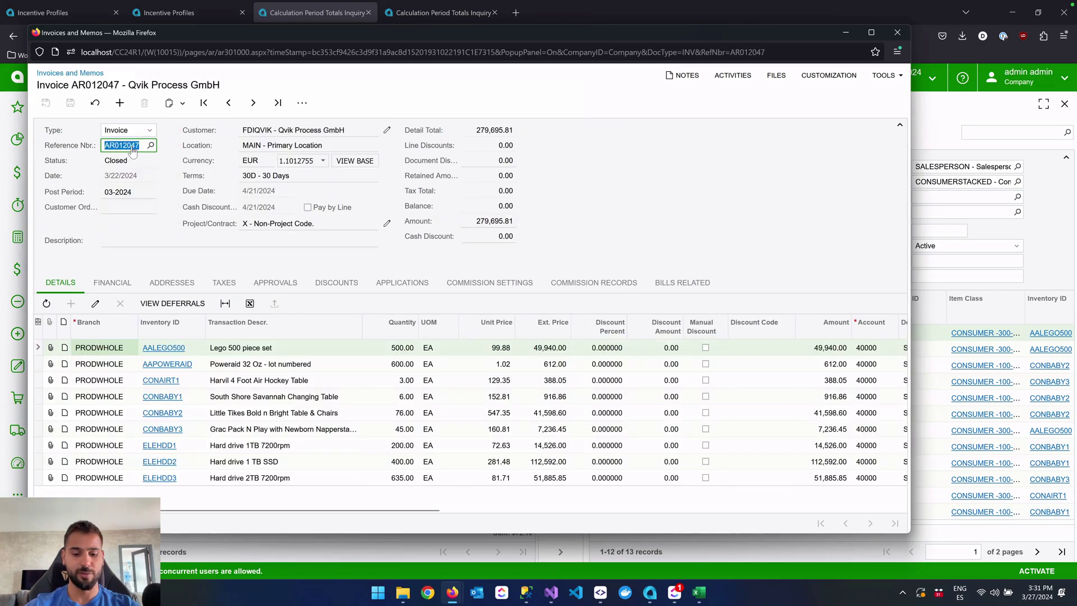
{"action": "left_click", "coordinate": [898, 32]}
Duplicate the CONSUMERSTATIC Calculation Period Totals Inquiry tab and open the Sales Orders Invoices list in the duplicate
{"action": "left_click", "coordinate": [431, 22]}
{"action": "right_click", "coordinate": [426, 17]}
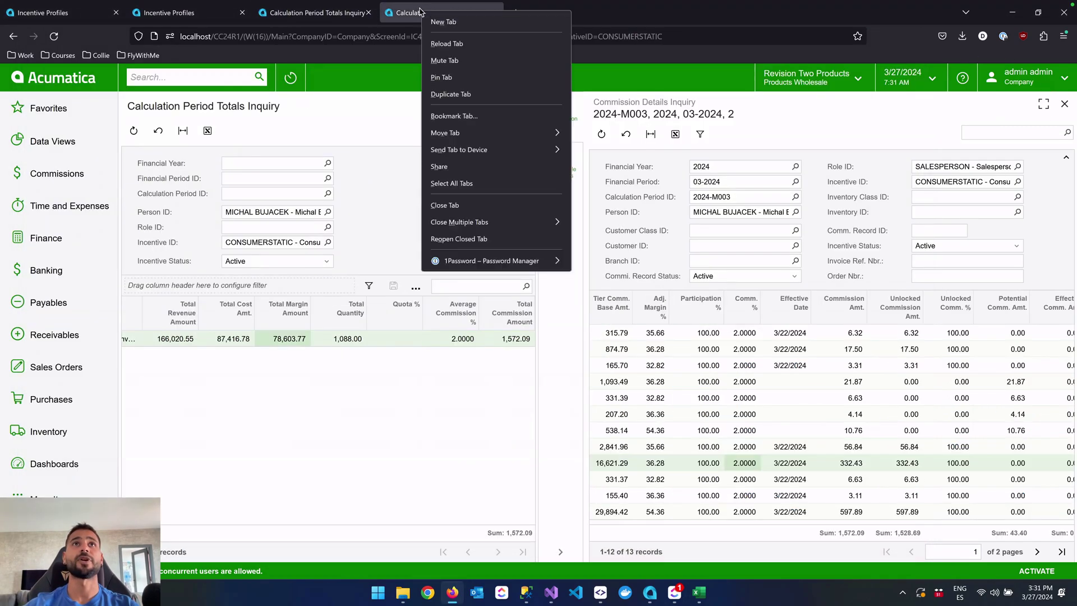
{"action": "left_click", "coordinate": [480, 93]}
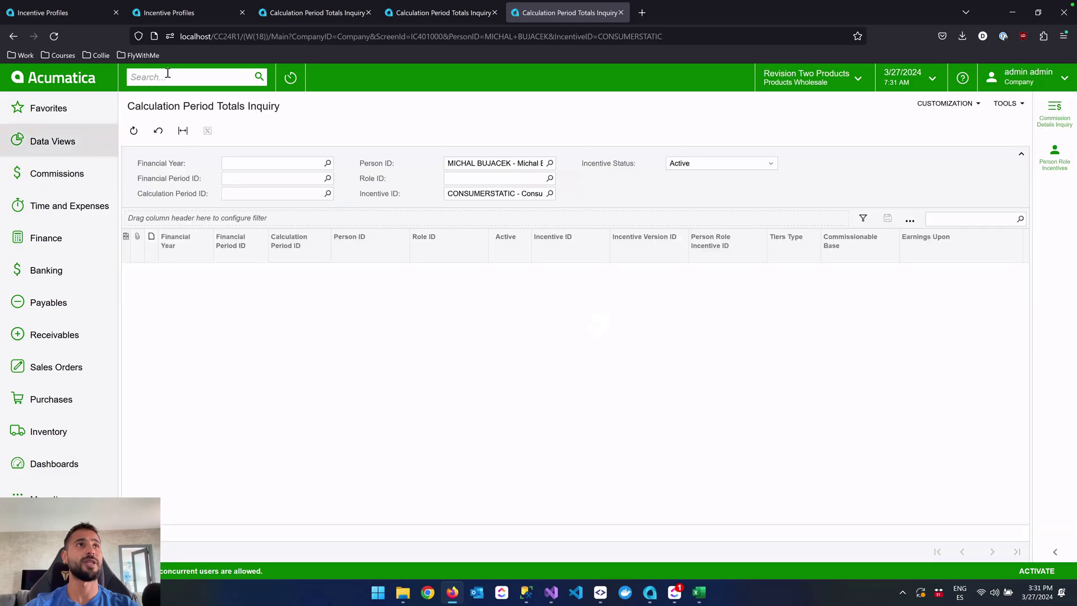
{"action": "left_click", "coordinate": [169, 73]}
{"action": "type", "text": "invoices"}
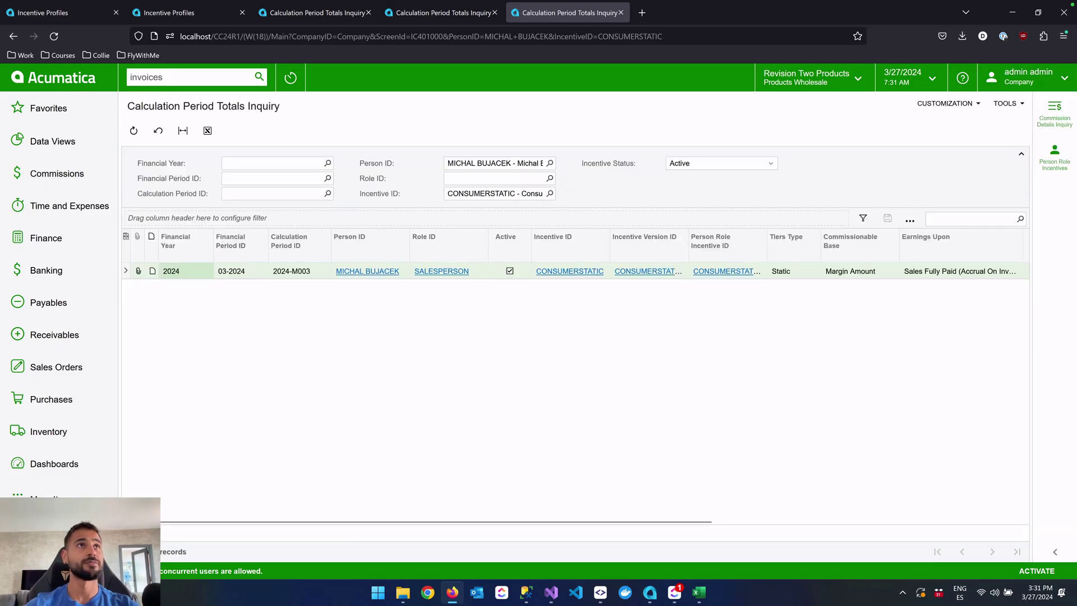
{"action": "left_click", "coordinate": [215, 188]}
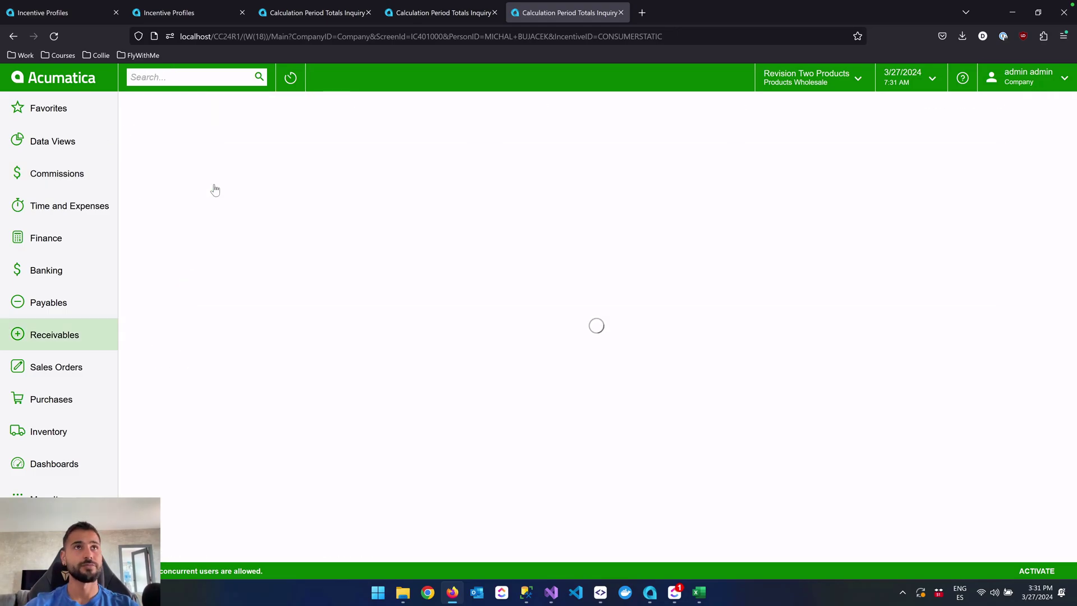
{"action": "left_click", "coordinate": [86, 185]}
{"action": "type", "text": "invoices"}
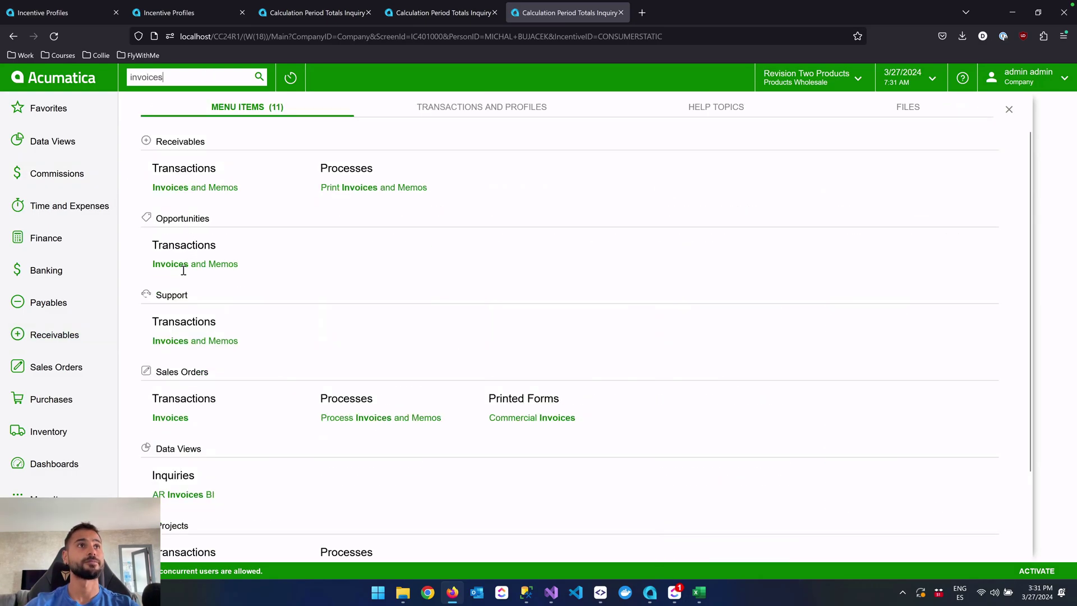
{"action": "left_click", "coordinate": [182, 418]}
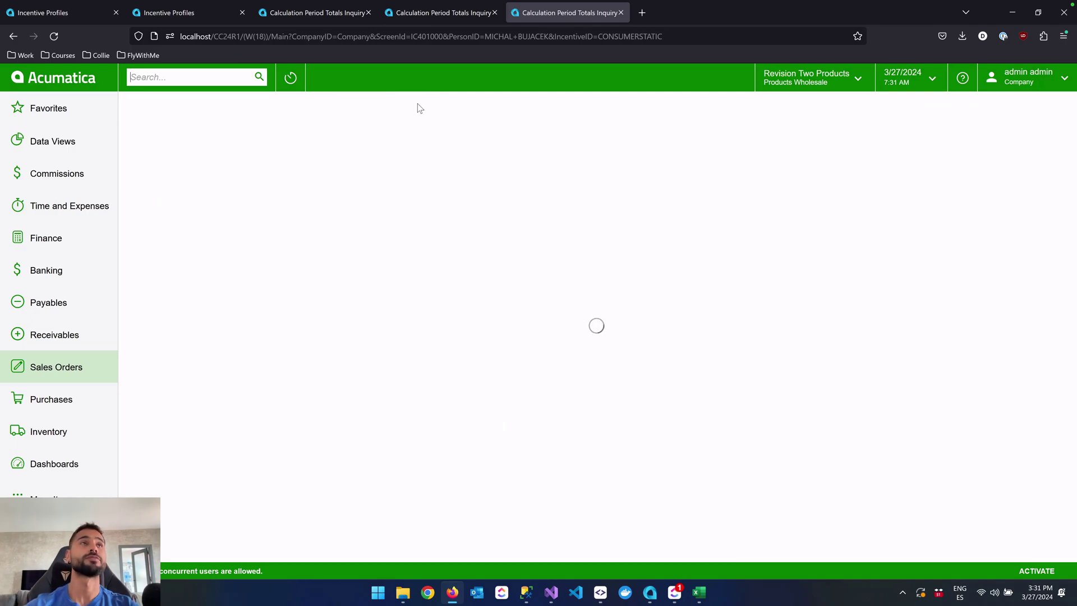
Close the two Incentive Profiles tabs and open invoice AR012047 by filtering the Invoices list for its reference number
{"action": "left_click", "coordinate": [113, 13]}
{"action": "left_click", "coordinate": [113, 14]}
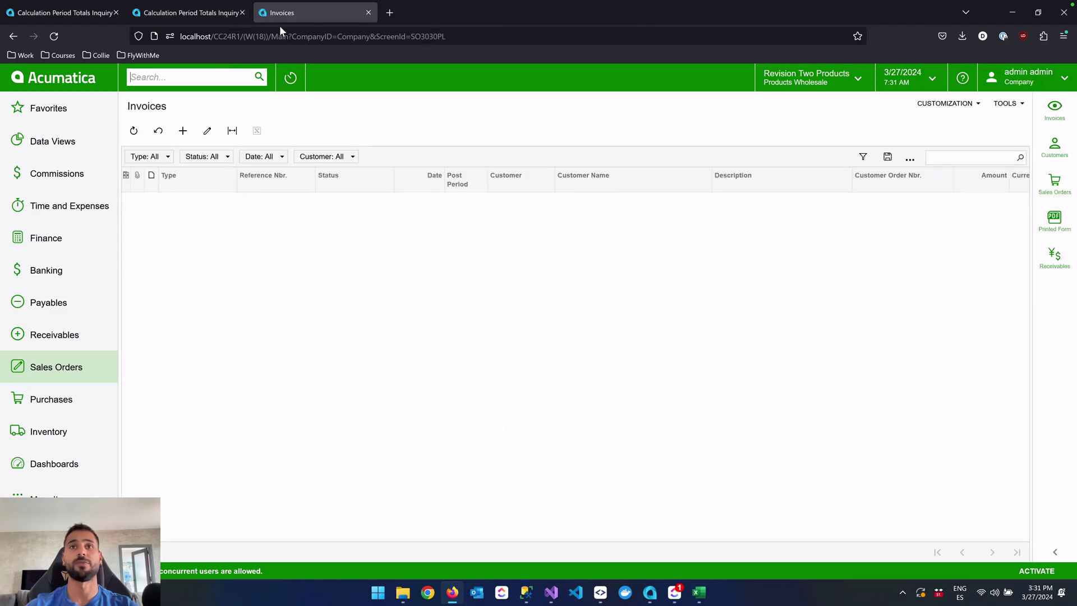
{"action": "left_click", "coordinate": [965, 157]}
{"action": "type", "text": "AR012047"}
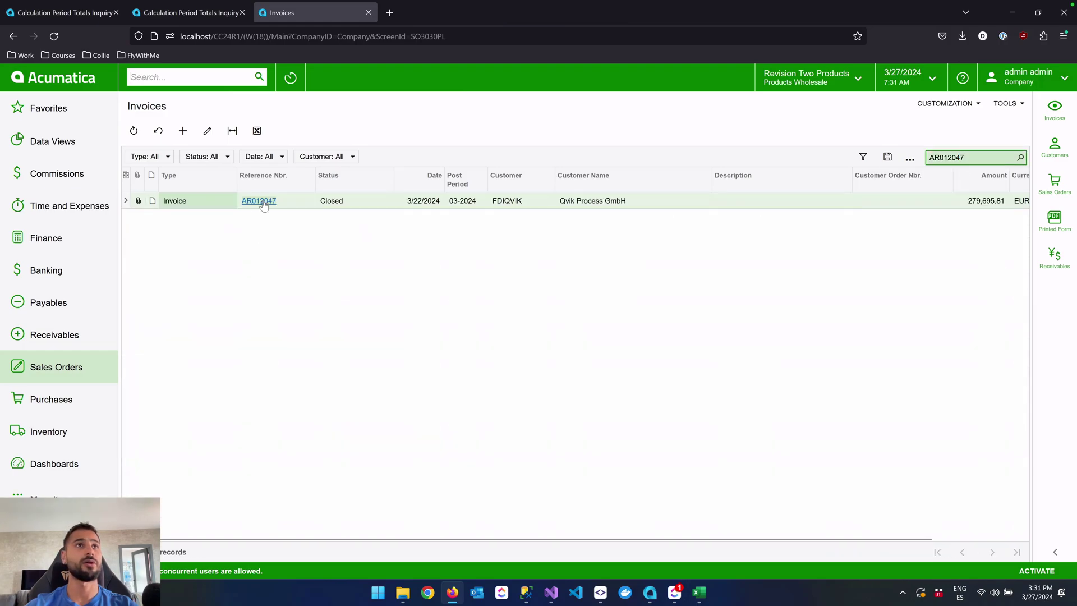
{"action": "left_click", "coordinate": [261, 201]}
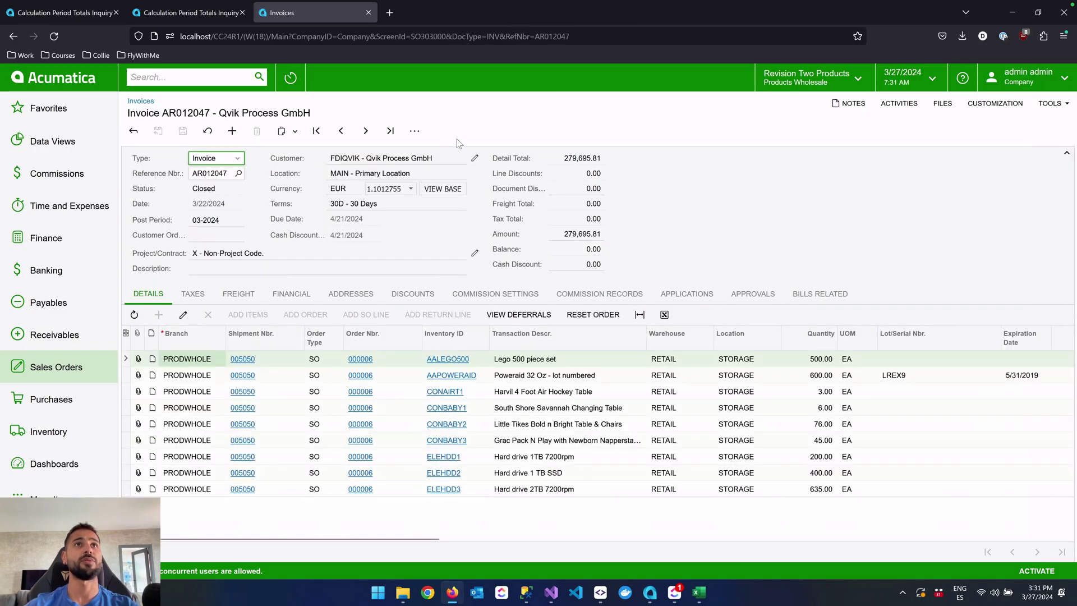
Copy invoice AR012047 and paste its contents into a new invoice
{"action": "left_click", "coordinate": [294, 132]}
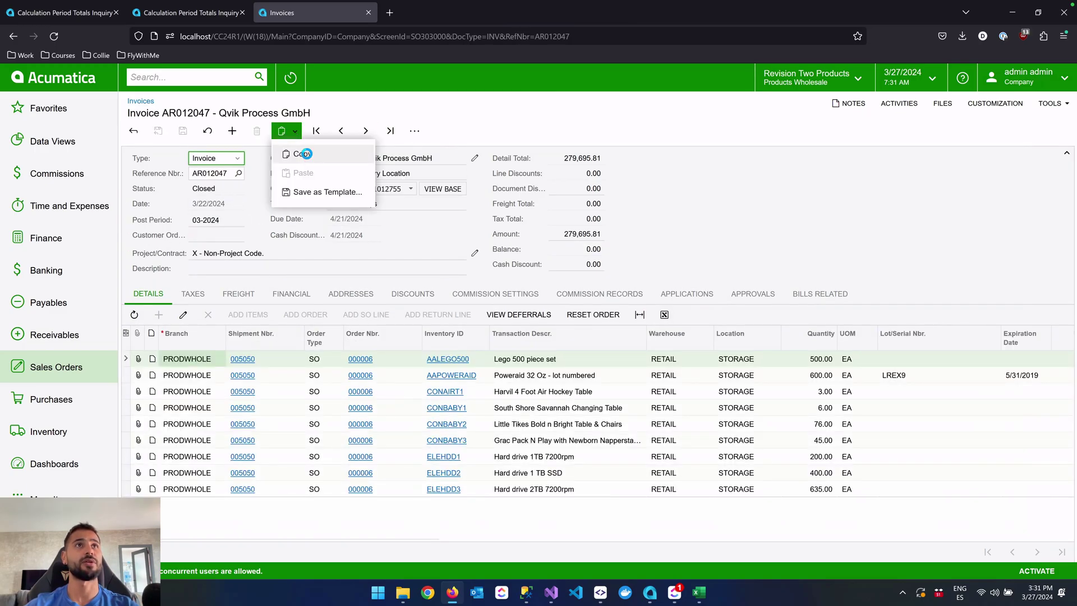
{"action": "left_click", "coordinate": [303, 154]}
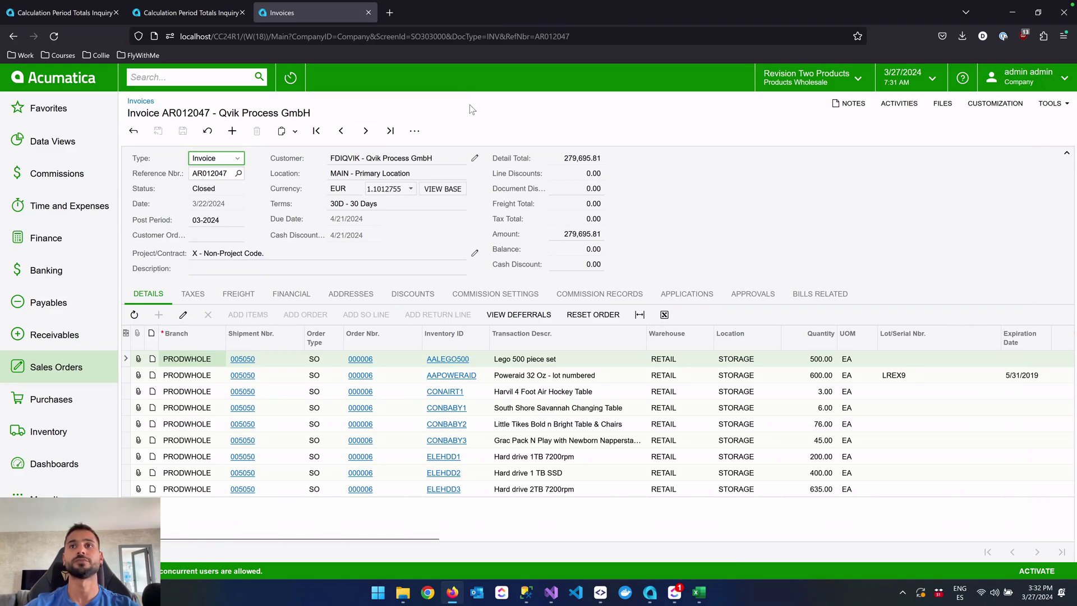
{"action": "left_click", "coordinate": [232, 132]}
{"action": "left_click", "coordinate": [294, 132]}
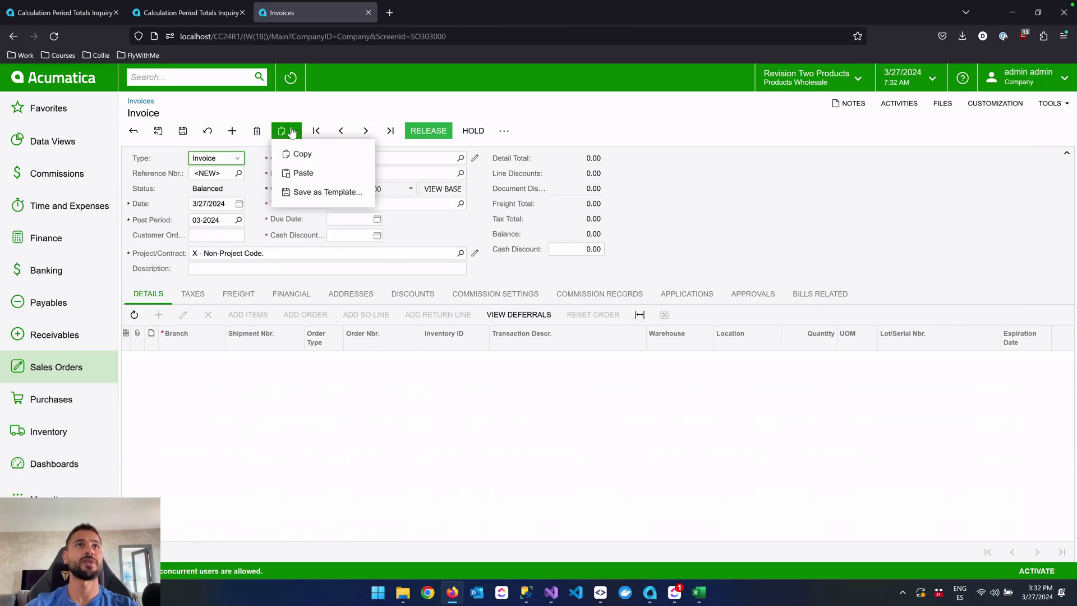
{"action": "left_click", "coordinate": [298, 173]}
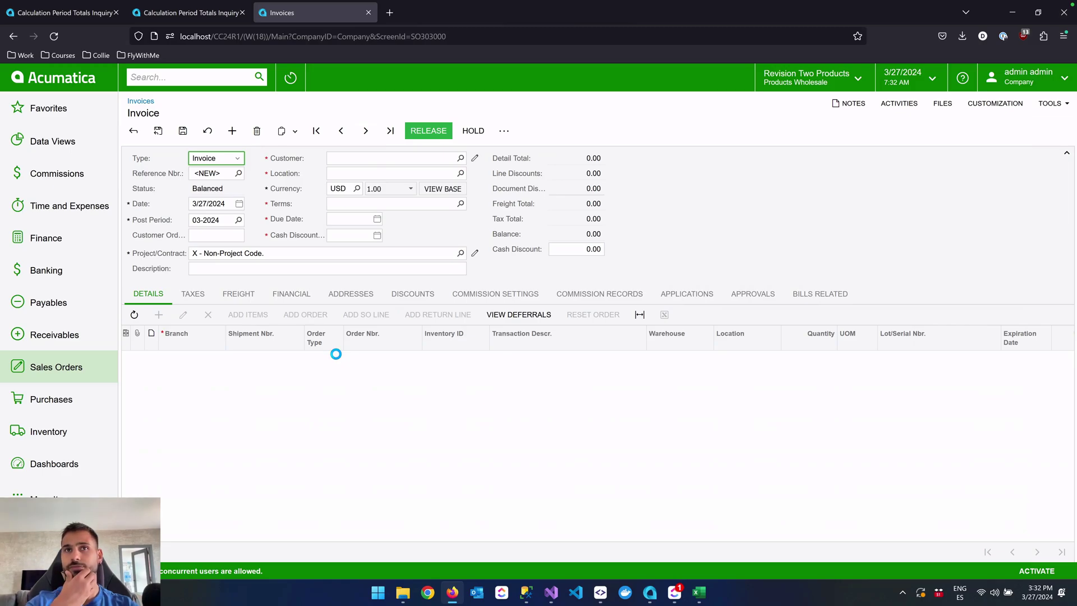
Delete the LEADACTIVATOR row and the SALESPERSON row without a person from the new invoice's commission settings
{"action": "left_click", "coordinate": [540, 297]}
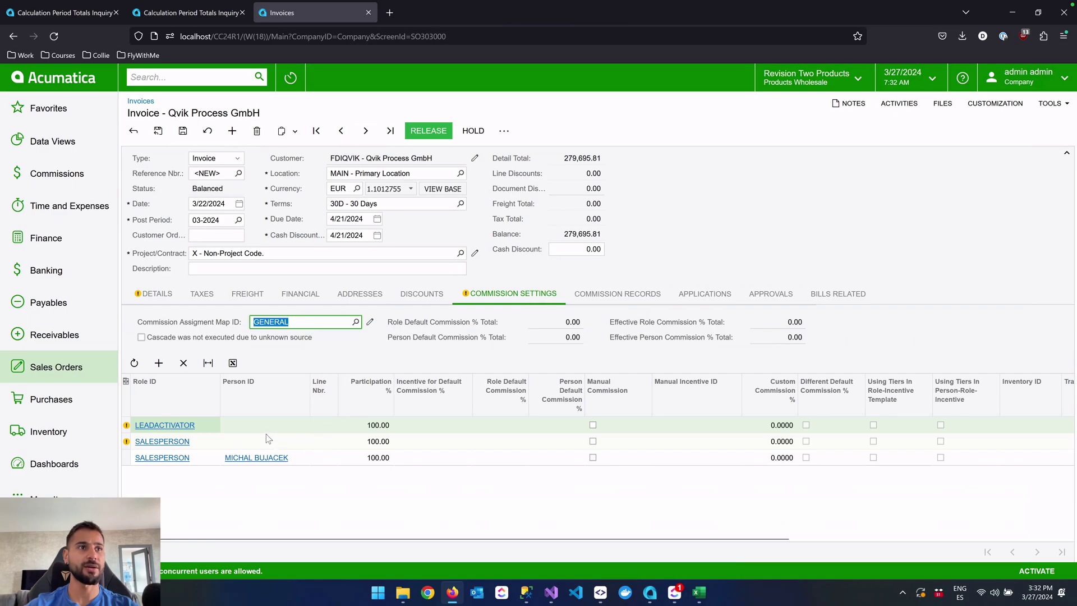
{"action": "left_click", "coordinate": [184, 363]}
{"action": "left_click", "coordinate": [183, 363]}
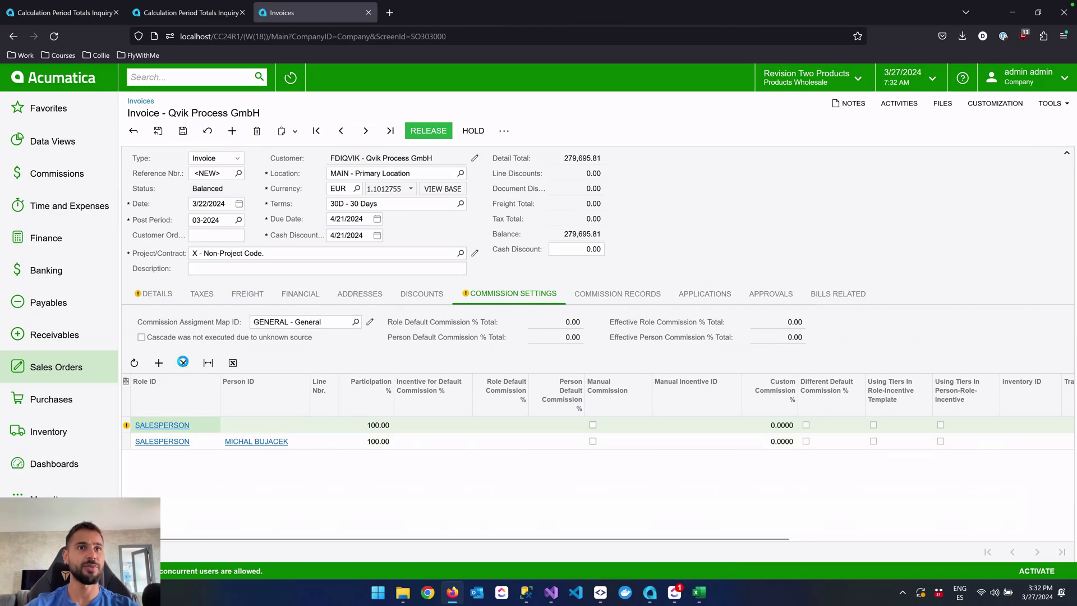
Try to save and release the new invoice, and display its detail lines
{"action": "left_click", "coordinate": [183, 131]}
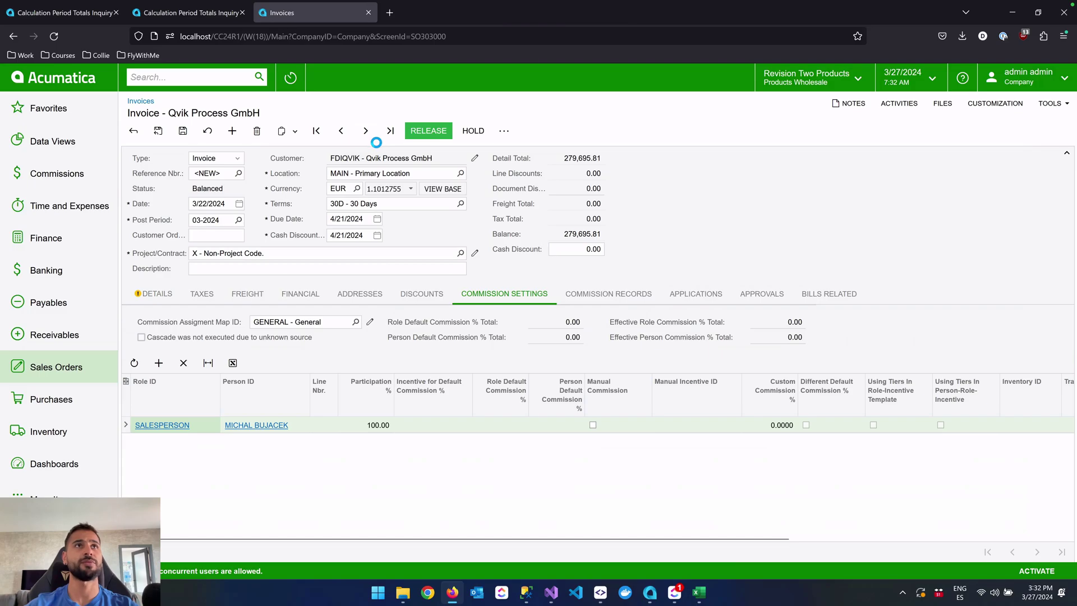
{"action": "left_click", "coordinate": [417, 132]}
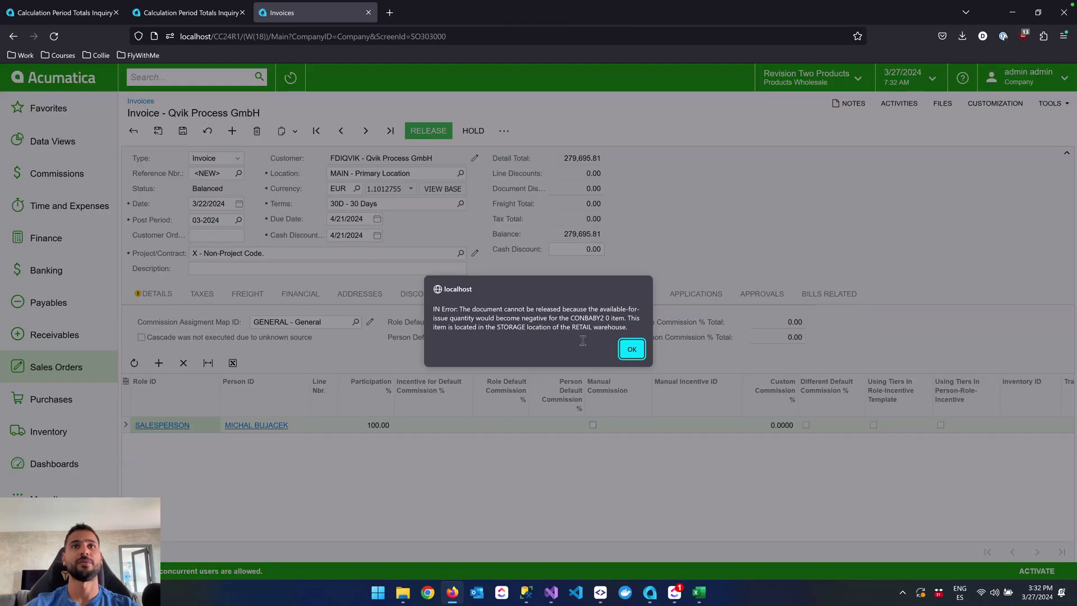
{"action": "left_click", "coordinate": [632, 350]}
{"action": "left_click", "coordinate": [155, 294]}
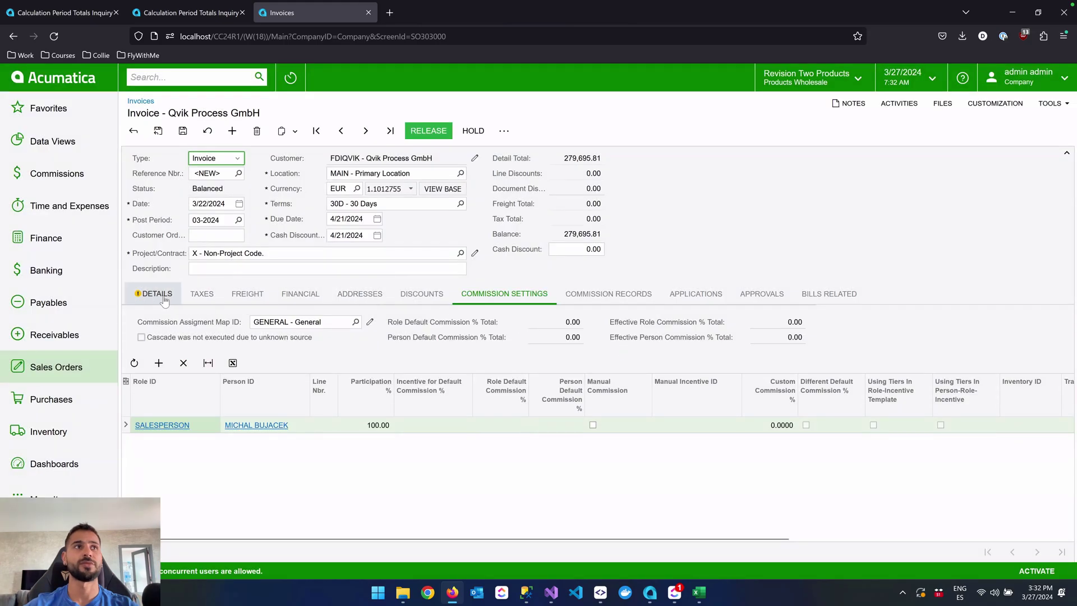
{"action": "left_click", "coordinate": [441, 137]}
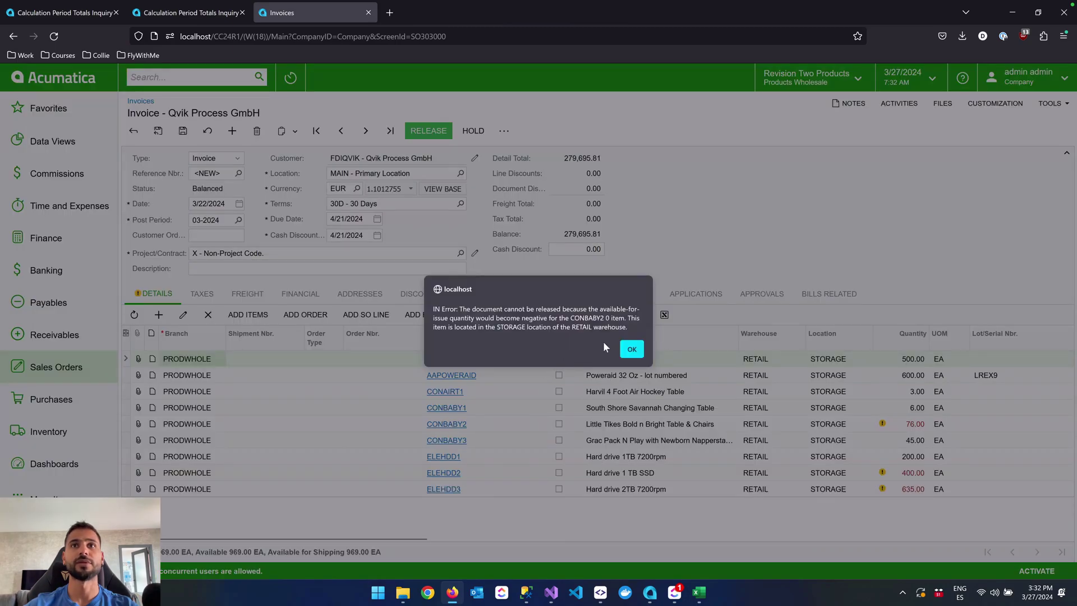
{"action": "left_click", "coordinate": [632, 351]}
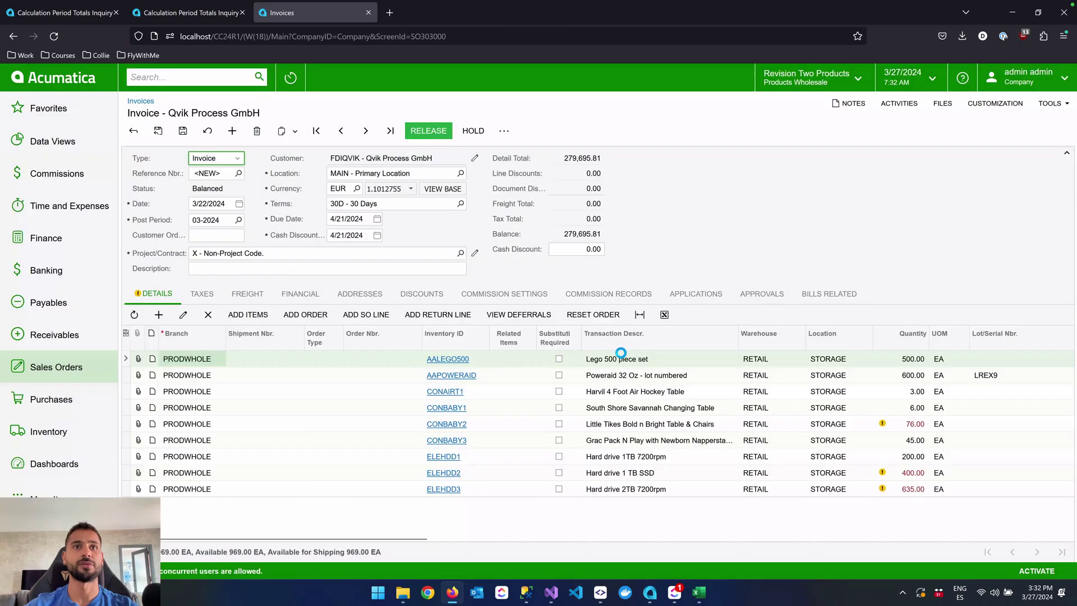
Delete the CONBABY2 line from the invoice details and try to save the invoice again
{"action": "left_click", "coordinate": [341, 421]}
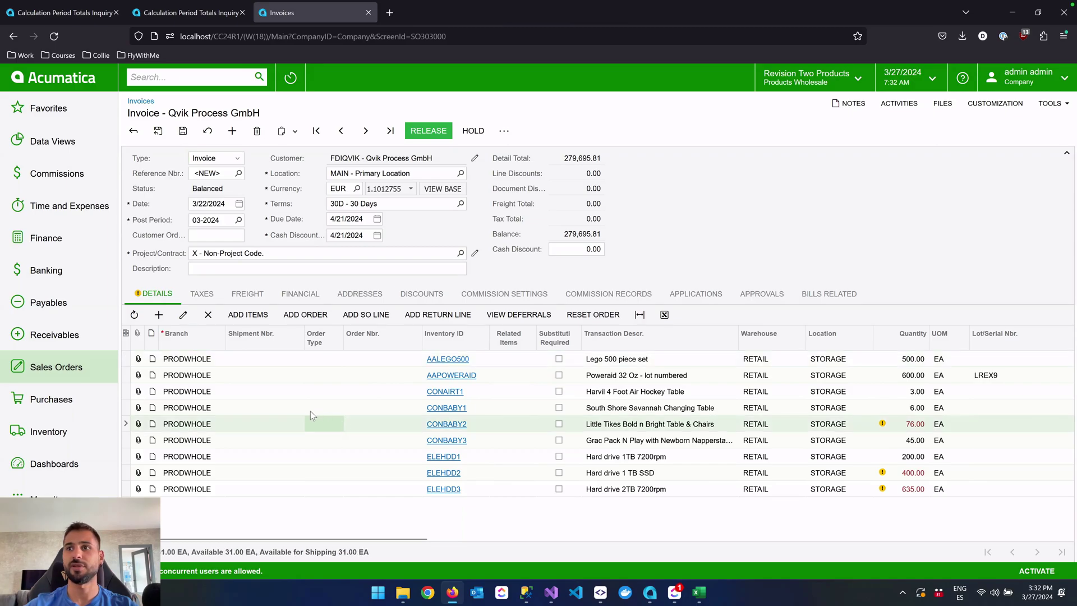
{"action": "left_click", "coordinate": [208, 315]}
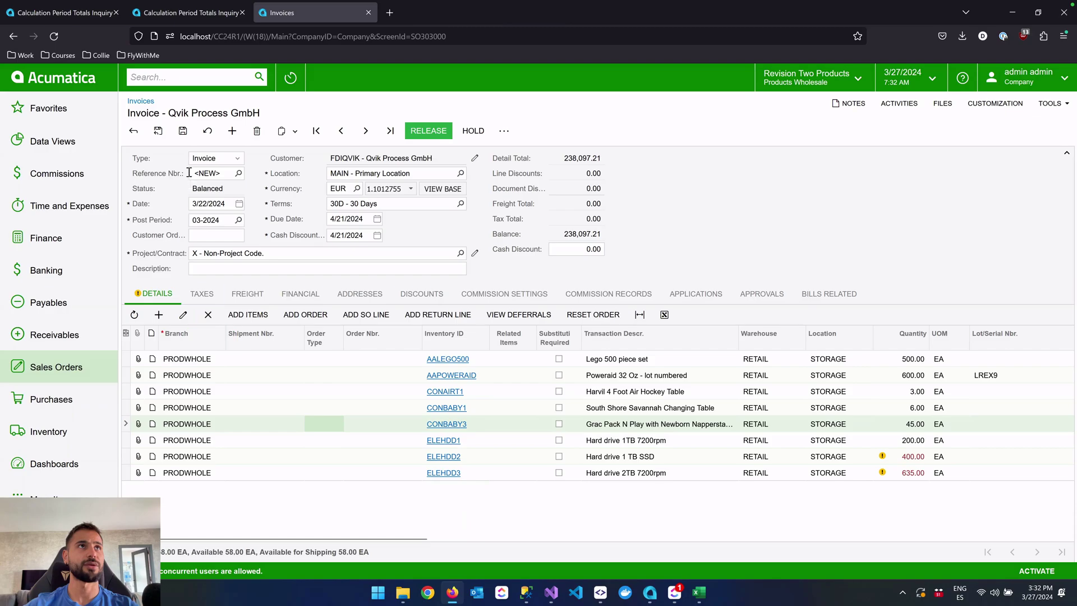
{"action": "left_click", "coordinate": [184, 132]}
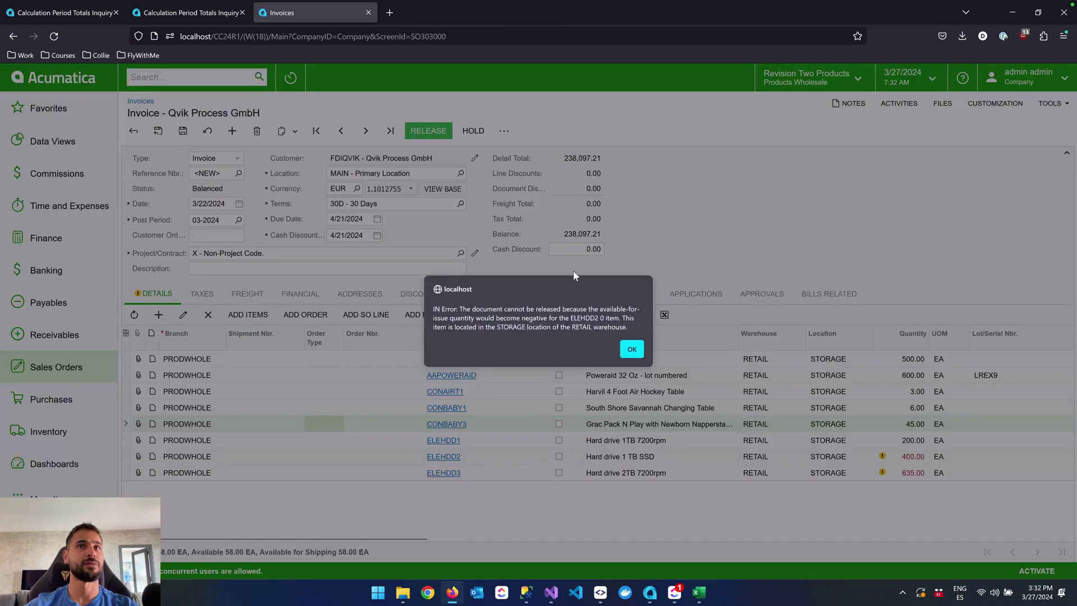
{"action": "left_click", "coordinate": [637, 354]}
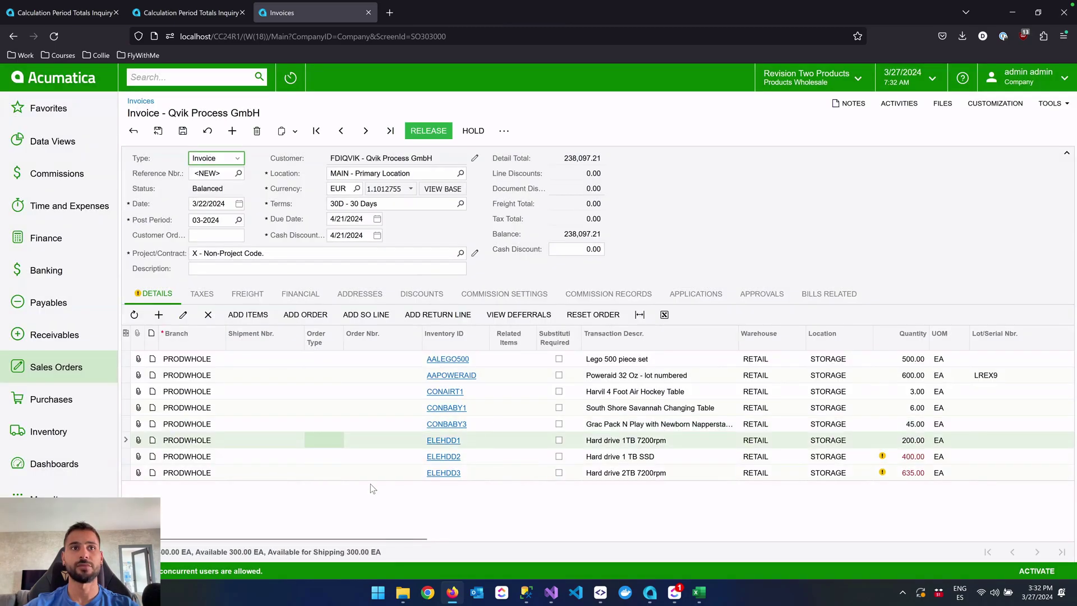
Delete the ELEHDD2 and ELEHDD3 hard drive lines from the invoice details
{"action": "left_click", "coordinate": [315, 461]}
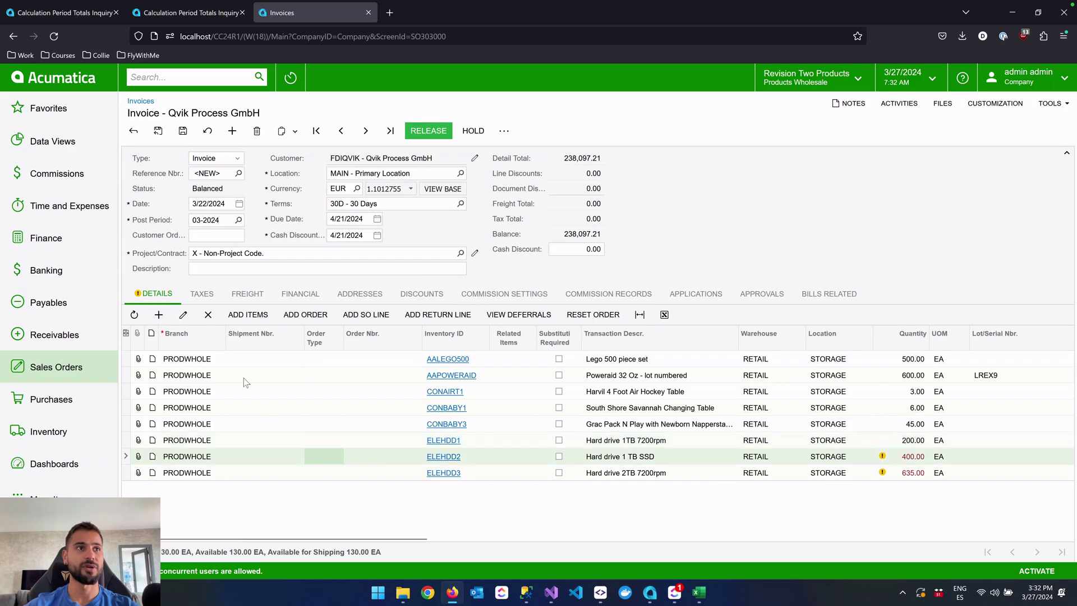
{"action": "left_click", "coordinate": [208, 315]}
{"action": "left_click", "coordinate": [211, 314]}
Save and release the new Qvik Process GmbH invoice, returning to it after a brief look at the CONSUMERSTACKED period totals
{"action": "left_click", "coordinate": [184, 139]}
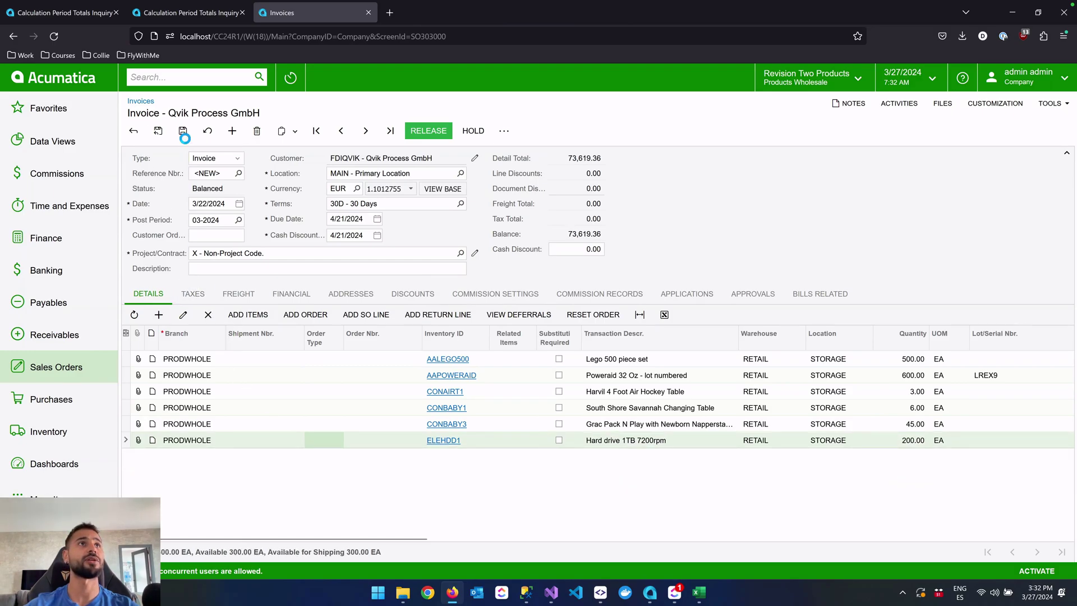
{"action": "left_click", "coordinate": [427, 133]}
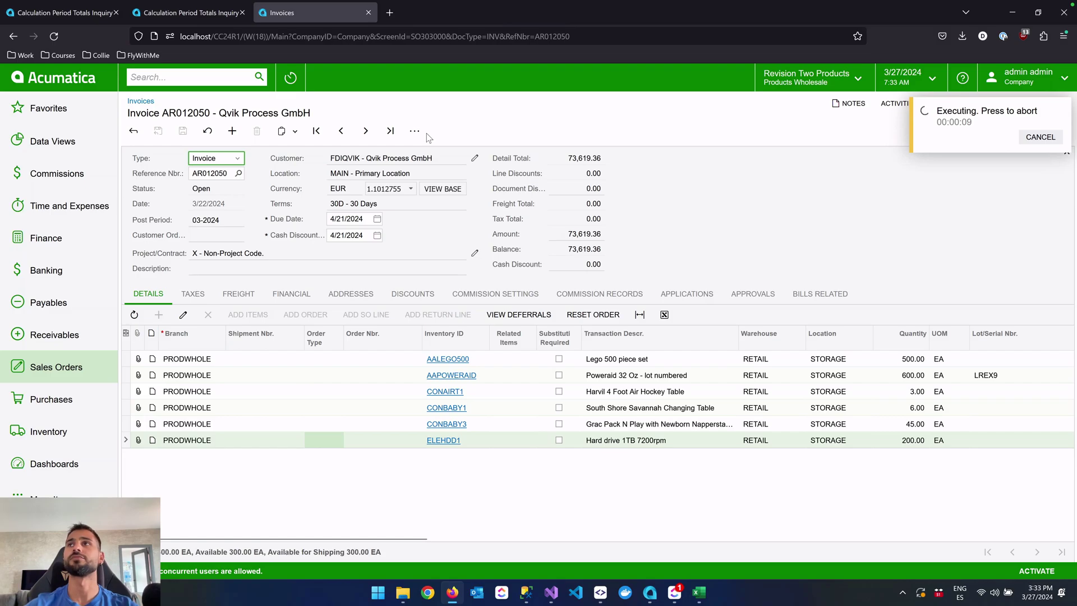
{"action": "left_click", "coordinate": [96, 14]}
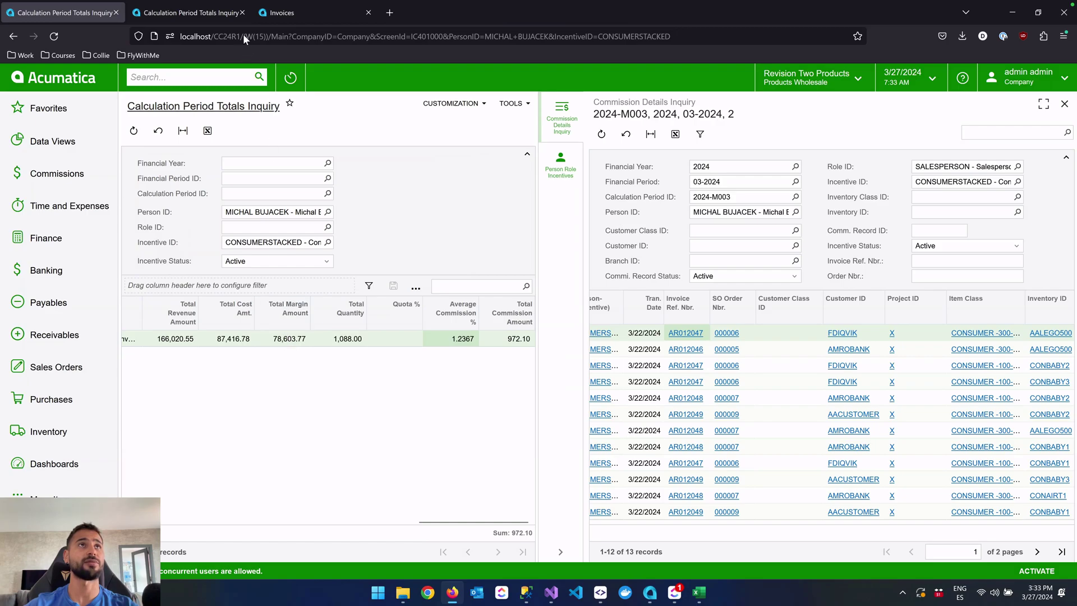
{"action": "left_click", "coordinate": [273, 21]}
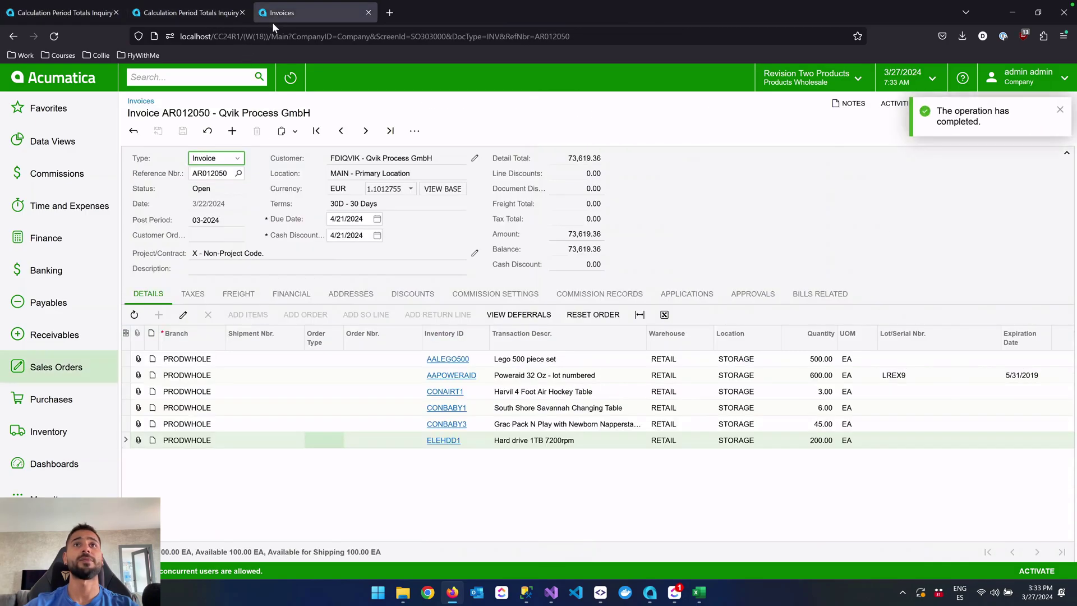
Dismiss the release notification and open the Calculate Commissions screen from the Commissions workspace
{"action": "left_click", "coordinate": [1060, 111]}
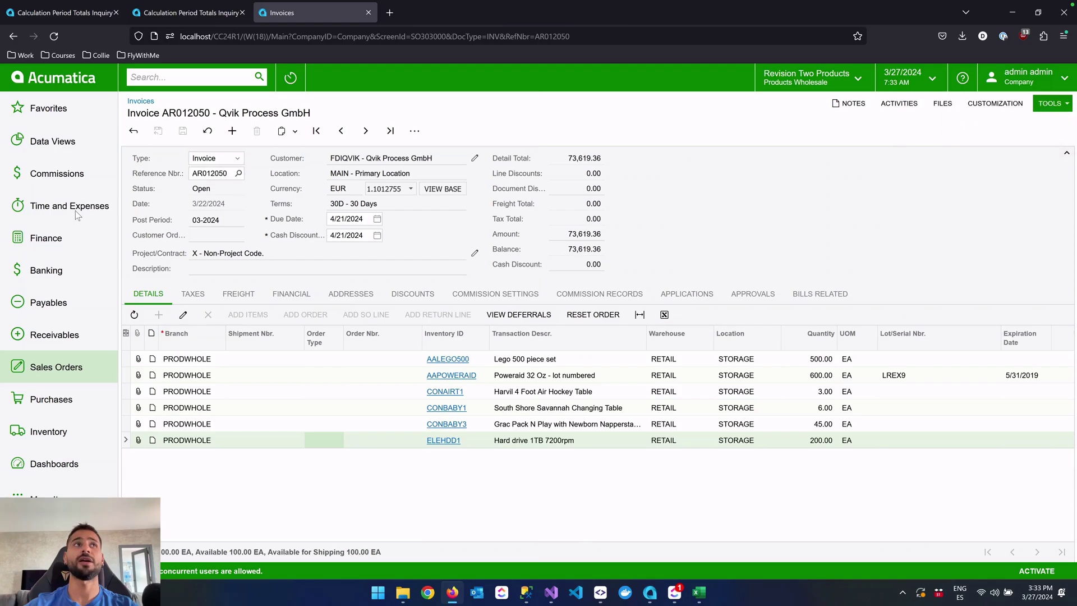
{"action": "left_click", "coordinate": [42, 177]}
{"action": "left_click", "coordinate": [355, 152]}
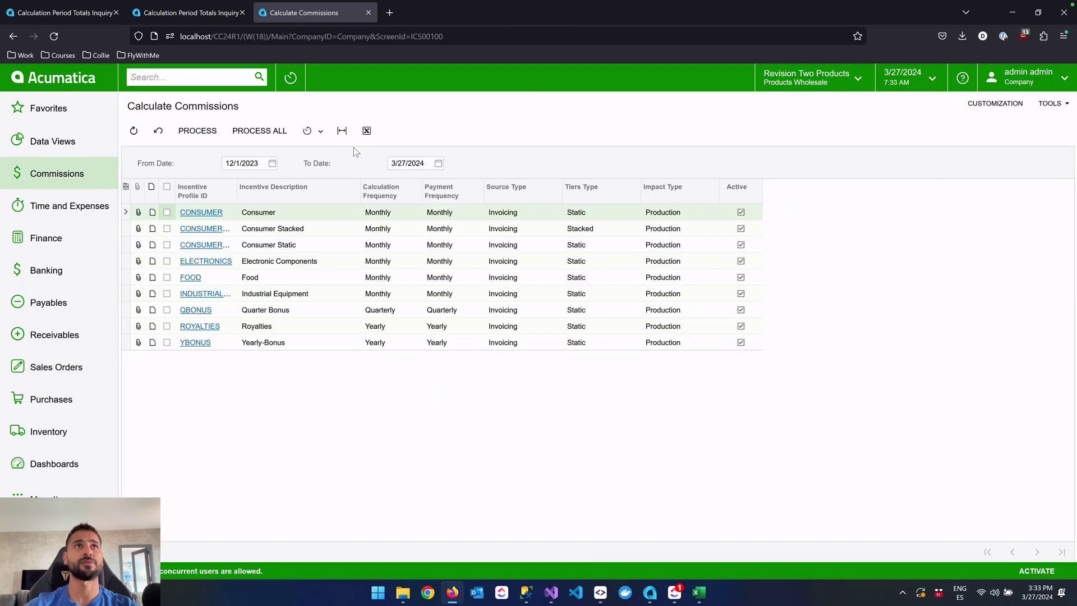
Calculate commissions for all incentive profiles from 12/1/2023 to 3/27/2024 and refresh the CONSUMERSTACKED period totals with the side pane collapsed
{"action": "left_click", "coordinate": [278, 135]}
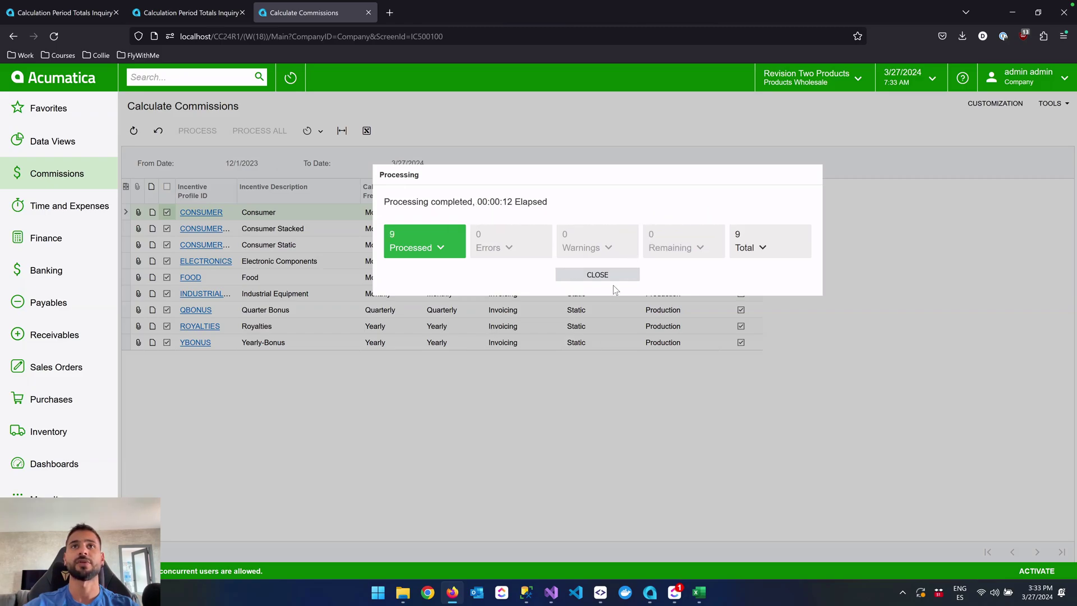
{"action": "left_click", "coordinate": [598, 275]}
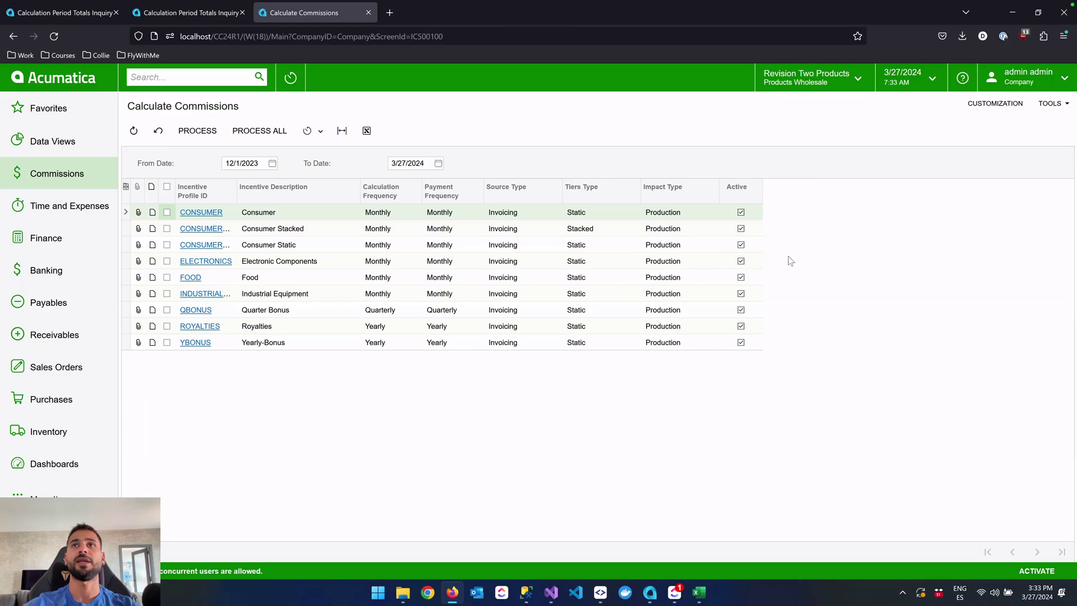
{"action": "left_click", "coordinate": [79, 12]}
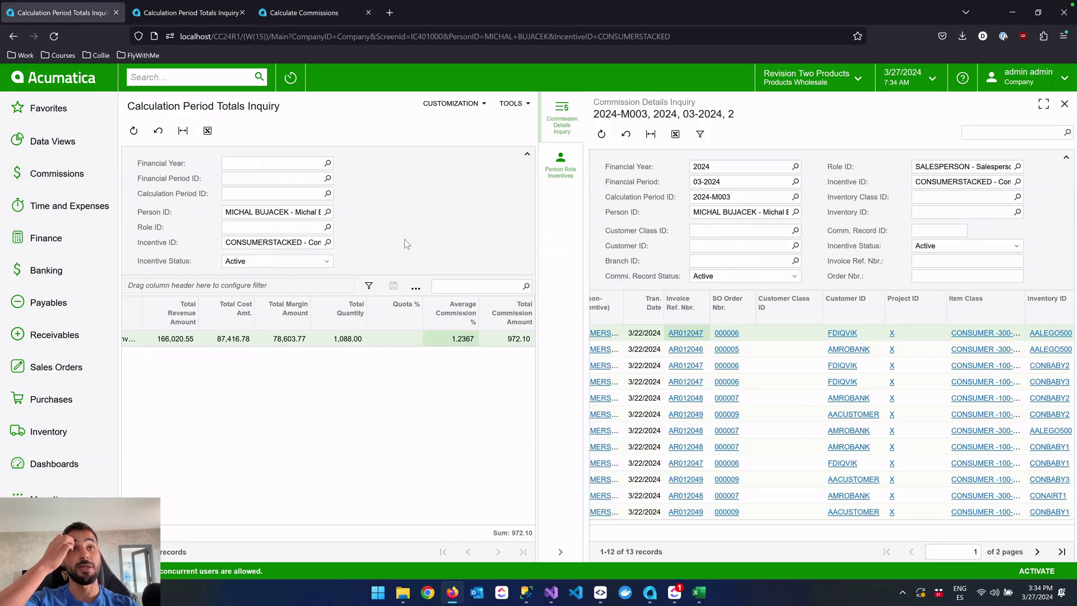
{"action": "left_click", "coordinate": [562, 553]}
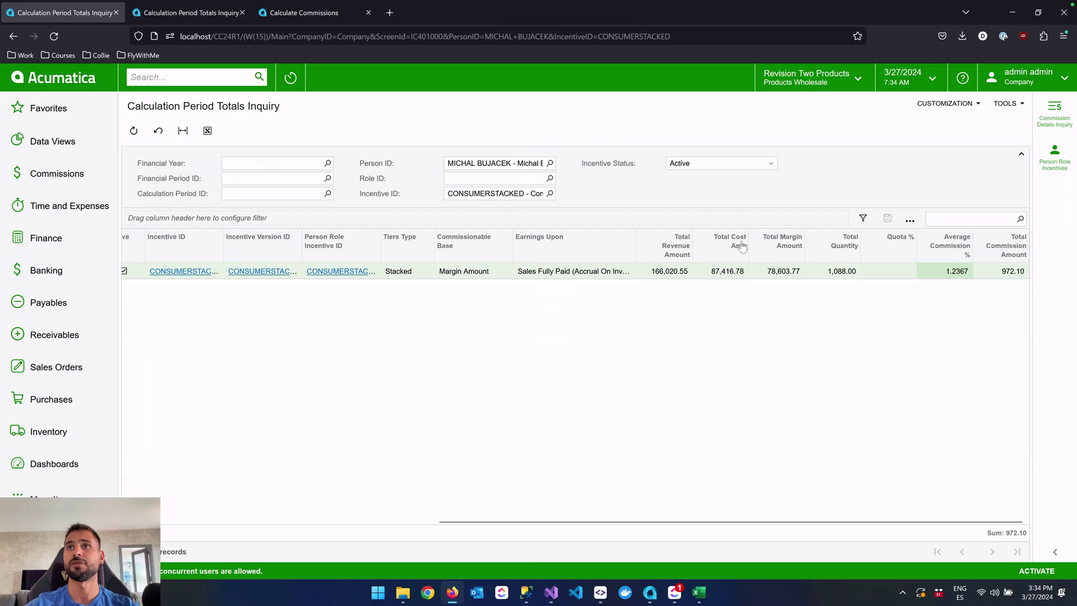
{"action": "left_click", "coordinate": [136, 134]}
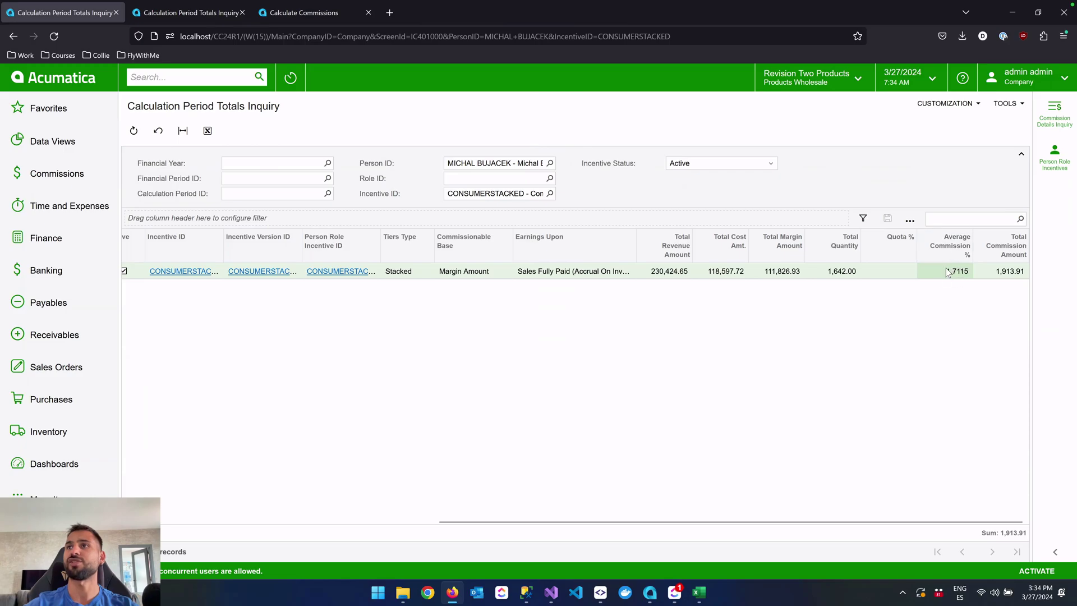
Show the salesperson's CONSUMERSTACKED tier thresholds beside the total margin, average commission percentage and total commission amount
{"action": "left_click", "coordinate": [1054, 157]}
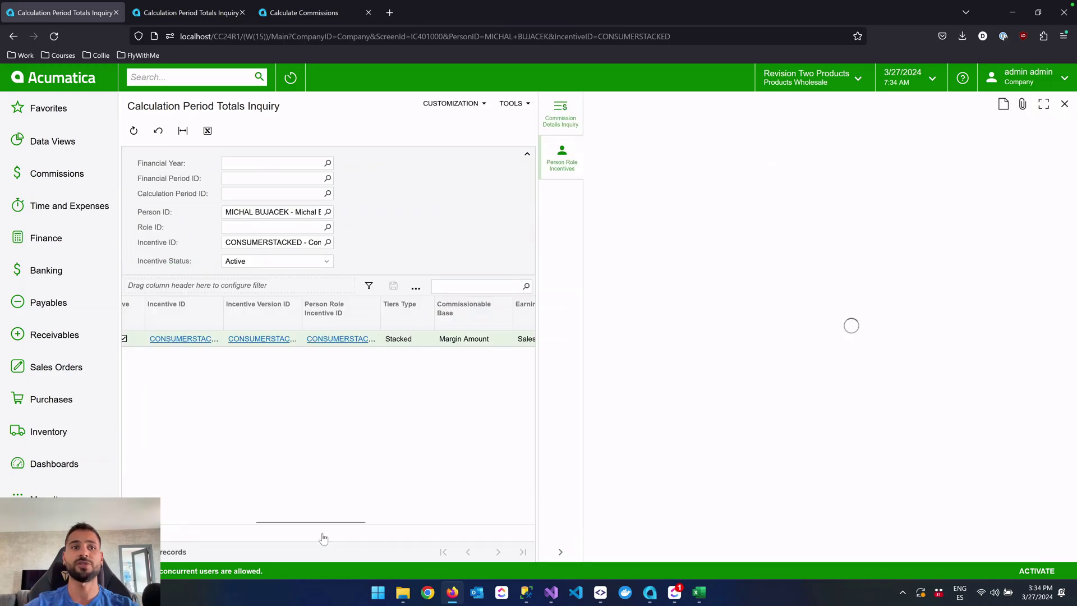
{"action": "left_click_drag", "start_coordinate": [311, 522], "coordinate": [474, 522]}
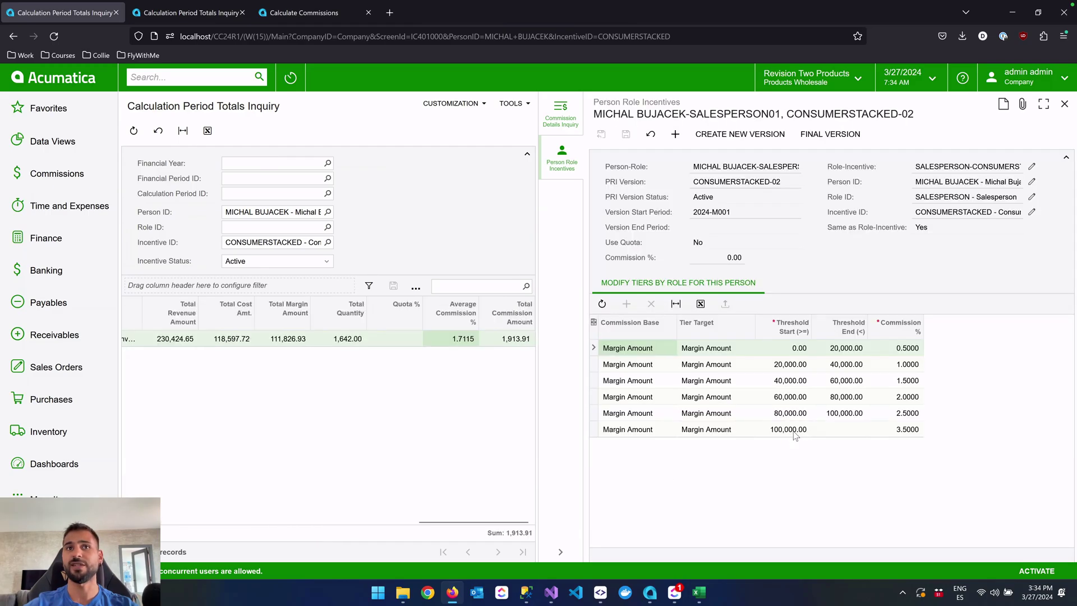
Examine the commission percentage and commission amount of every CONSUMERSTACKED commission detail record across both pages
{"action": "left_click", "coordinate": [563, 122]}
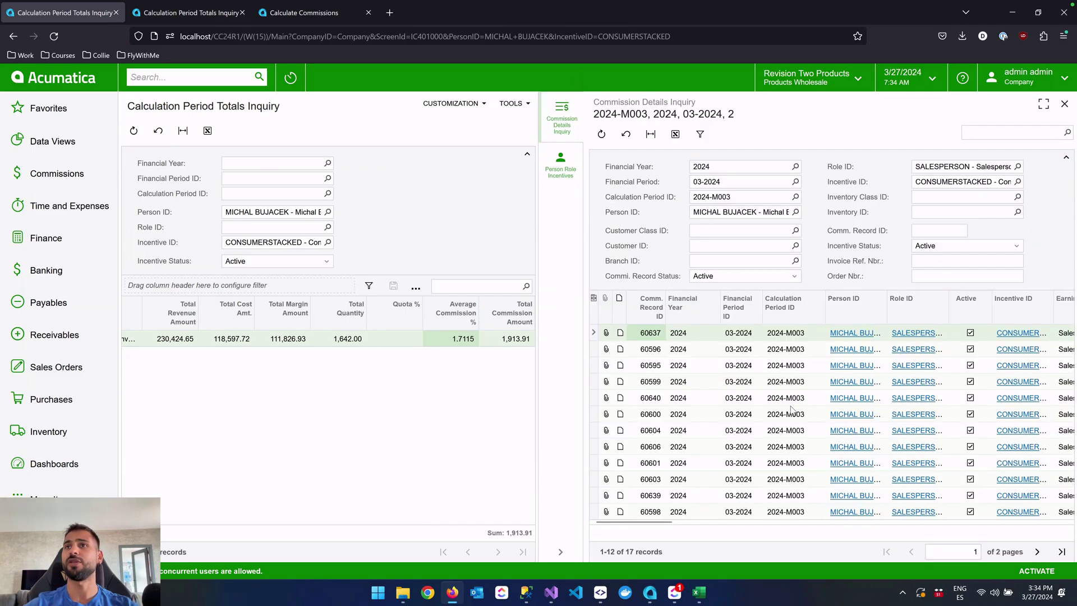
{"action": "scroll", "coordinate": [792, 409], "scroll_direction": "right", "scroll_amount": 10}
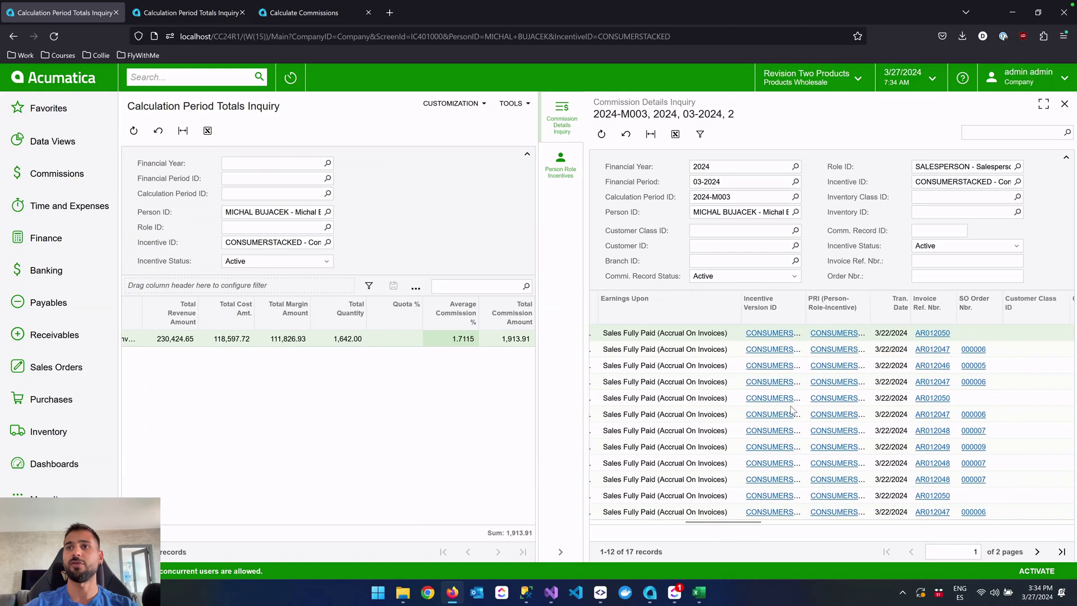
{"action": "scroll", "coordinate": [791, 408], "scroll_direction": "right", "scroll_amount": 10}
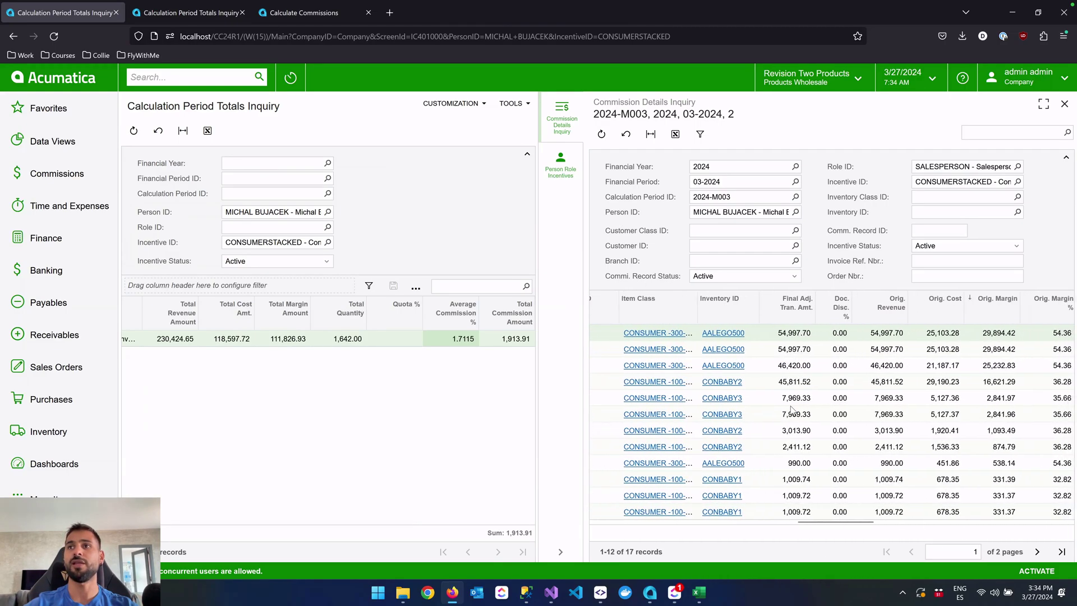
{"action": "scroll", "coordinate": [790, 406], "scroll_direction": "right", "scroll_amount": 8}
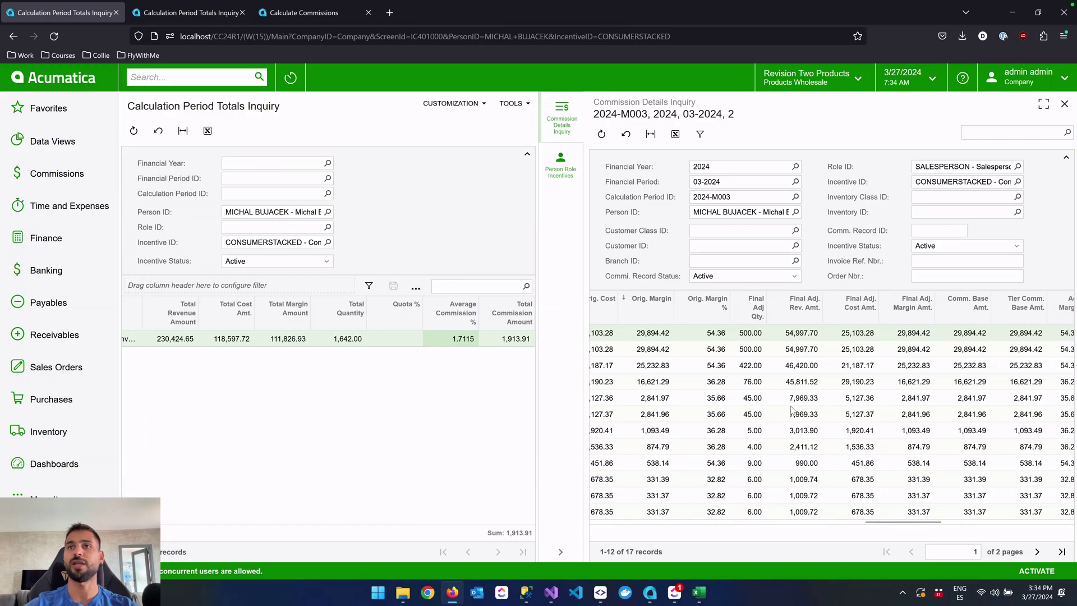
{"action": "scroll", "coordinate": [790, 411], "scroll_direction": "right", "scroll_amount": 1}
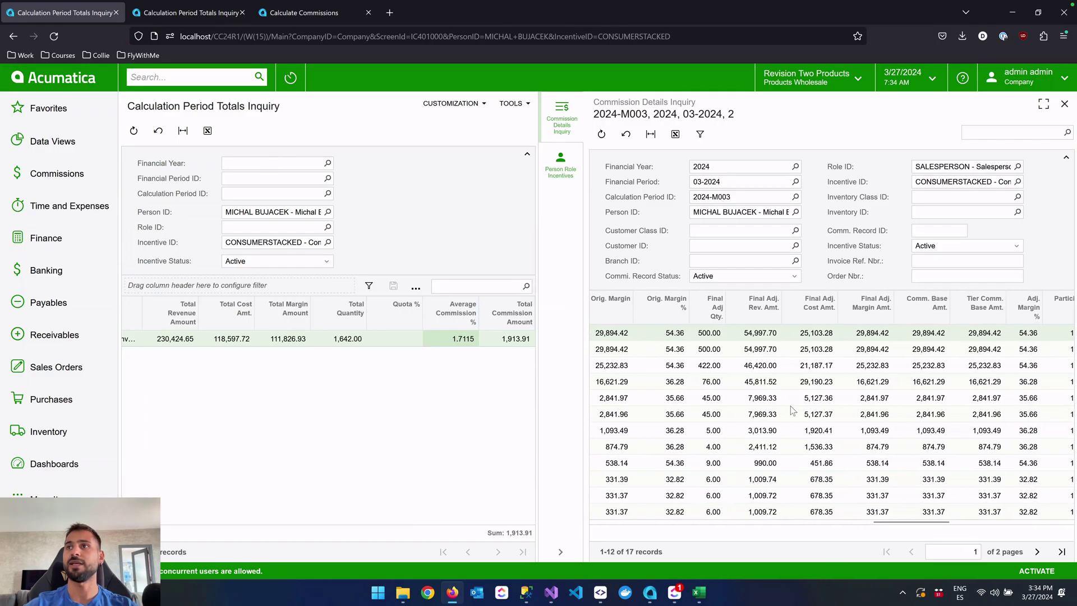
{"action": "scroll", "coordinate": [790, 406], "scroll_direction": "right", "scroll_amount": 5}
{"action": "scroll", "coordinate": [791, 410], "scroll_direction": "right", "scroll_amount": 2}
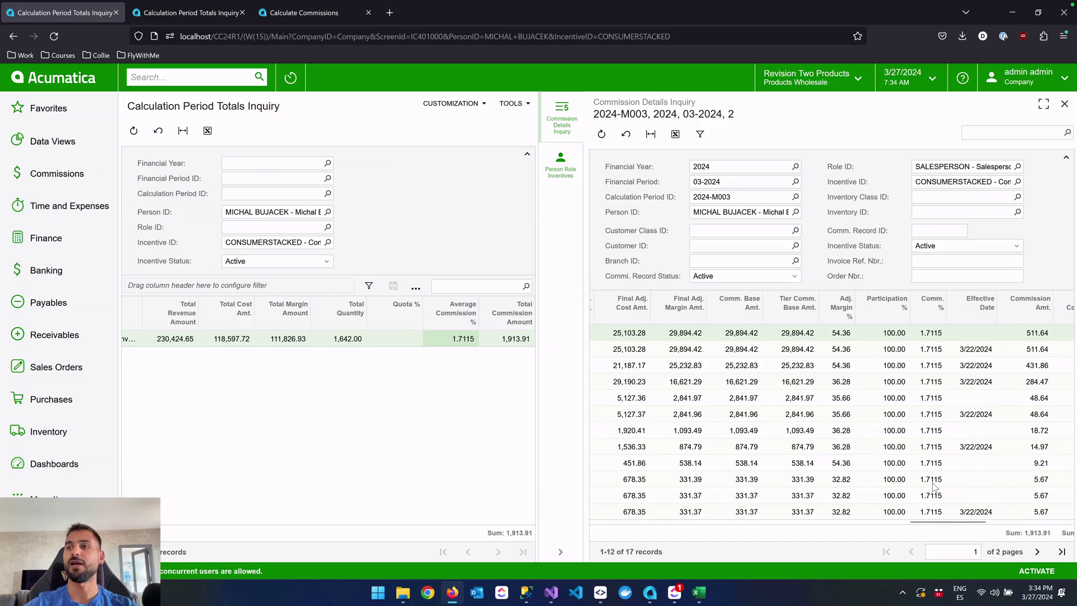
{"action": "left_click", "coordinate": [1038, 551]}
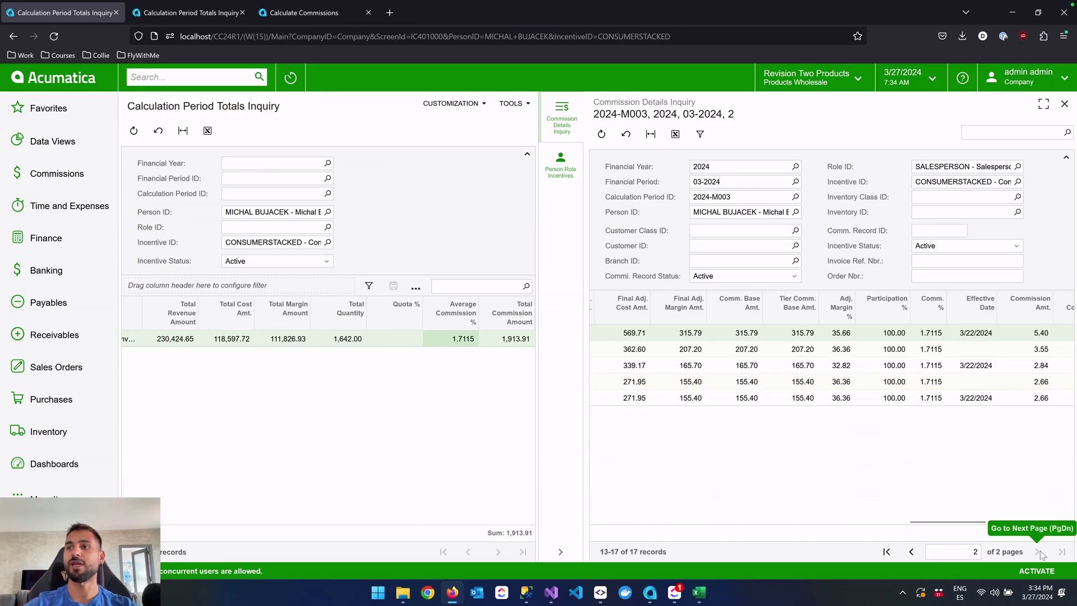
{"action": "left_click", "coordinate": [913, 551]}
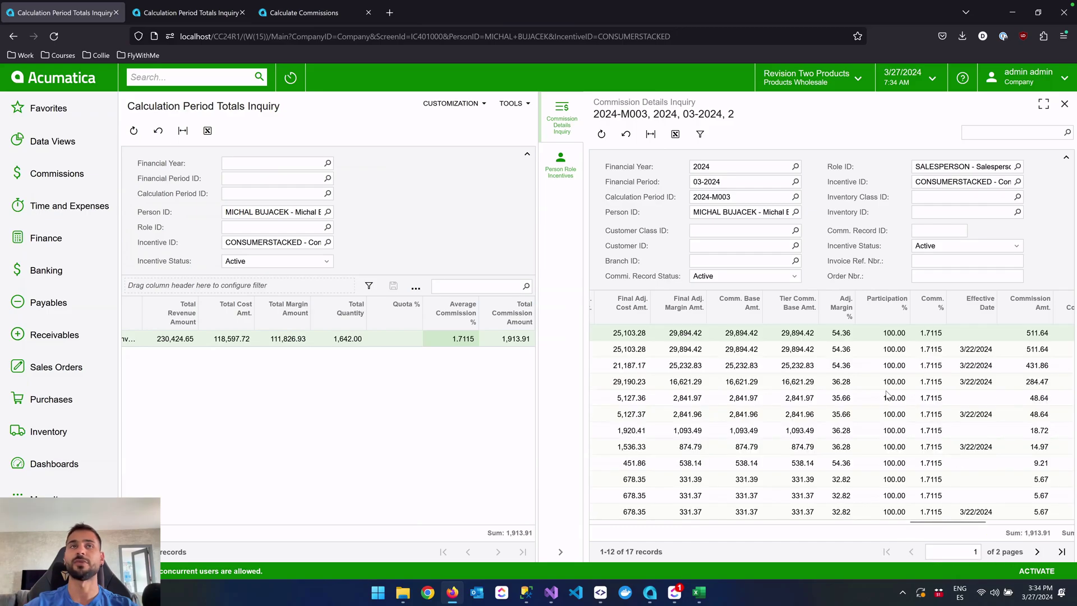
Compare the CONSUMERSTATIC period totals with the highest tier in the salesperson's role incentives
{"action": "left_click", "coordinate": [201, 15]}
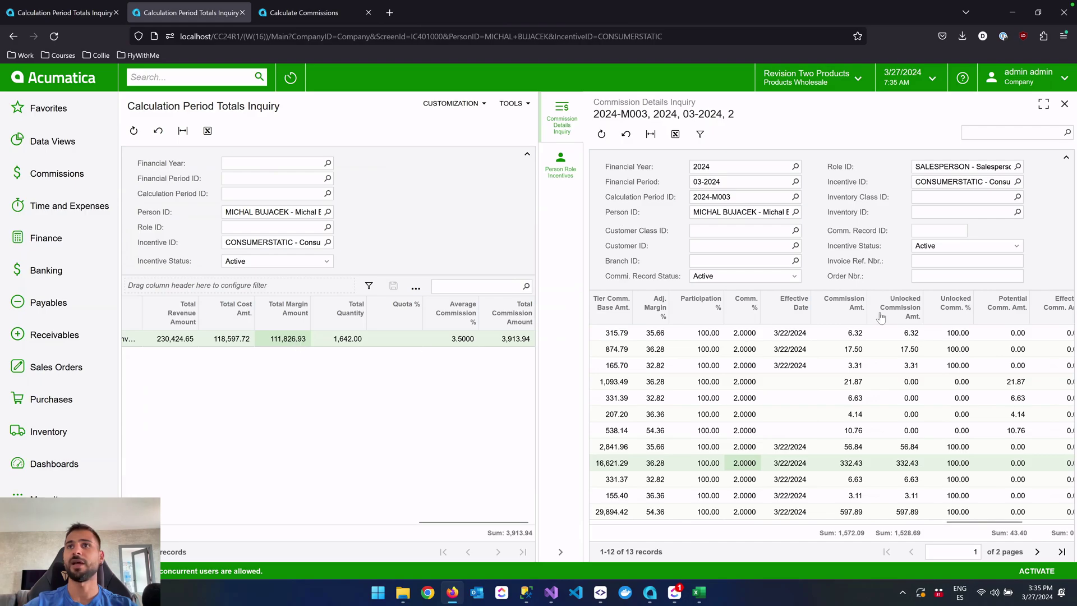
{"action": "left_click", "coordinate": [560, 162]}
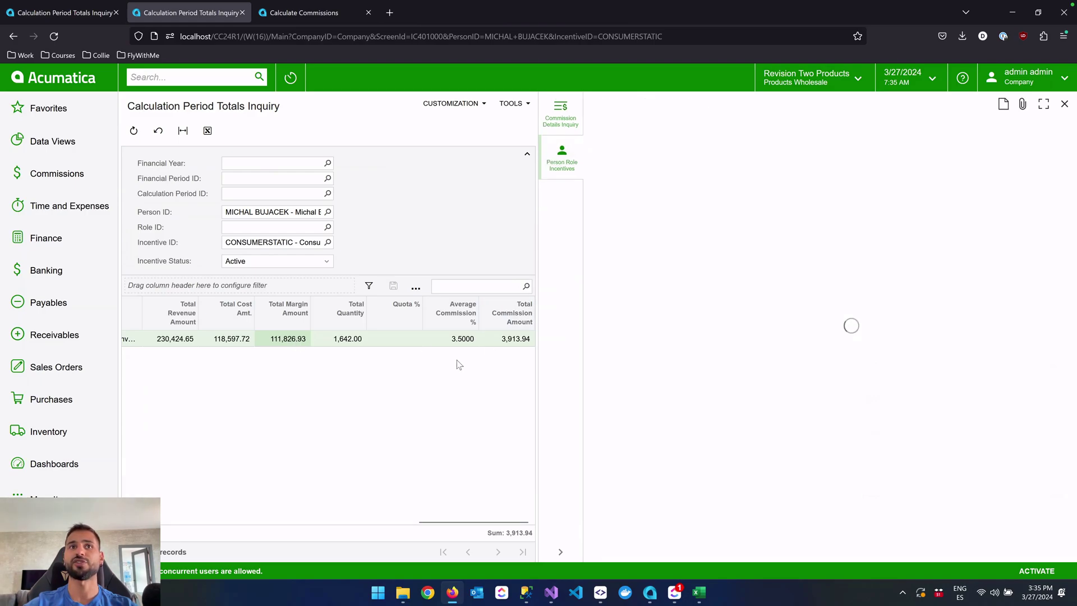
{"action": "left_click", "coordinate": [914, 431]}
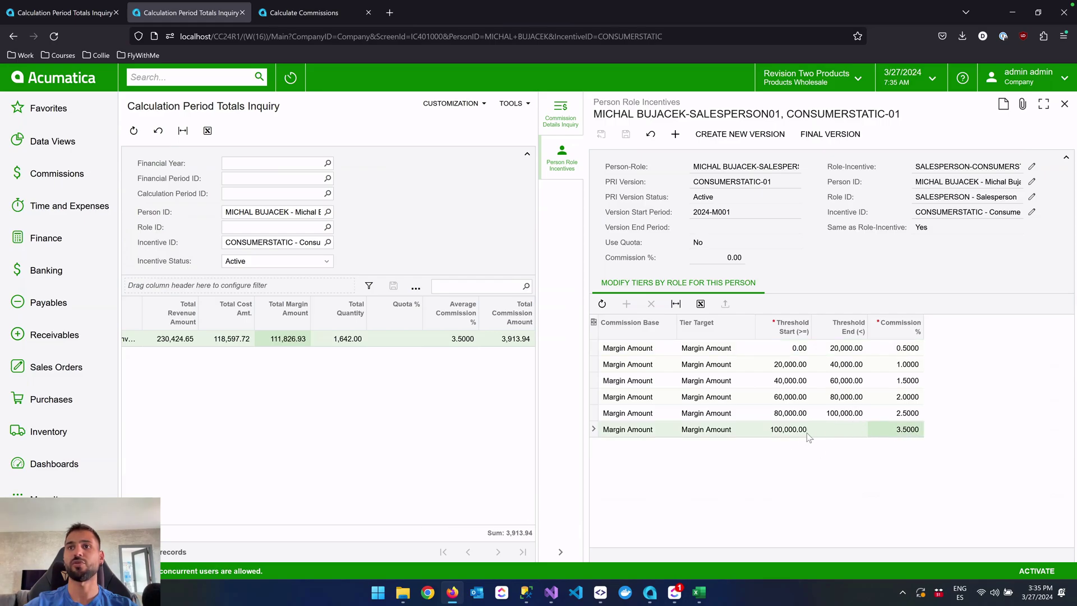
Examine the commission percentages and the unlocked and potential commission amounts in the CONSUMERSTATIC commission details
{"action": "left_click", "coordinate": [564, 124]}
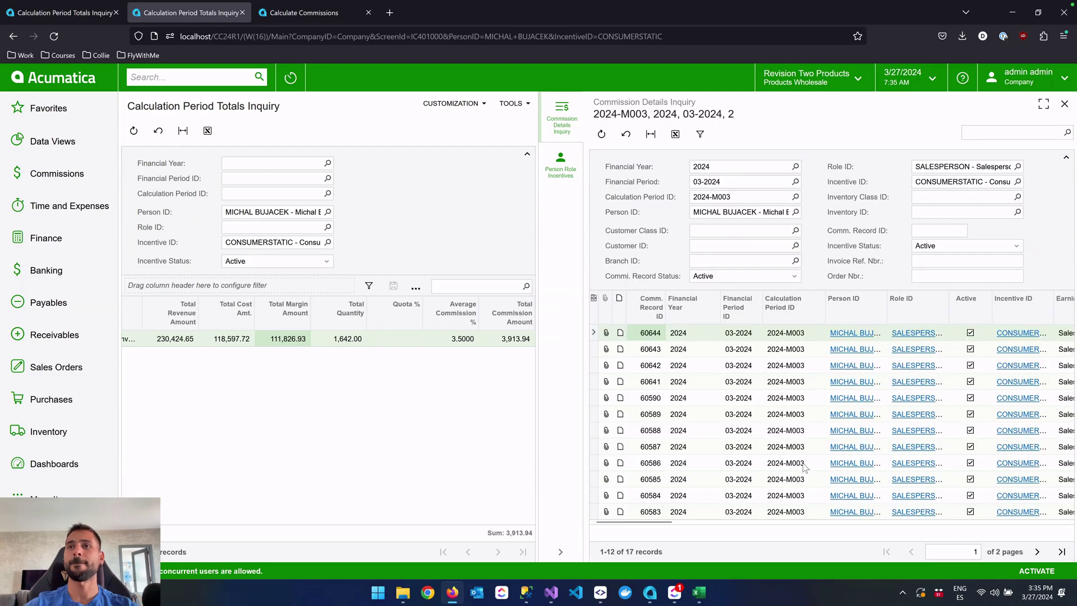
{"action": "scroll", "coordinate": [804, 466], "scroll_direction": "right", "scroll_amount": 10}
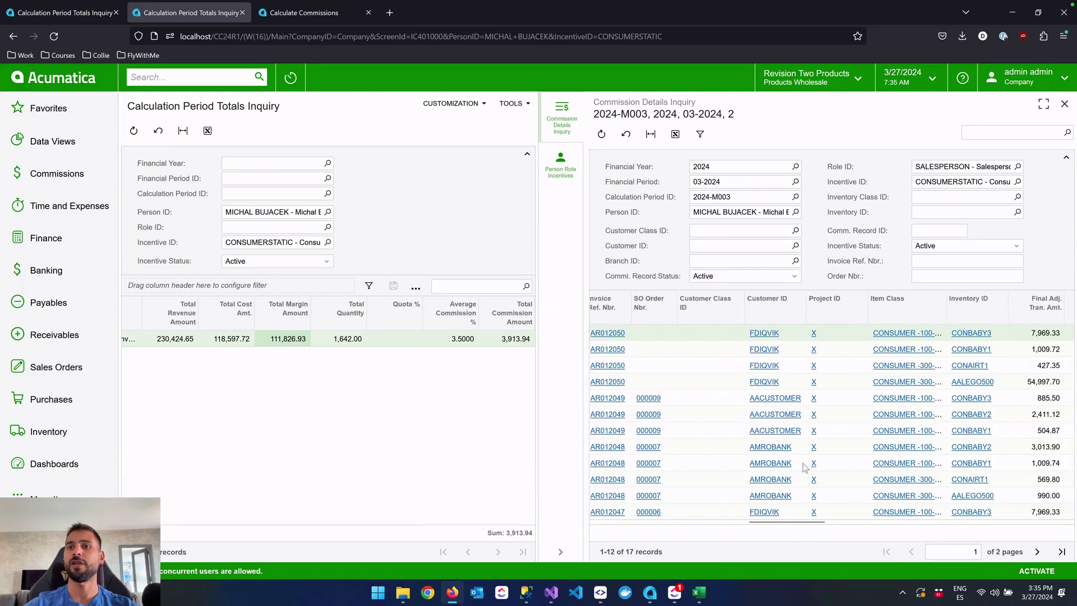
{"action": "scroll", "coordinate": [805, 466], "scroll_direction": "right", "scroll_amount": 10}
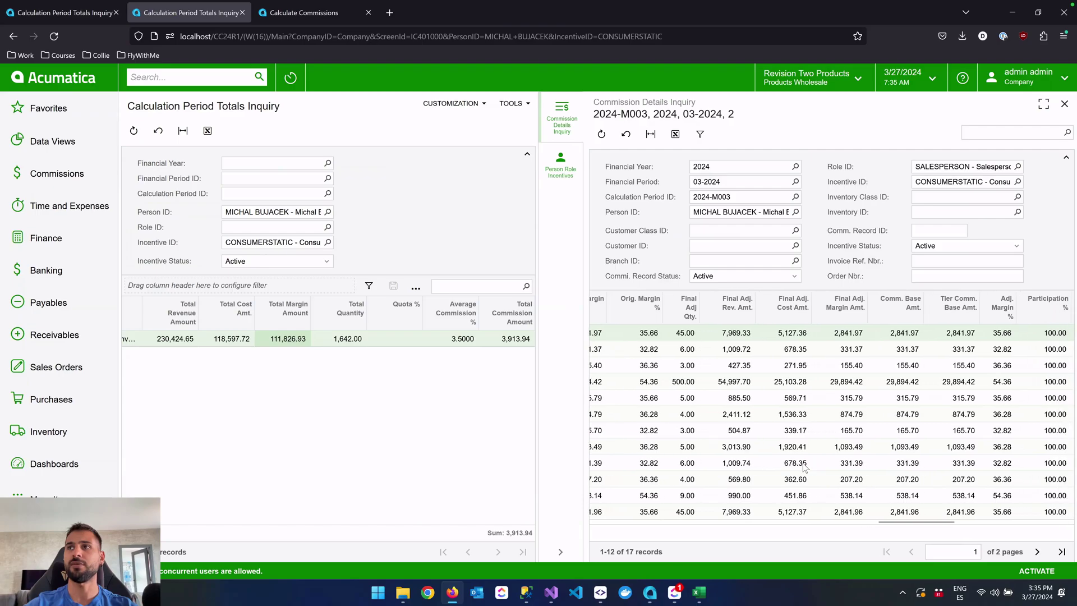
{"action": "scroll", "coordinate": [805, 467], "scroll_direction": "right", "scroll_amount": 5}
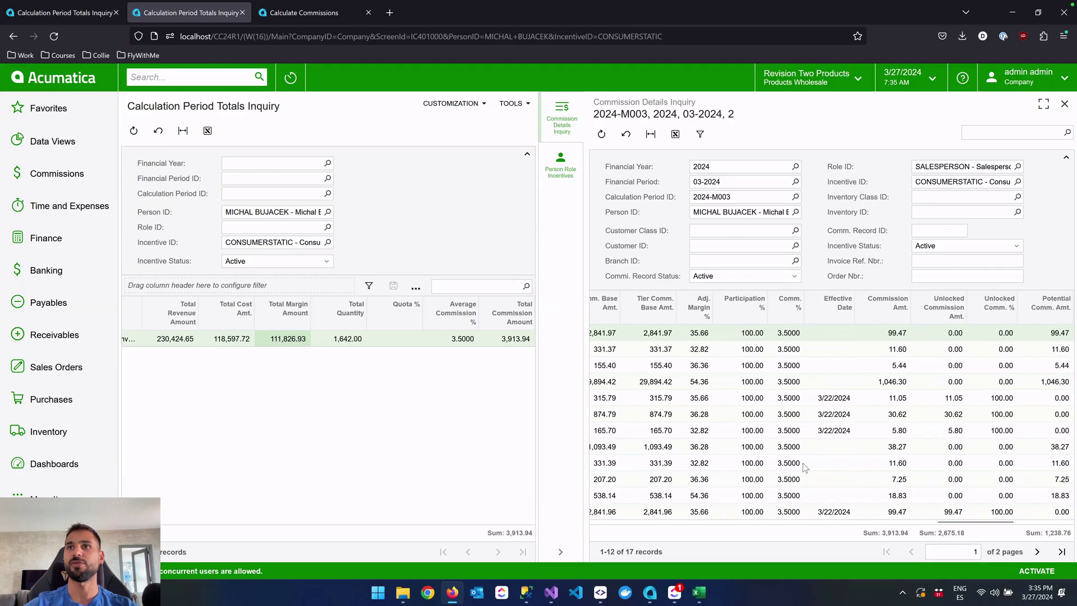
{"action": "scroll", "coordinate": [803, 463], "scroll_direction": "right", "scroll_amount": 2}
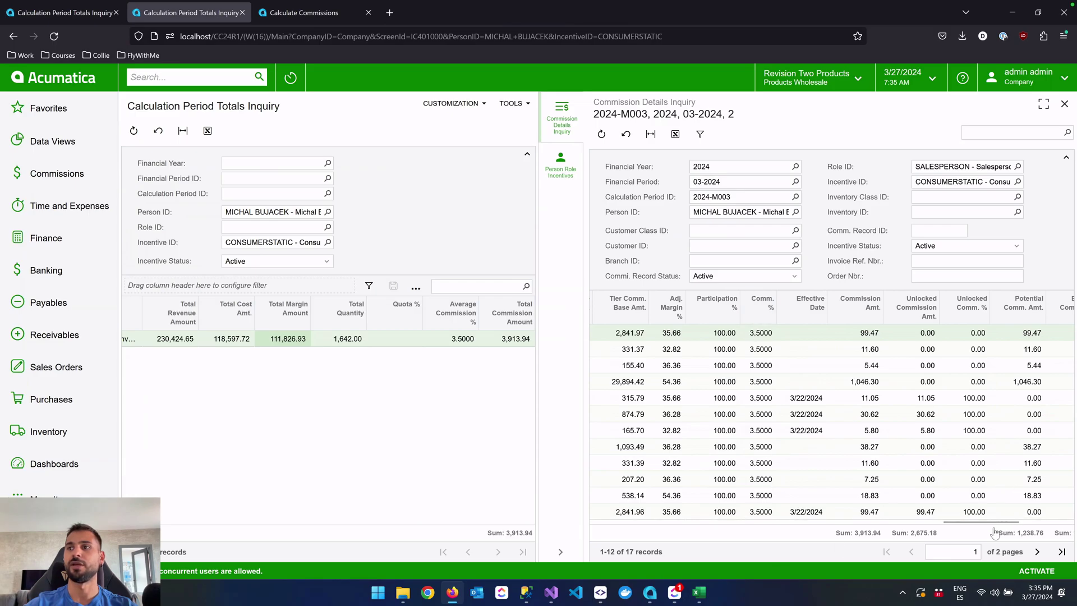
{"action": "scroll", "coordinate": [891, 521], "scroll_direction": "left", "scroll_amount": 10}
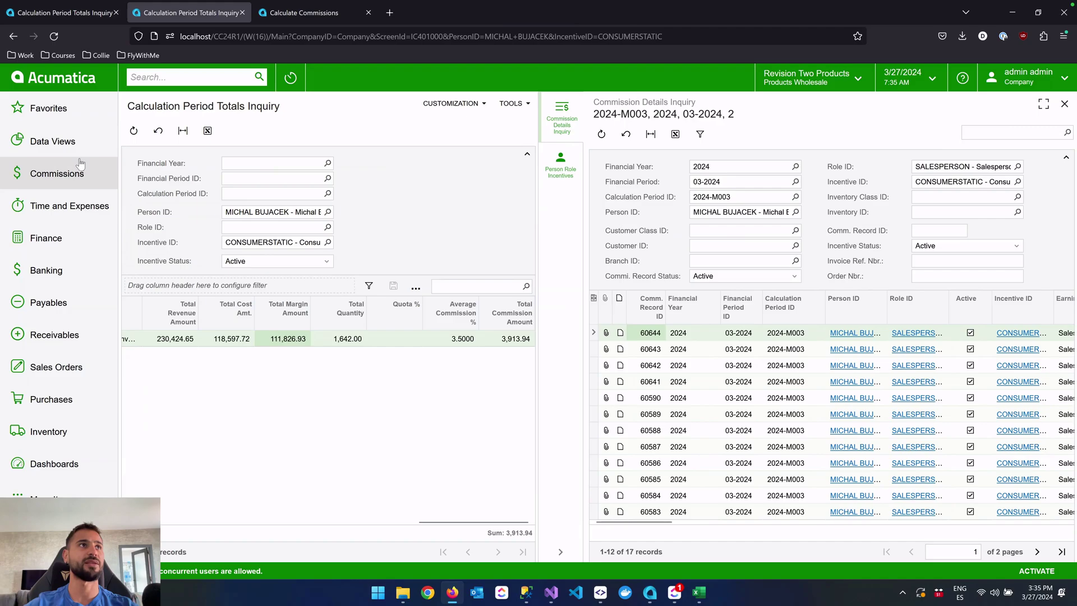
{"action": "left_click", "coordinate": [63, 175]}
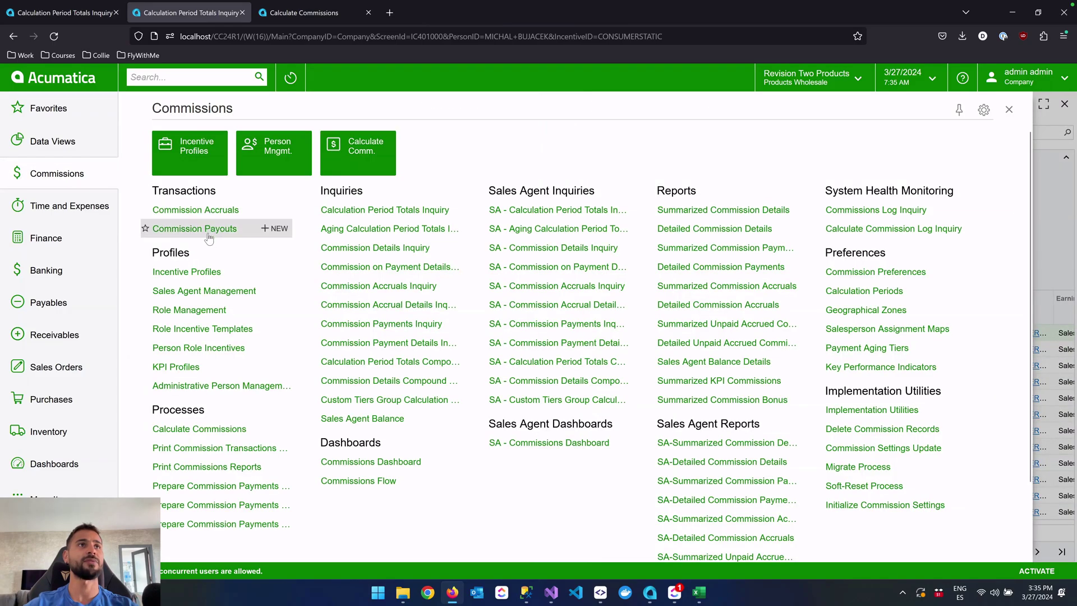
{"action": "left_click", "coordinate": [1009, 110]}
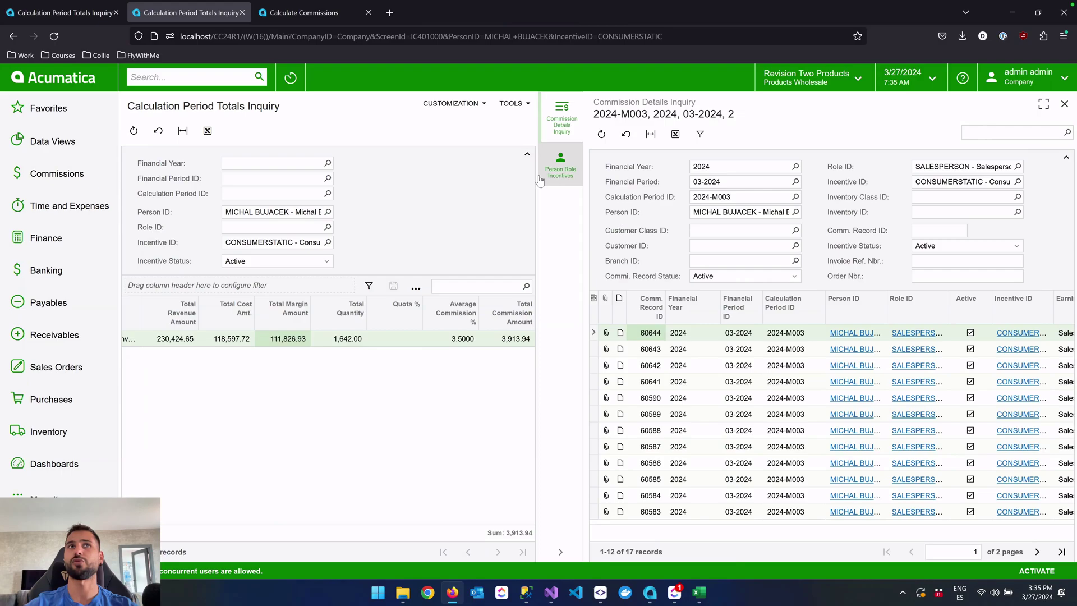
Return to the CONSUMERSTACKED commission details and sort them by Commission Amt. Paid in descending order
{"action": "left_click", "coordinate": [92, 12]}
{"action": "scroll", "coordinate": [768, 417], "scroll_direction": "right", "scroll_amount": 8}
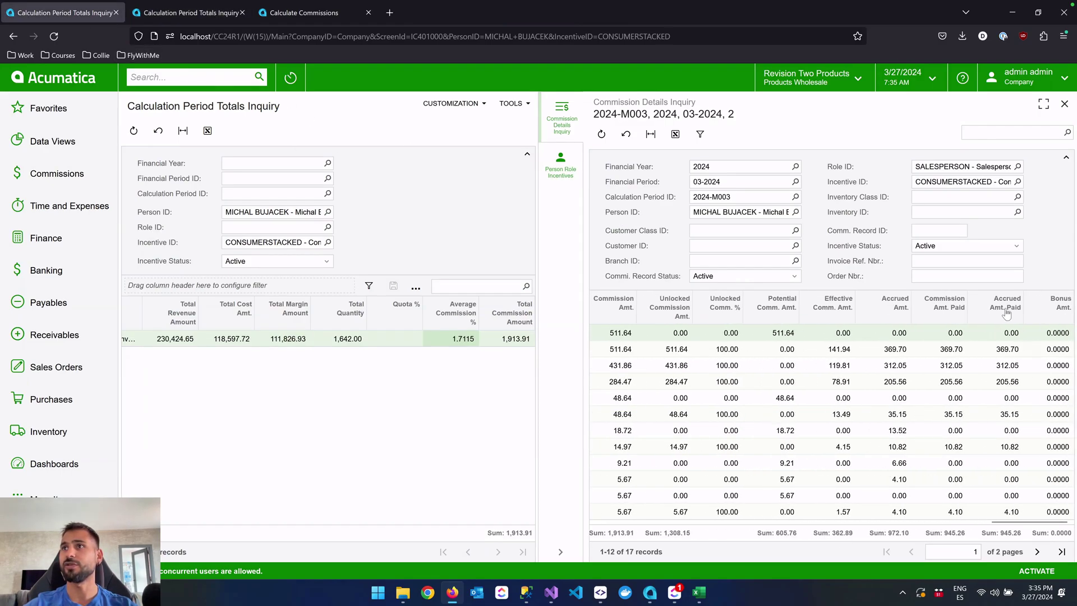
{"action": "left_click", "coordinate": [961, 308]}
{"action": "left_click", "coordinate": [962, 306]}
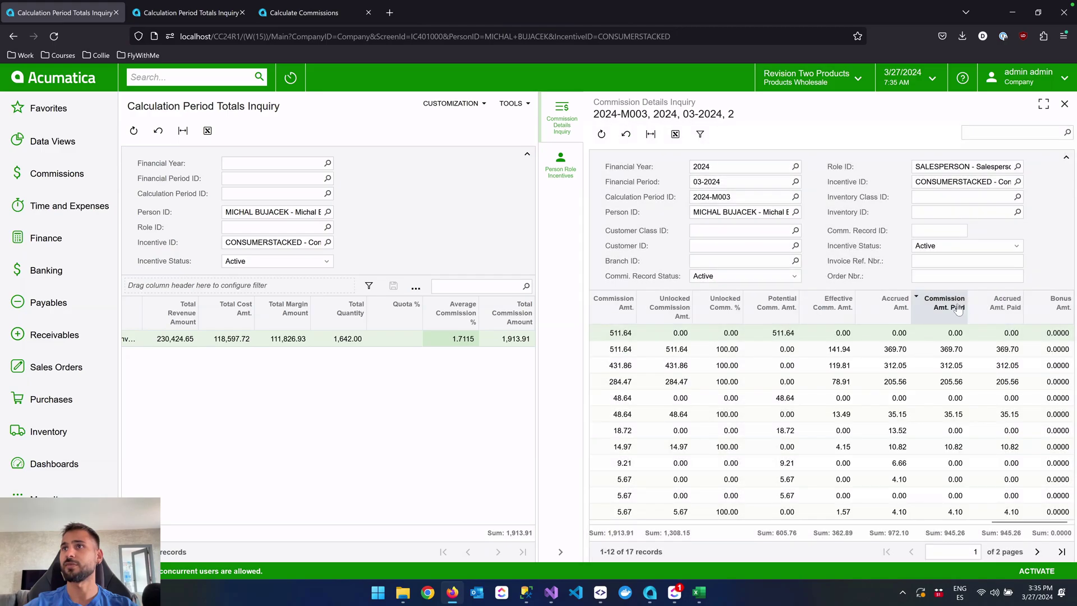
{"action": "left_click", "coordinate": [957, 303]}
{"action": "left_click", "coordinate": [965, 349]}
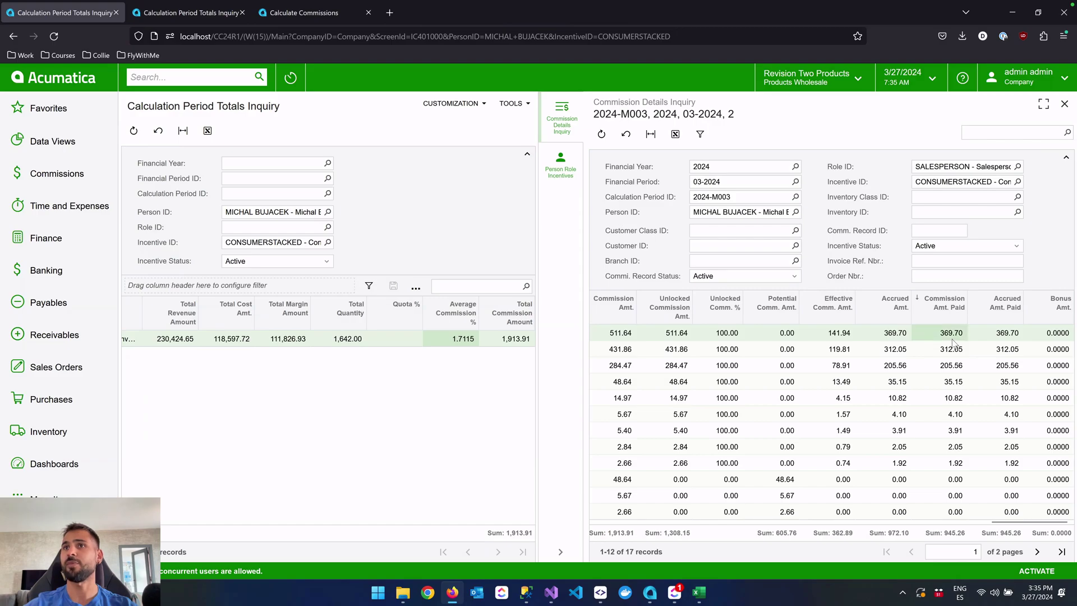
Compare the effective, accrued and paid commission amounts of the already paid CONSUMERSTACKED records with their commission percentage and unlocked amounts
{"action": "scroll", "coordinate": [951, 340], "scroll_direction": "left", "scroll_amount": 1}
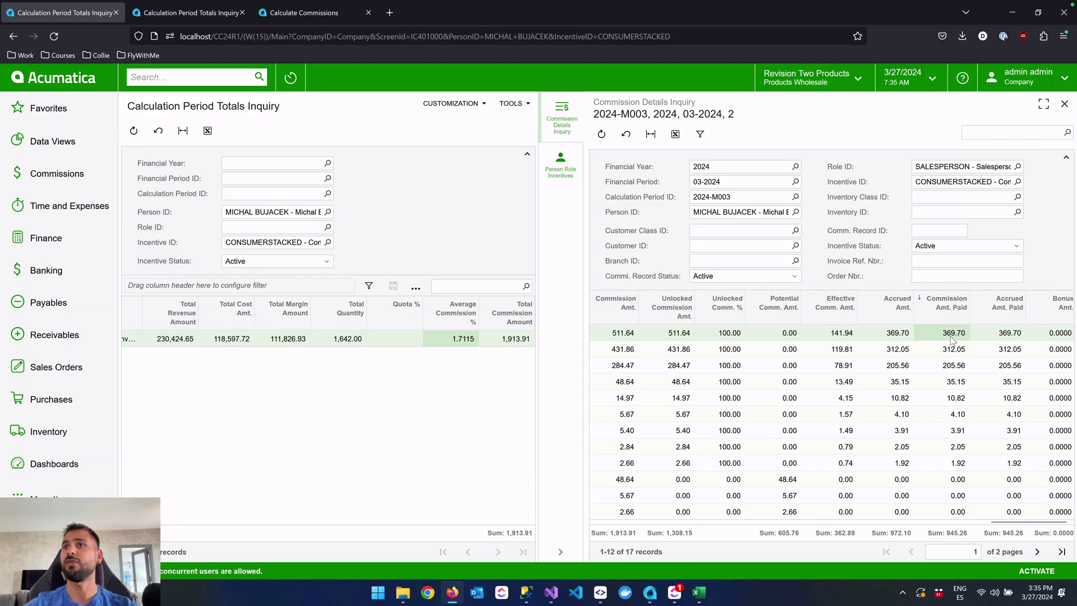
{"action": "left_click", "coordinate": [848, 332]}
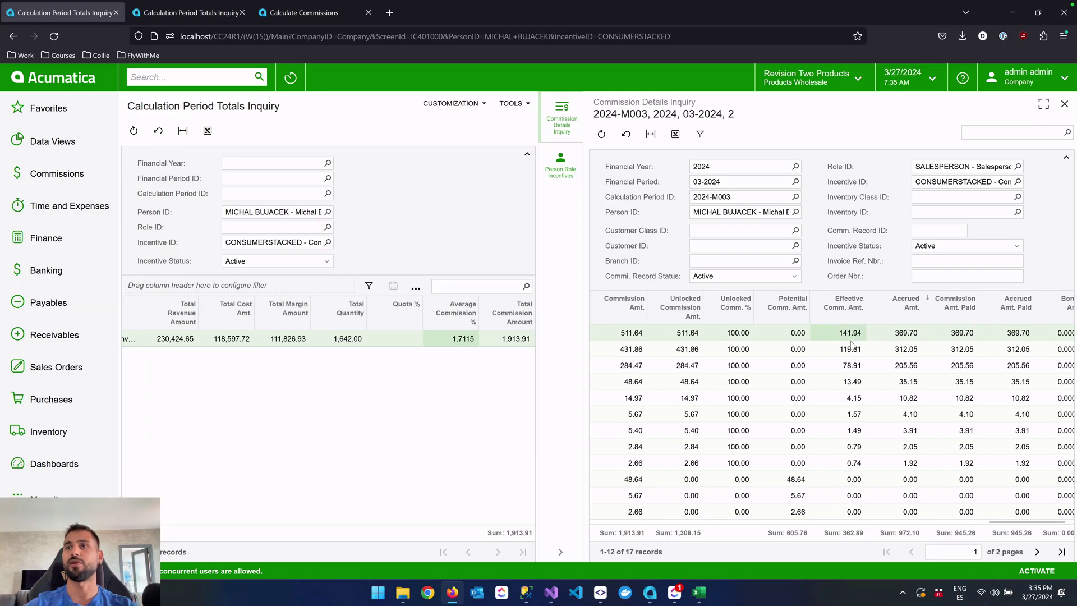
{"action": "left_click", "coordinate": [962, 337]}
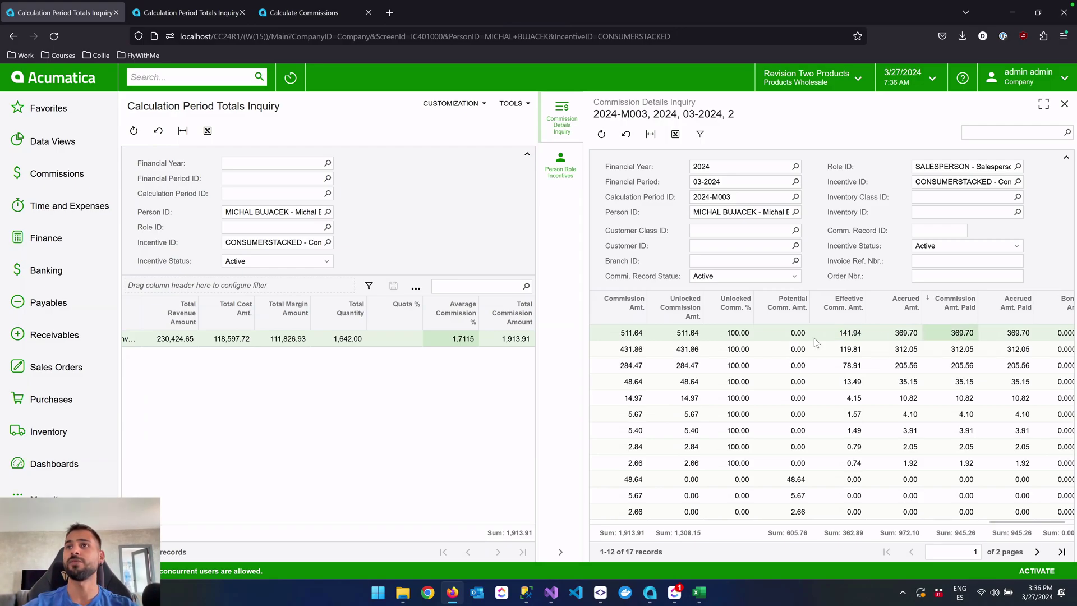
{"action": "left_click", "coordinate": [860, 336]}
{"action": "left_click", "coordinate": [853, 353]}
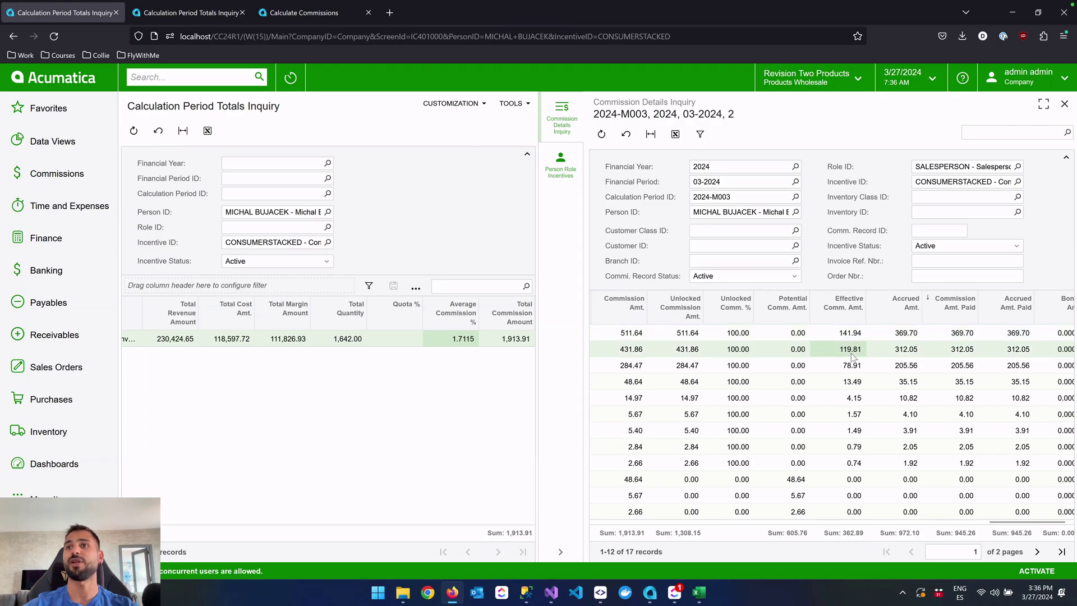
{"action": "key", "text": "Down"}
{"action": "key", "text": "Down"}
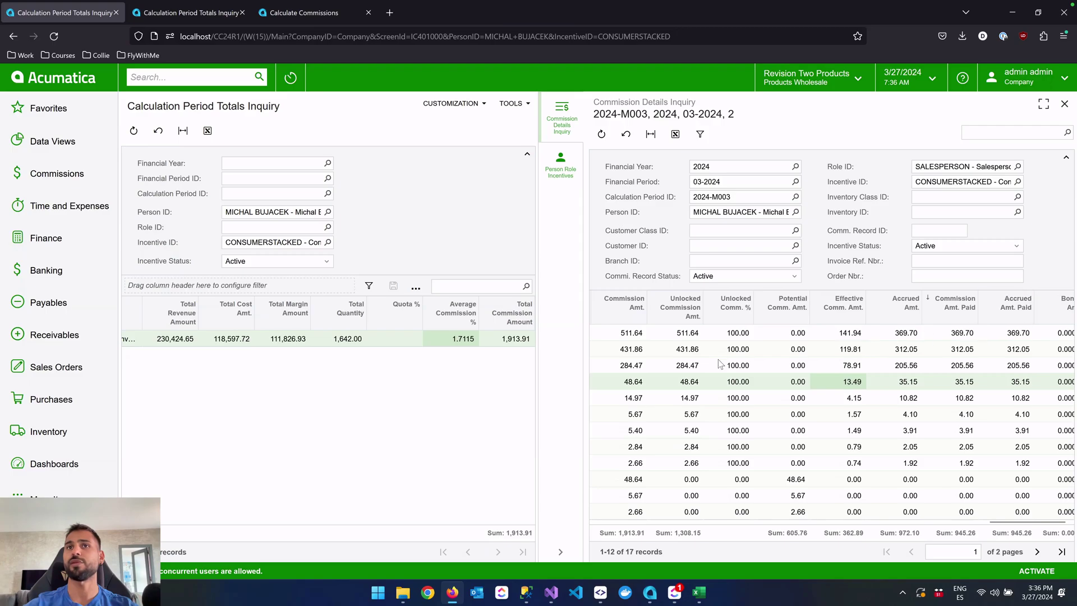
{"action": "scroll", "coordinate": [719, 364], "scroll_direction": "left", "scroll_amount": 3}
{"action": "scroll", "coordinate": [720, 363], "scroll_direction": "left", "scroll_amount": 3}
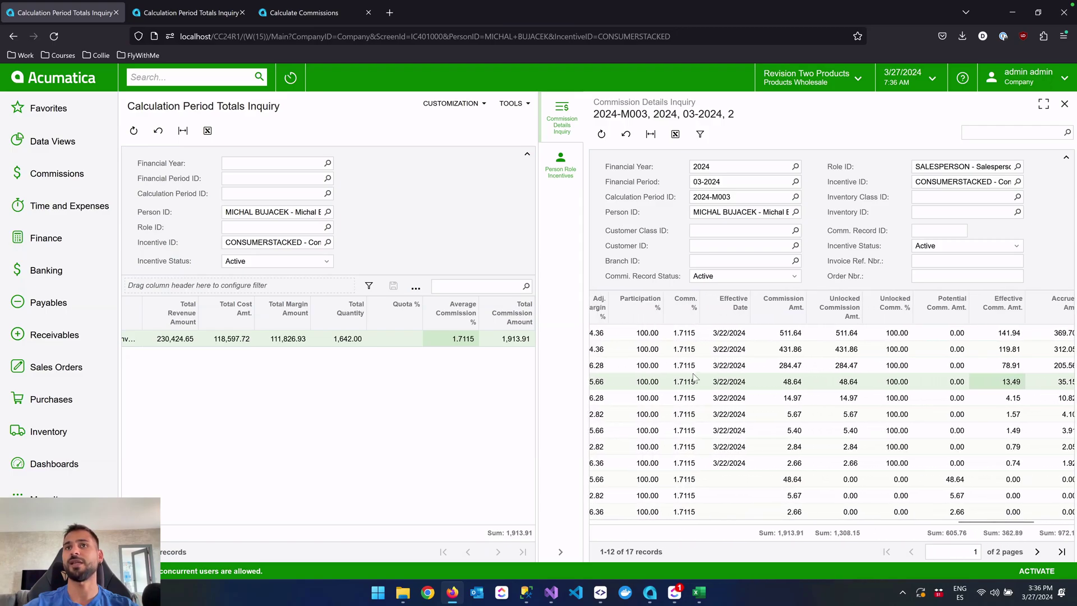
Sort the CONSUMERSTATIC commission details by Commission Amt. Paid in descending order and compare the first record's paid and effective commission amounts
{"action": "scroll", "coordinate": [934, 364], "scroll_direction": "right", "scroll_amount": 2}
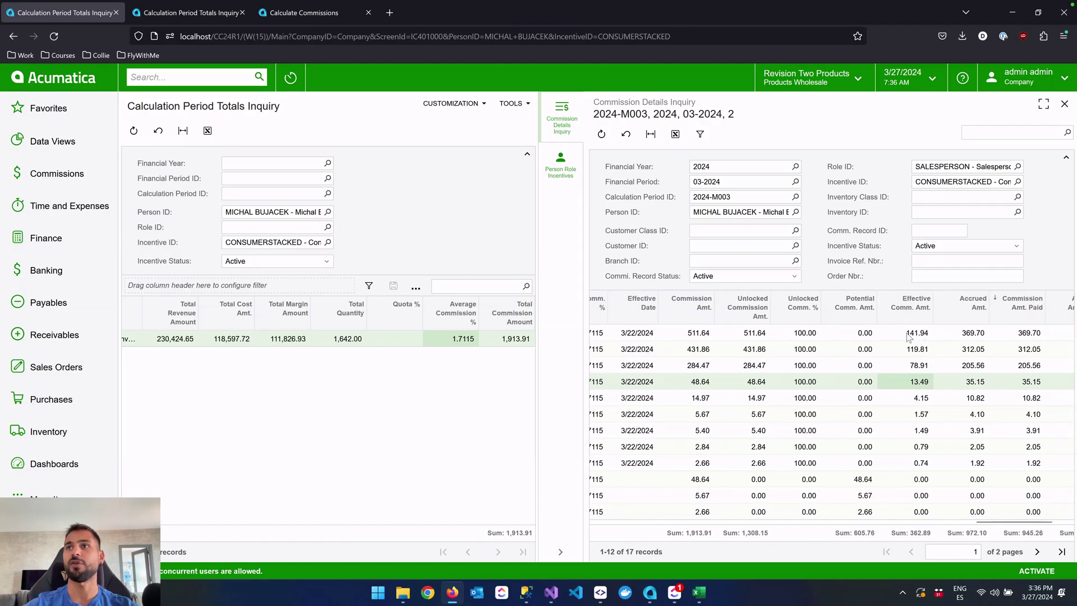
{"action": "scroll", "coordinate": [931, 335], "scroll_direction": "right", "scroll_amount": 1}
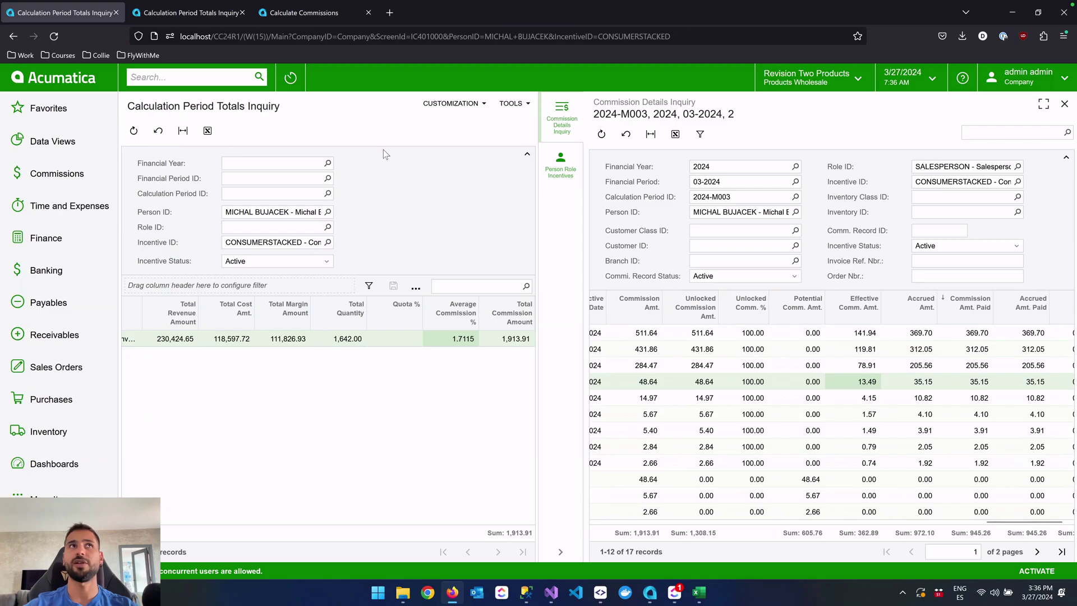
{"action": "left_click", "coordinate": [217, 15]}
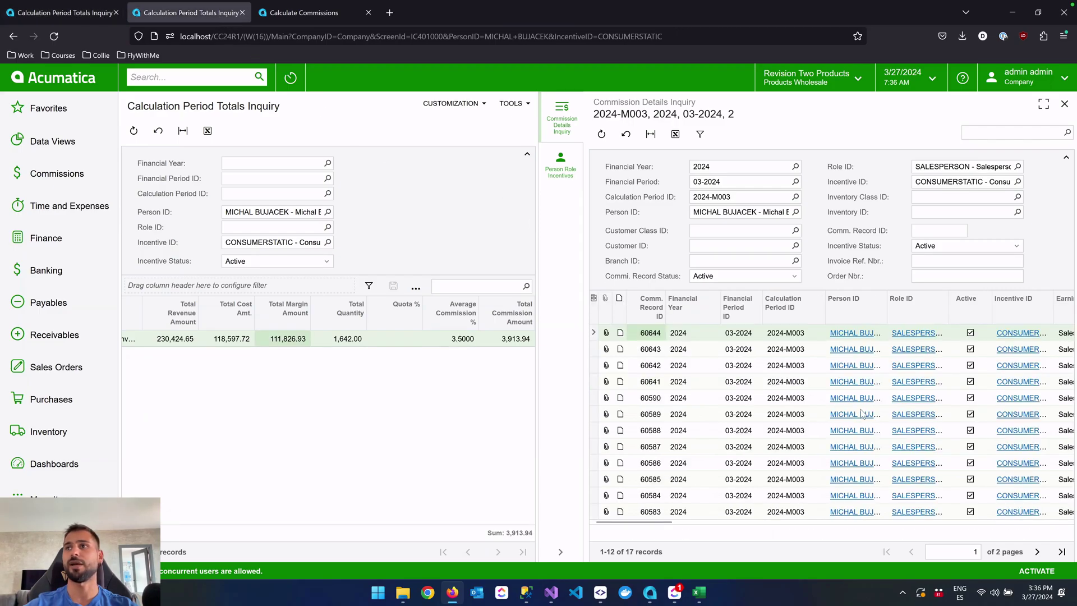
{"action": "scroll", "coordinate": [863, 414], "scroll_direction": "right", "scroll_amount": 3}
{"action": "scroll", "coordinate": [863, 413], "scroll_direction": "right", "scroll_amount": 10}
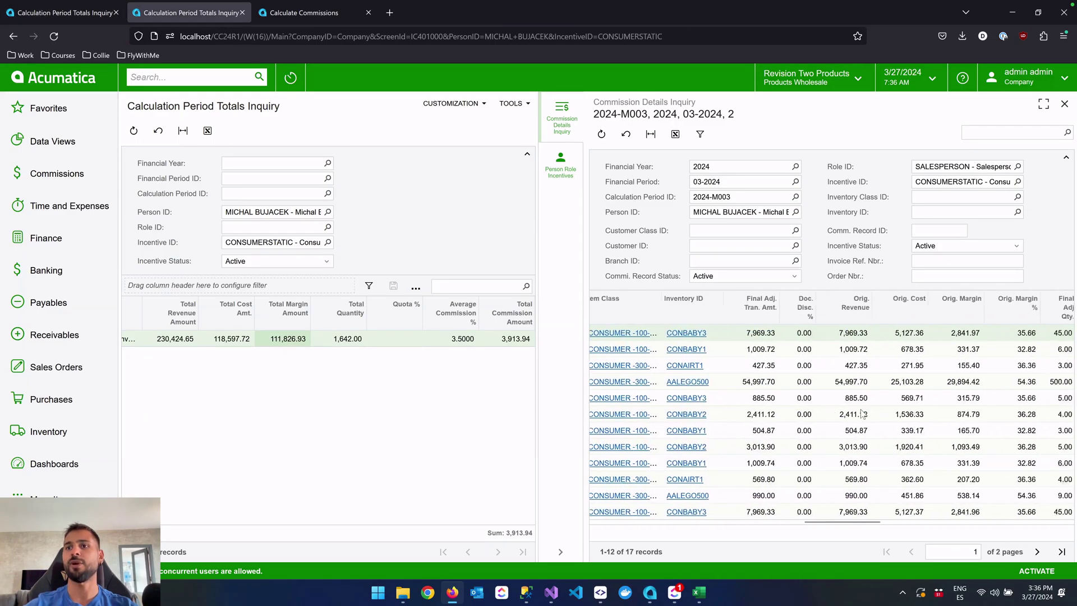
{"action": "scroll", "coordinate": [862, 414], "scroll_direction": "right", "scroll_amount": 5}
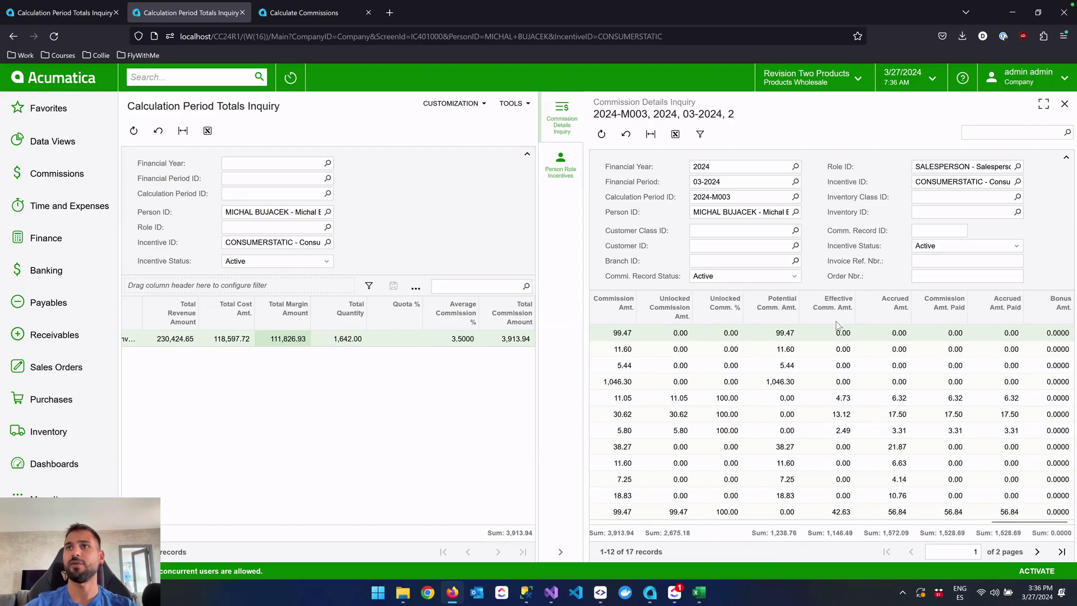
{"action": "left_click", "coordinate": [949, 319]}
{"action": "left_click", "coordinate": [858, 329]}
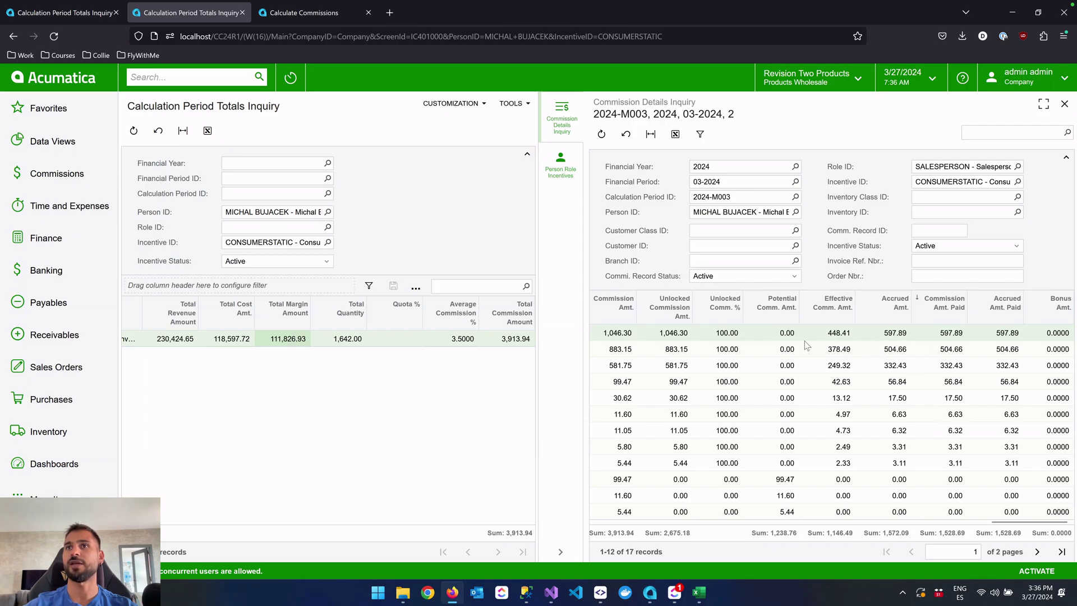
{"action": "left_click", "coordinate": [953, 335]}
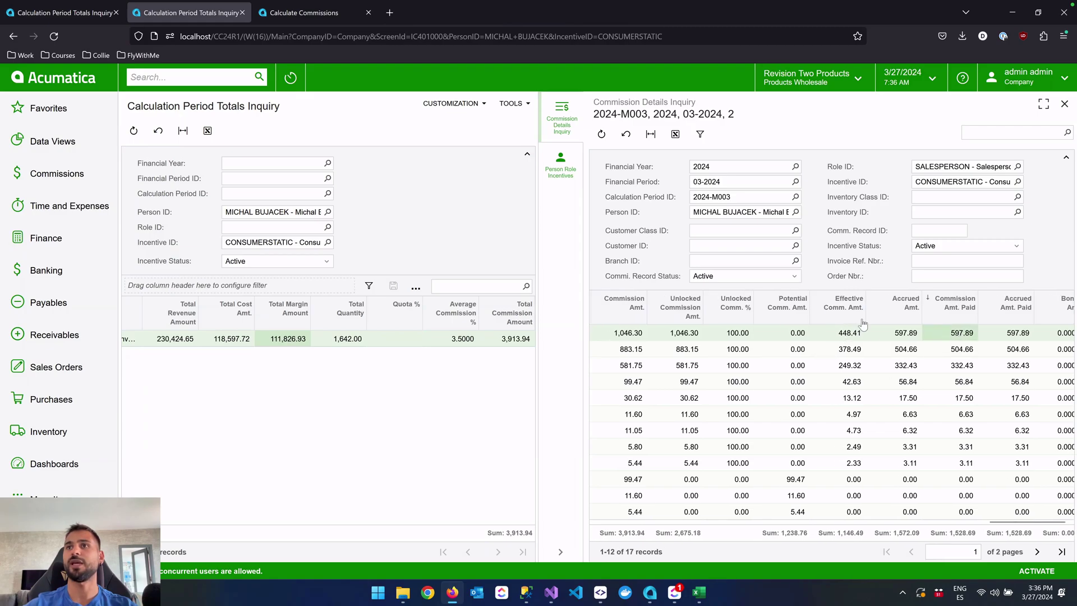
{"action": "left_click", "coordinate": [845, 335]}
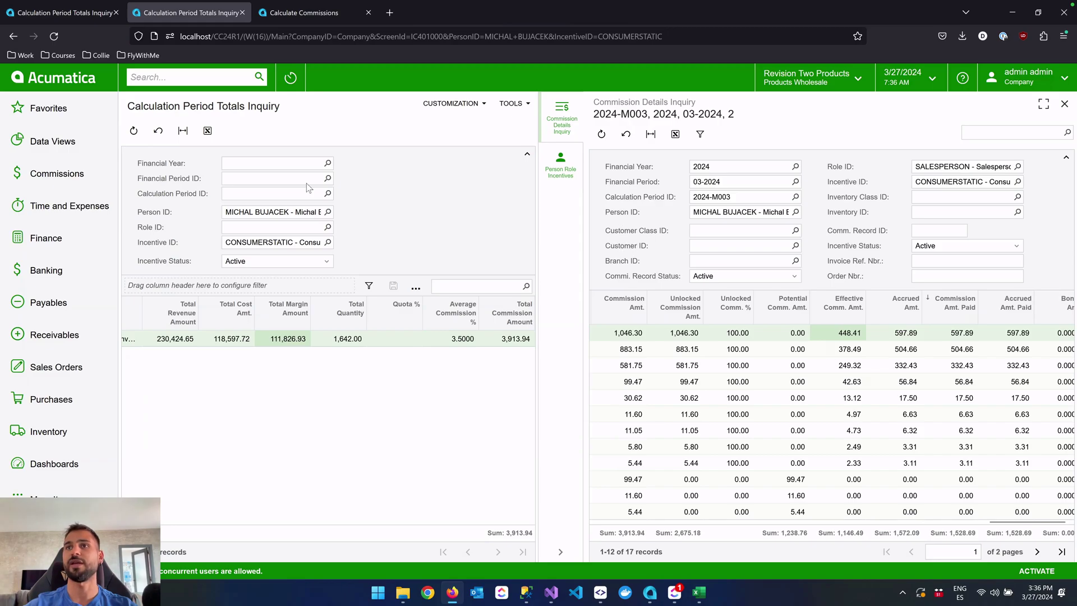
Create and save a new commission payout with the reference "Tiers Type Example, 2024"
{"action": "left_click", "coordinate": [56, 174]}
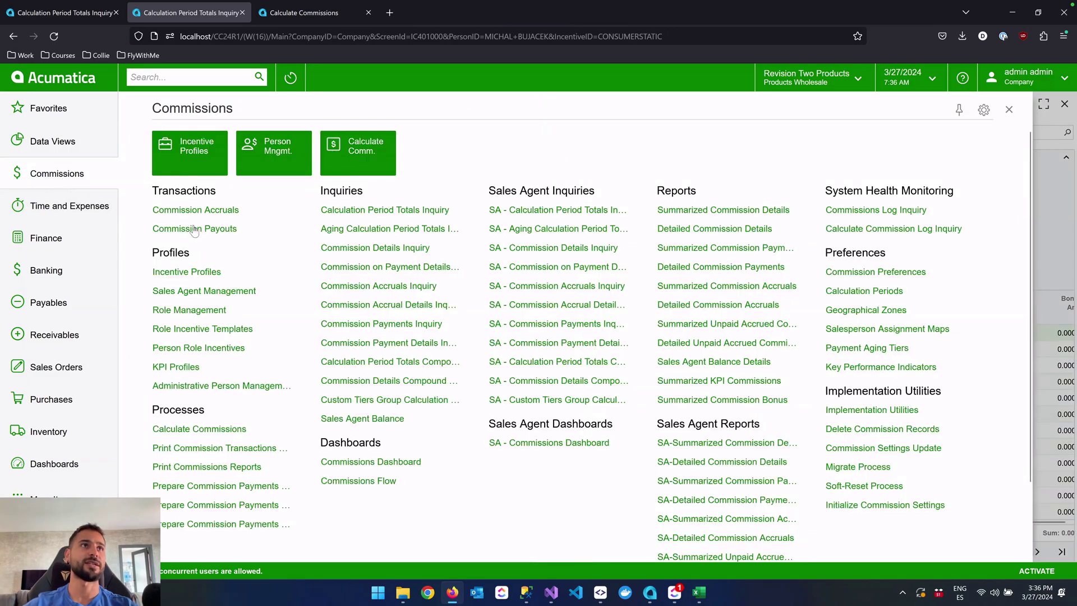
{"action": "left_click", "coordinate": [210, 239]}
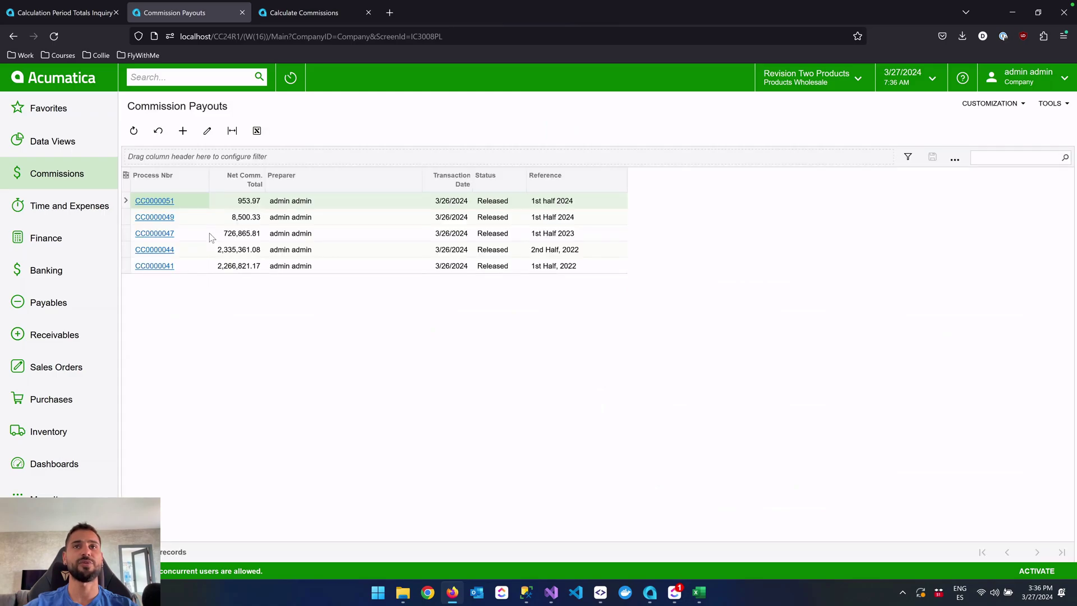
{"action": "left_click", "coordinate": [183, 131]}
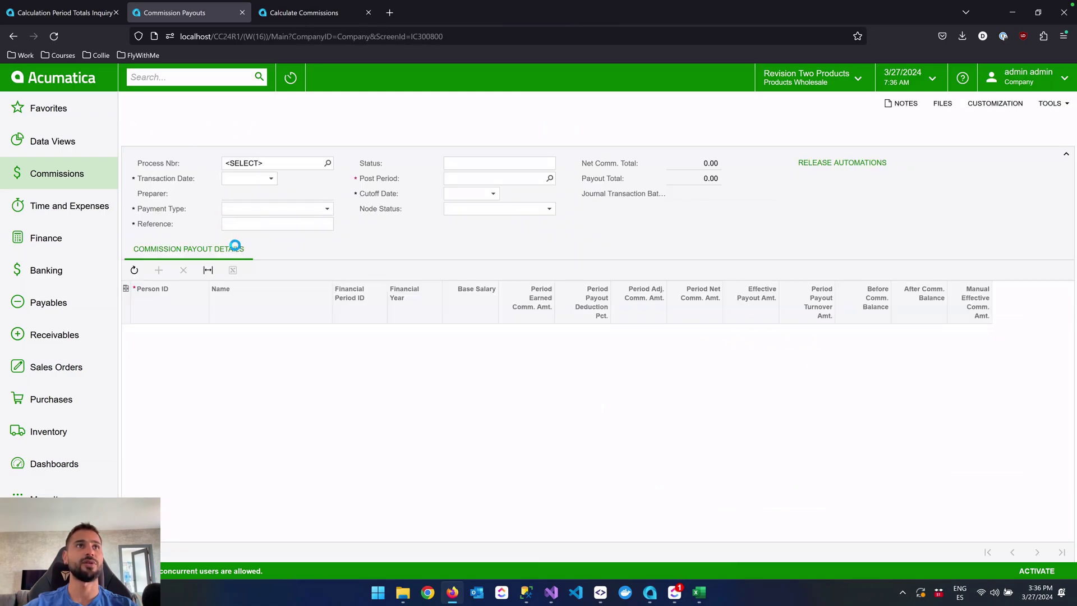
{"action": "left_click", "coordinate": [258, 227]}
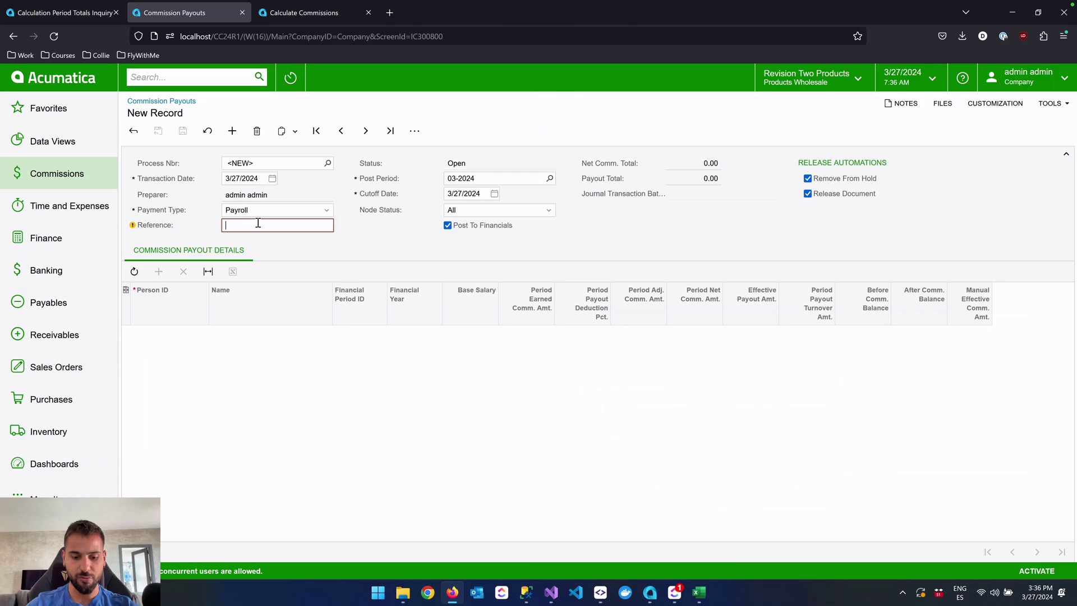
{"action": "type", "text": "Tie"}
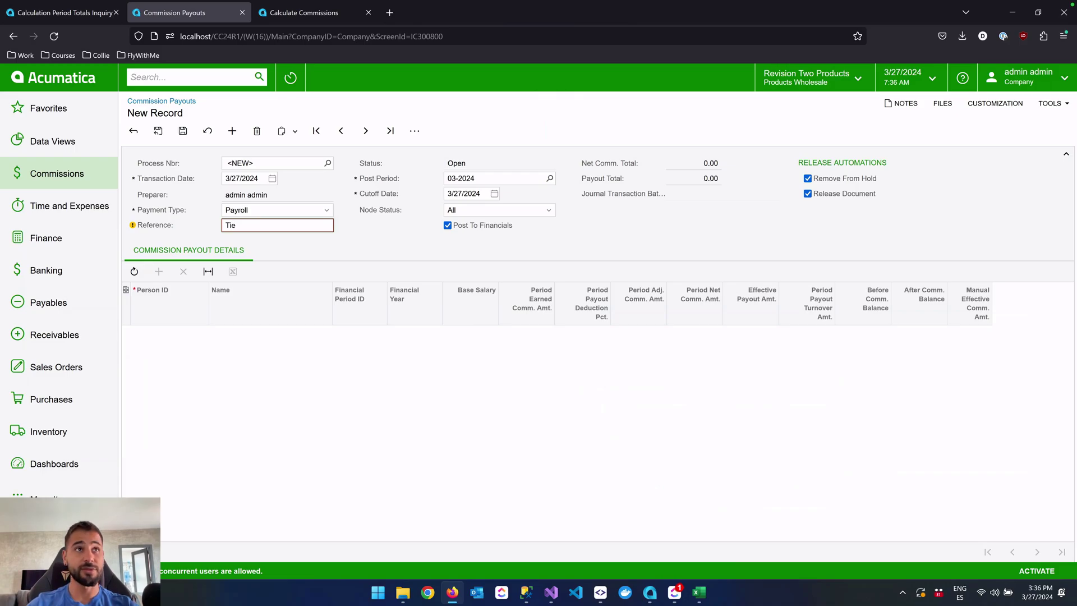
{"action": "type", "text": "rs Type Example"}
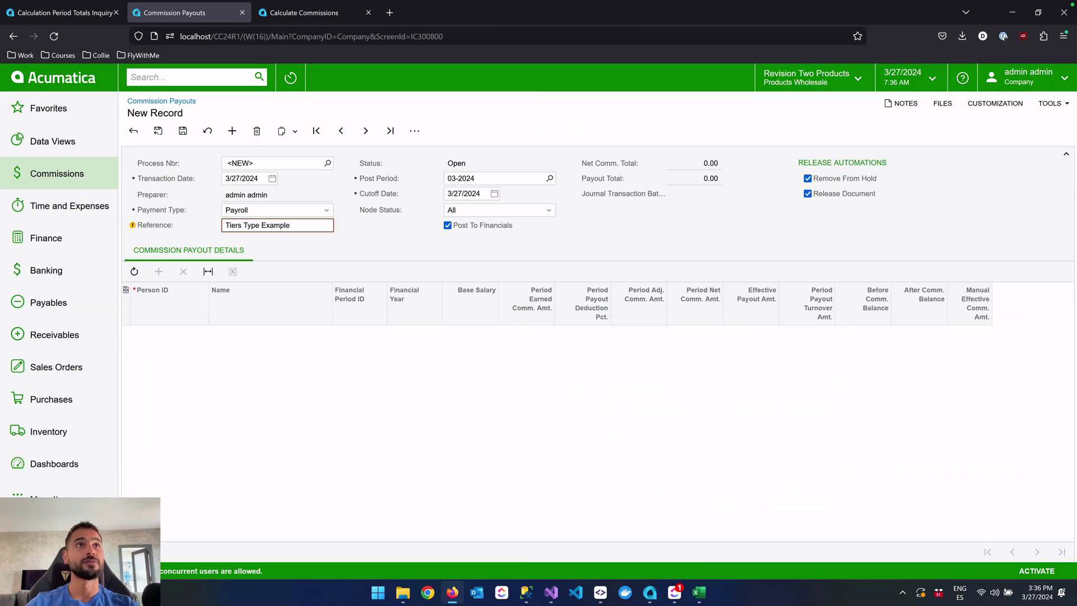
{"action": "type", "text": ", 2024"}
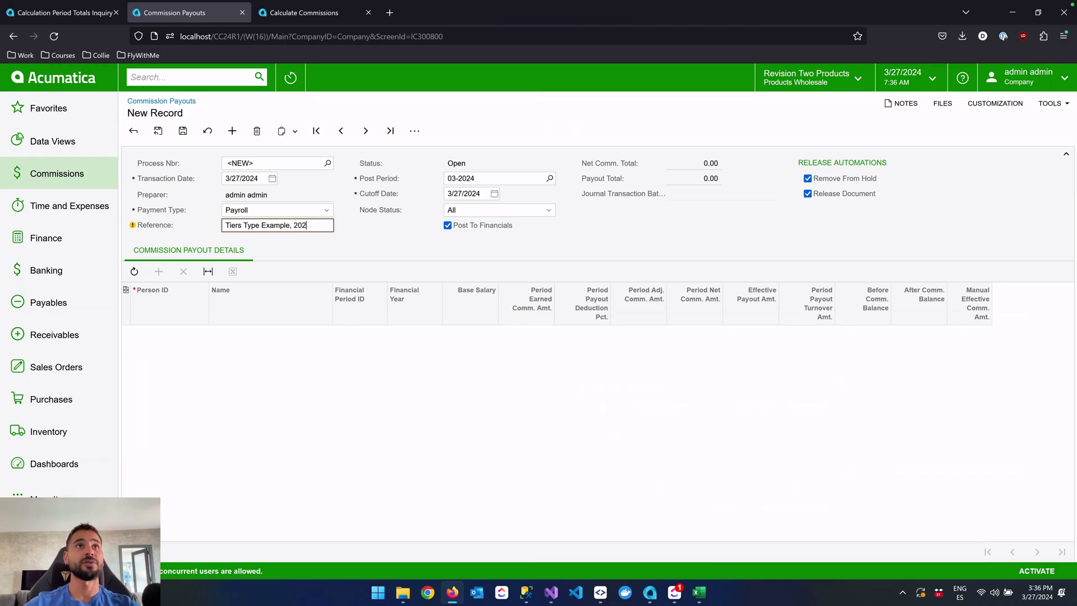
{"action": "left_click", "coordinate": [183, 140]}
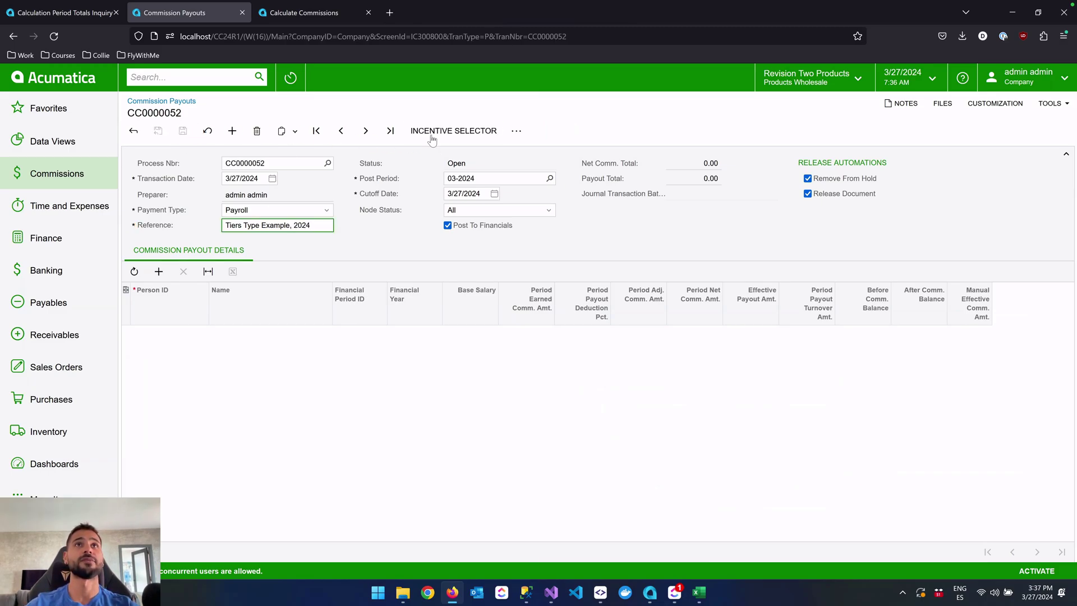
Load commission records into the payout through the Incentive Selector without restricting it to particular incentive profiles
{"action": "left_click", "coordinate": [431, 132]}
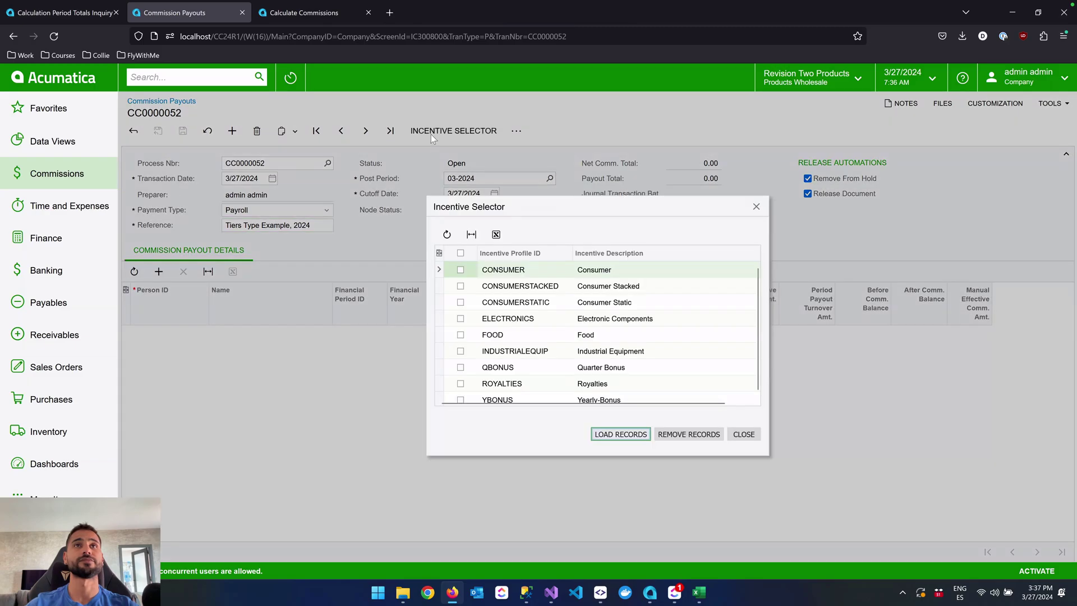
{"action": "left_click", "coordinate": [605, 436]}
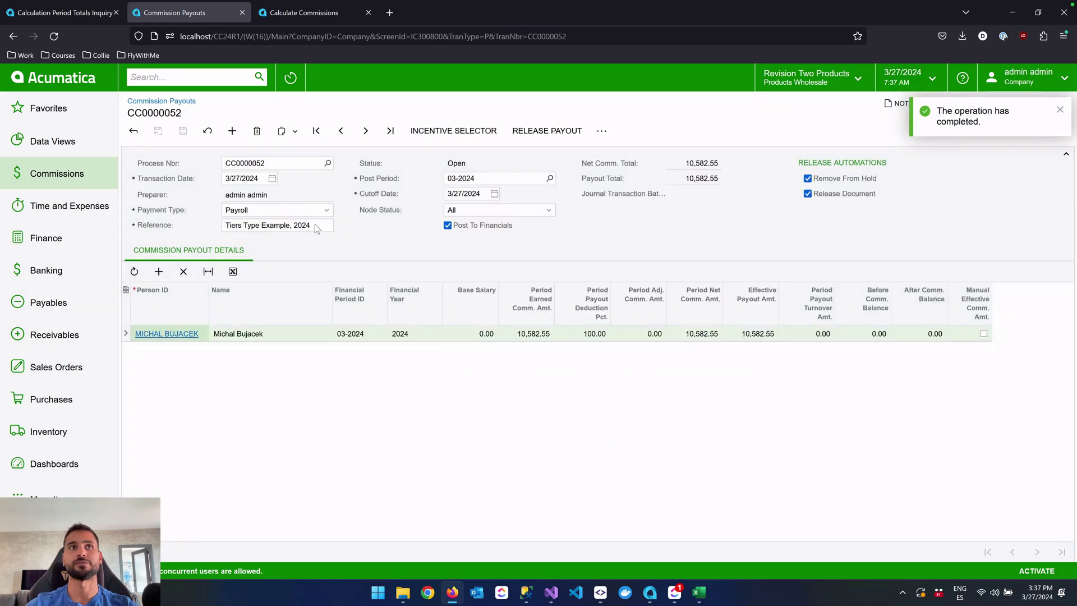
{"action": "left_click", "coordinate": [602, 133]}
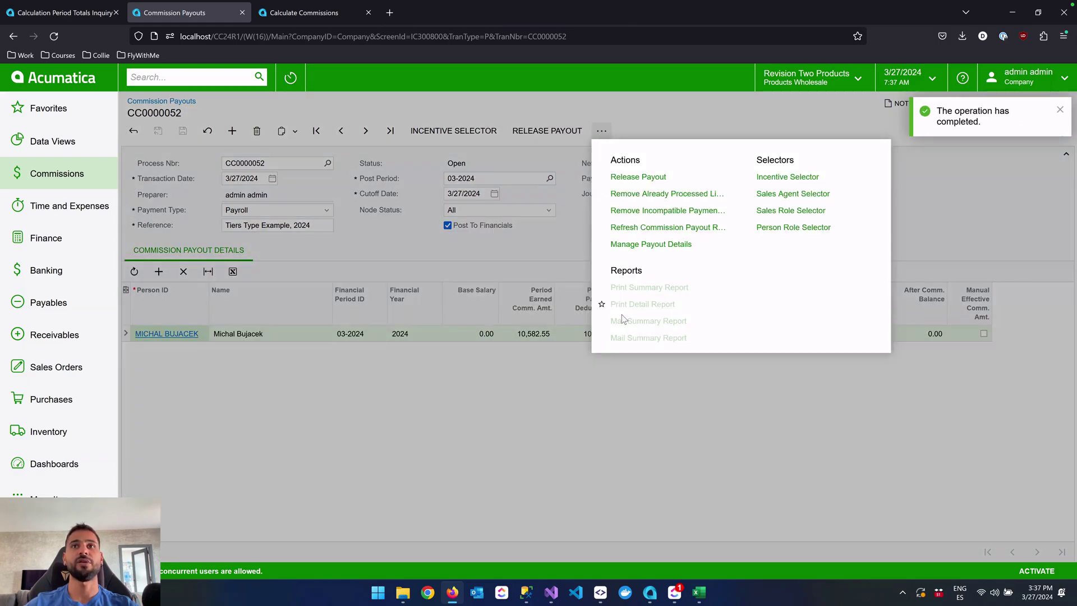
{"action": "left_click", "coordinate": [504, 247]}
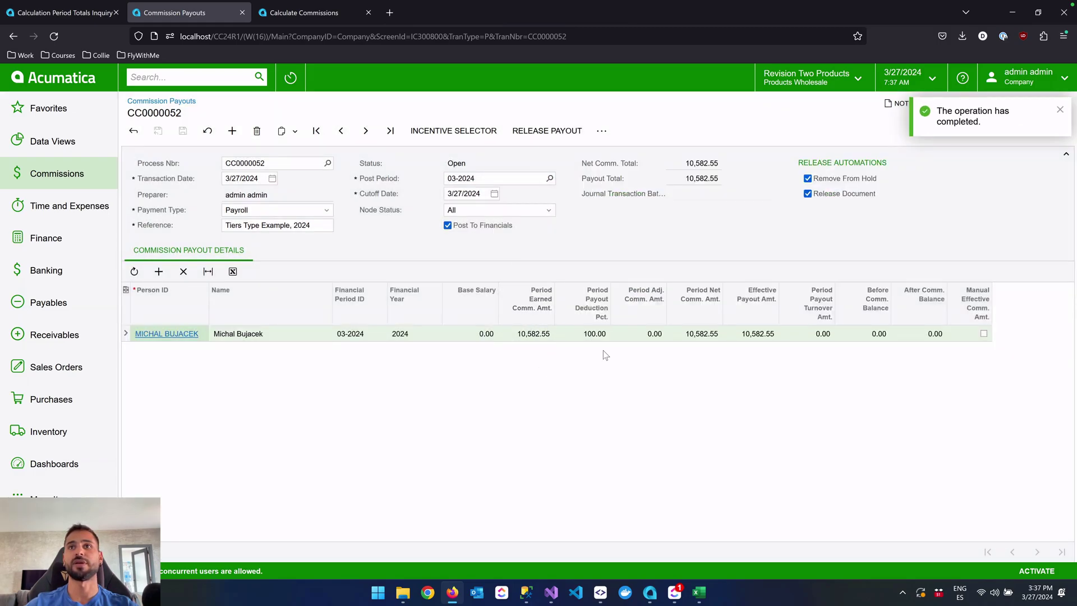
Open the payout's details in a maximized window and sort the payment details by Orig. Commission Amt. Paid in descending order
{"action": "left_click", "coordinate": [601, 132]}
{"action": "left_click", "coordinate": [644, 244]}
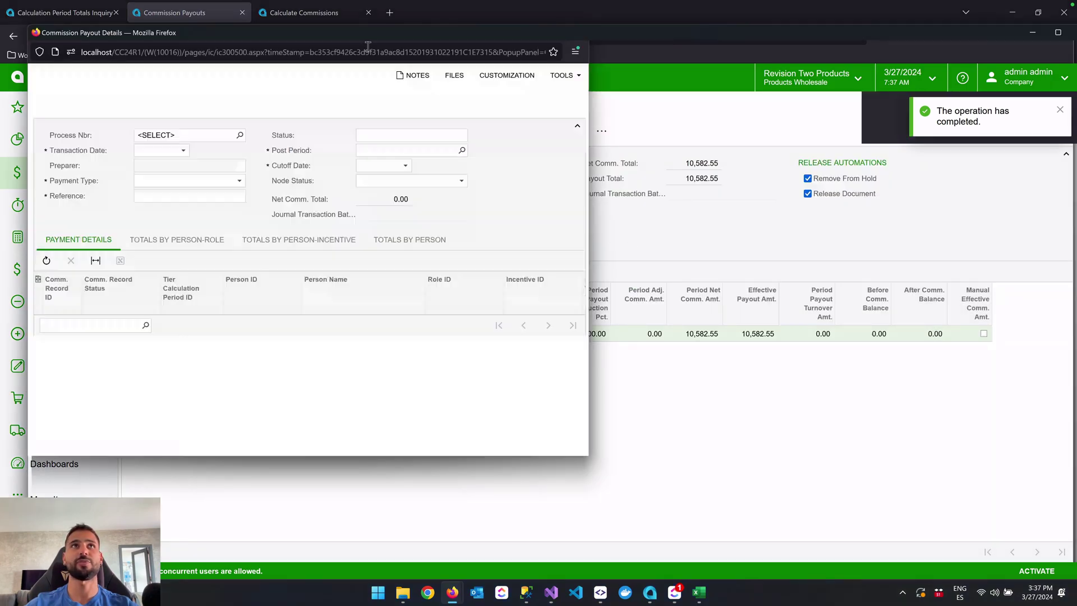
{"action": "double_click", "coordinate": [365, 32]}
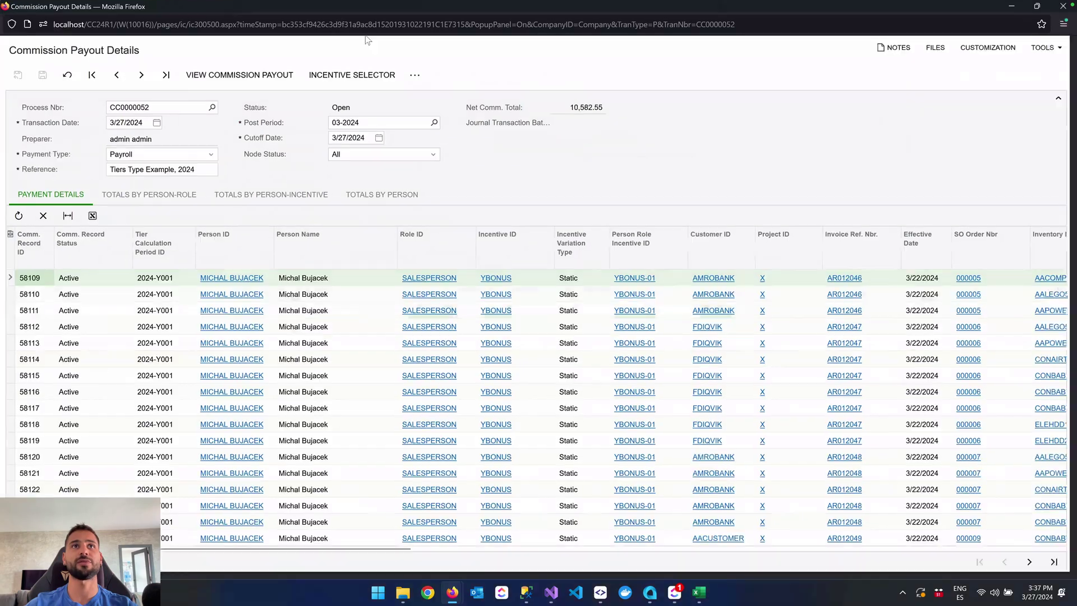
{"action": "scroll", "coordinate": [491, 326], "scroll_direction": "right", "scroll_amount": 15}
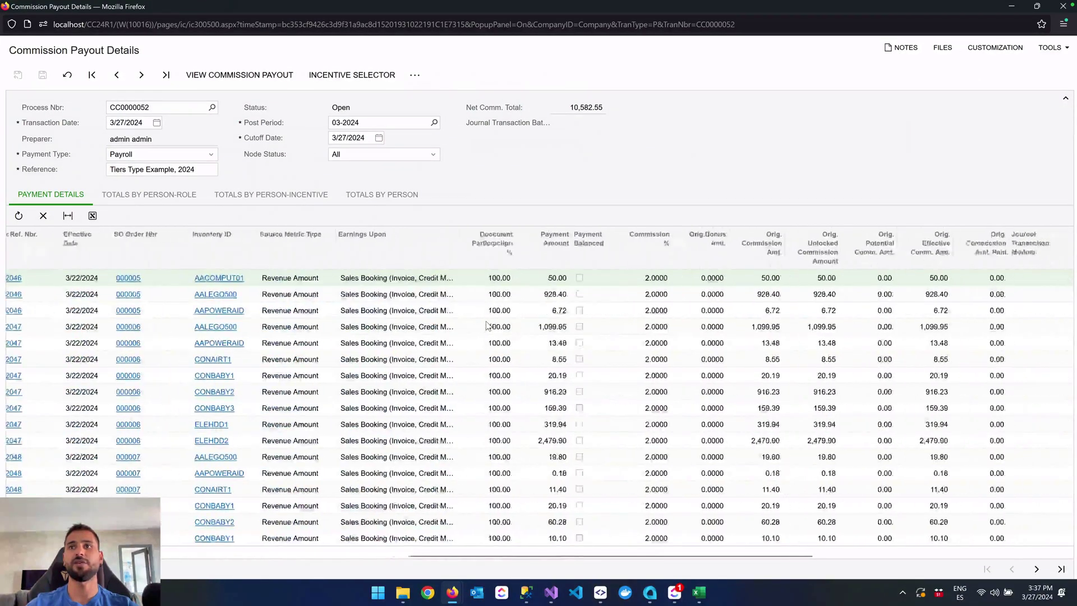
{"action": "scroll", "coordinate": [486, 321], "scroll_direction": "right", "scroll_amount": 6}
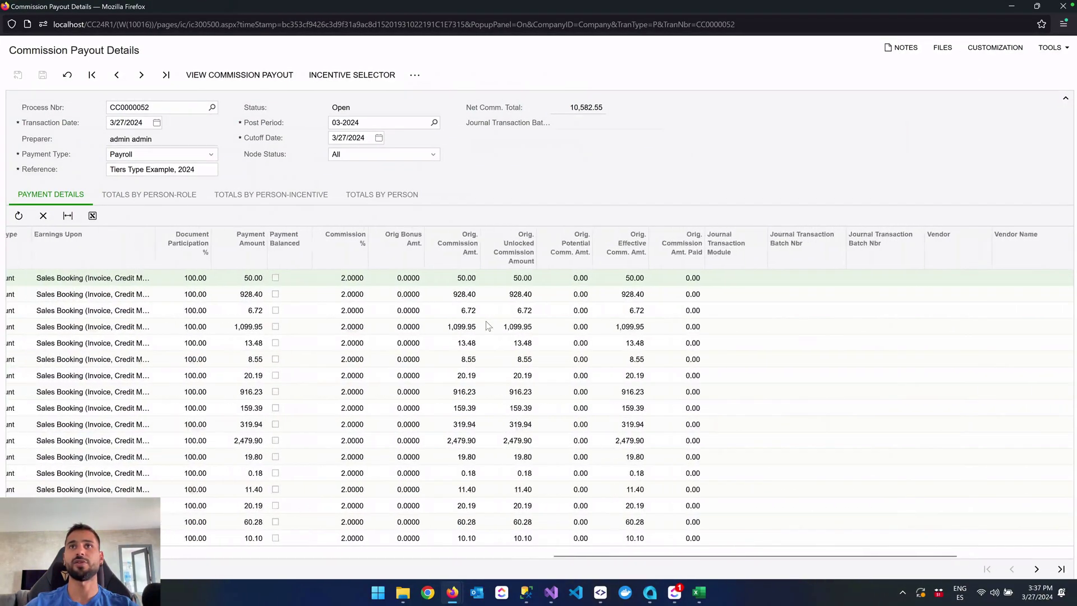
{"action": "scroll", "coordinate": [487, 326], "scroll_direction": "left", "scroll_amount": 2}
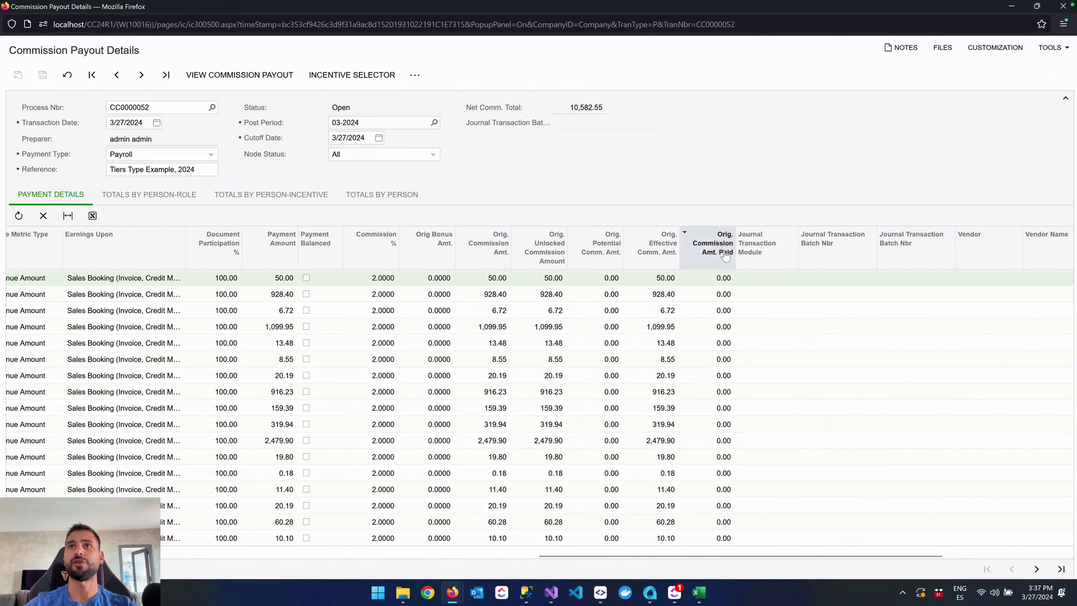
{"action": "left_click", "coordinate": [684, 232]}
{"action": "left_click", "coordinate": [723, 296]}
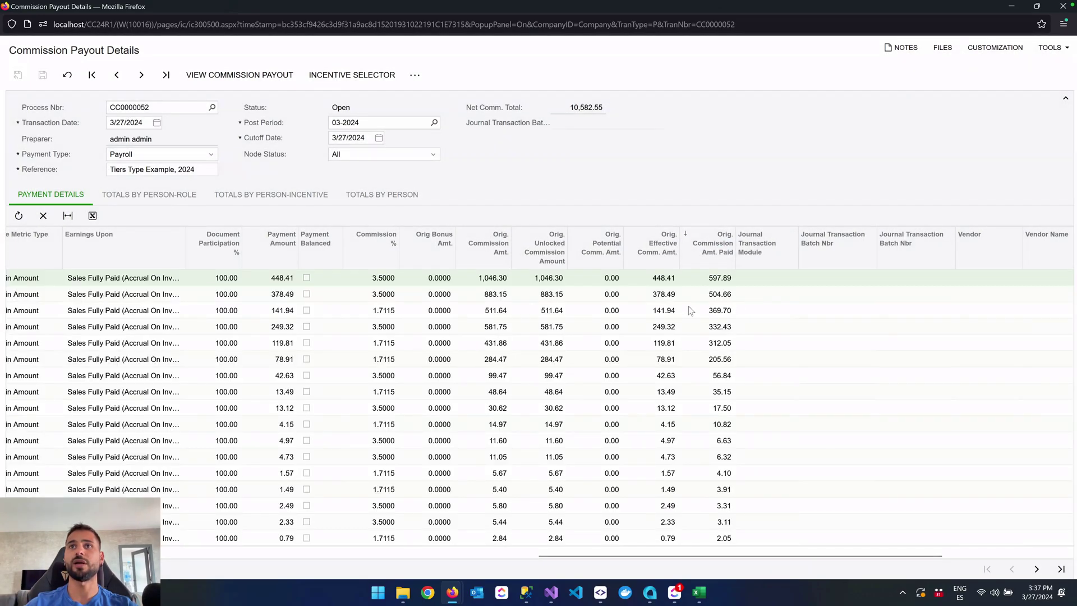
Compare the first payment line's original paid and effective commission amounts with its Payment Amount
{"action": "scroll", "coordinate": [769, 302], "scroll_direction": "left", "scroll_amount": 2}
{"action": "scroll", "coordinate": [735, 293], "scroll_direction": "left", "scroll_amount": 4}
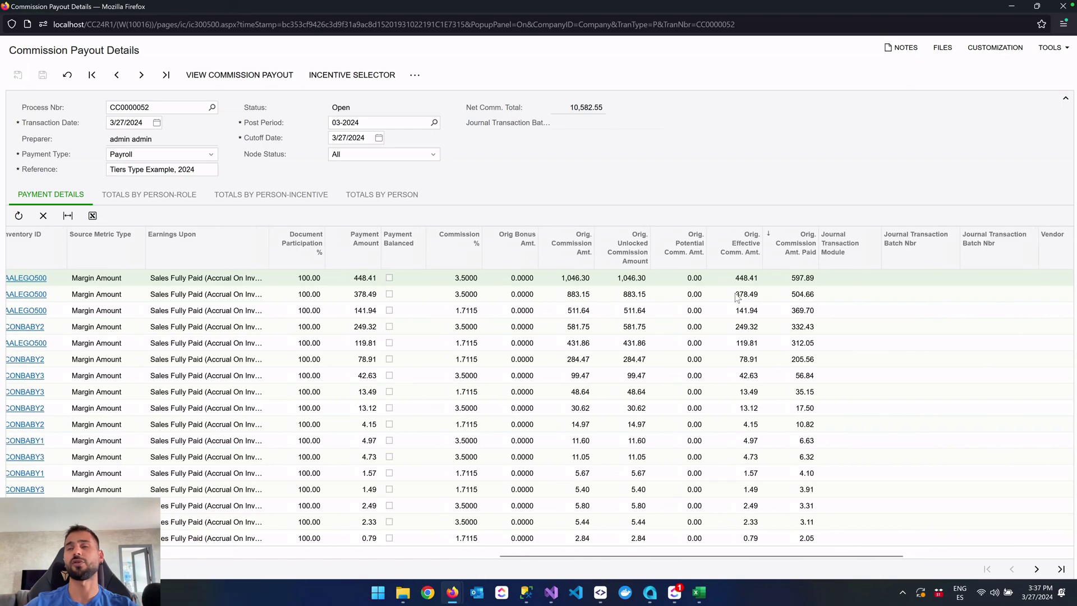
{"action": "scroll", "coordinate": [735, 293], "scroll_direction": "left", "scroll_amount": 1}
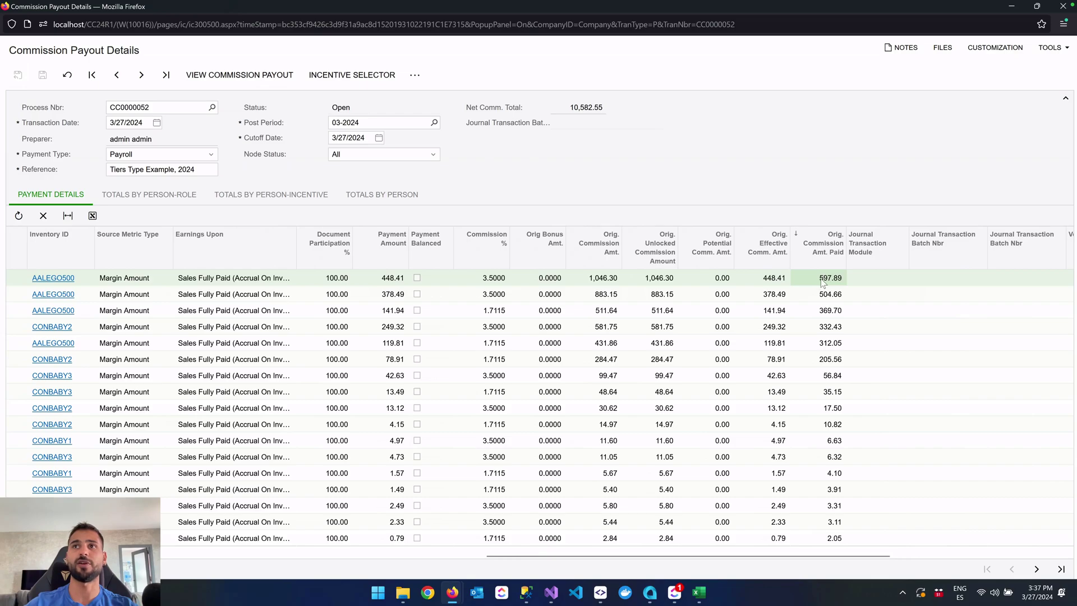
{"action": "left_click", "coordinate": [780, 282]}
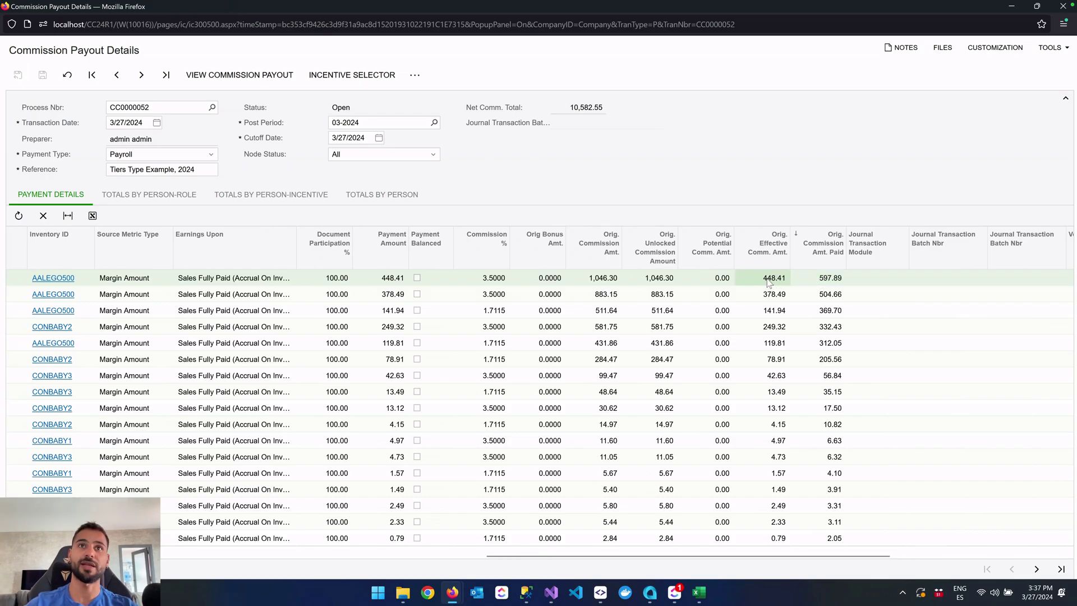
{"action": "left_click", "coordinate": [393, 281]}
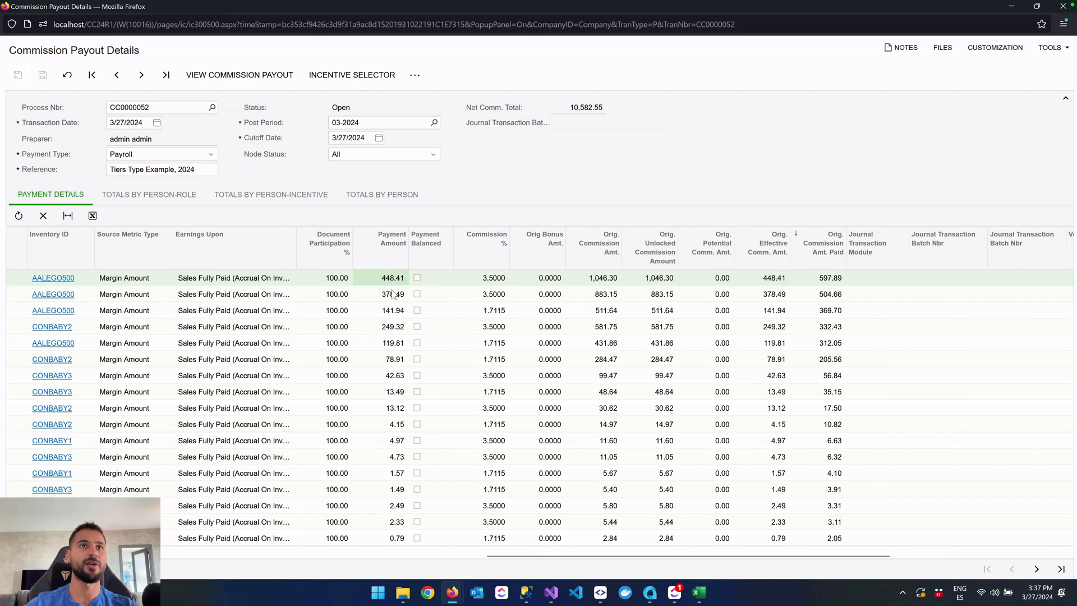
Examine the Payment Amount of the previously paid commission lines row by row, alongside their commission percentages
{"action": "left_click", "coordinate": [393, 296]}
{"action": "left_click", "coordinate": [393, 314]}
{"action": "left_click", "coordinate": [393, 331]}
{"action": "left_click", "coordinate": [393, 345]}
{"action": "left_click", "coordinate": [393, 361]}
{"action": "left_click", "coordinate": [395, 389]}
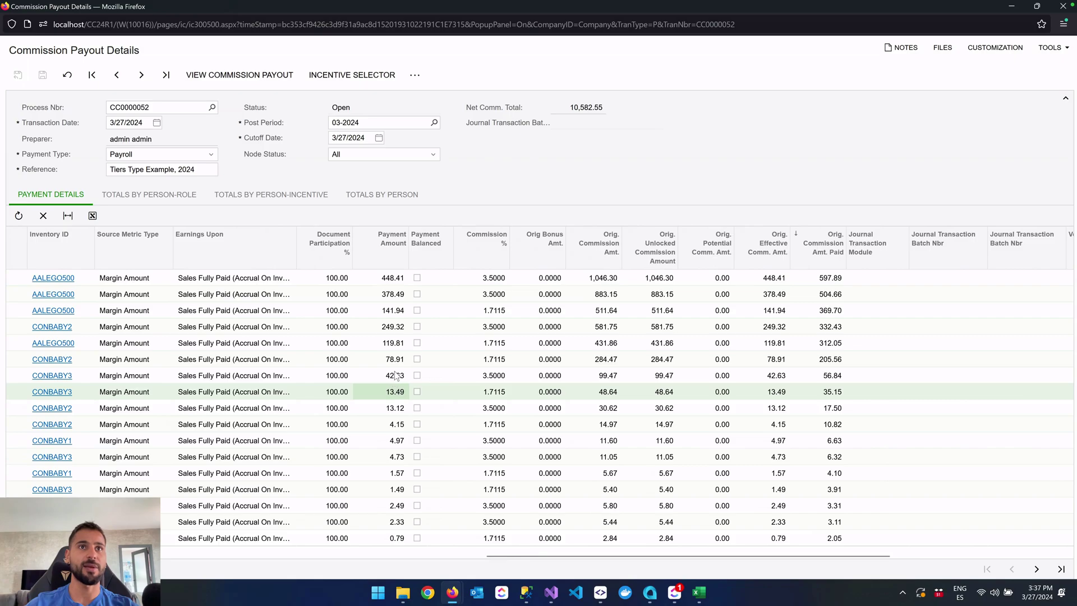
{"action": "left_click", "coordinate": [397, 375]}
{"action": "left_click", "coordinate": [396, 360]}
{"action": "left_click", "coordinate": [401, 344]}
{"action": "left_click", "coordinate": [401, 330]}
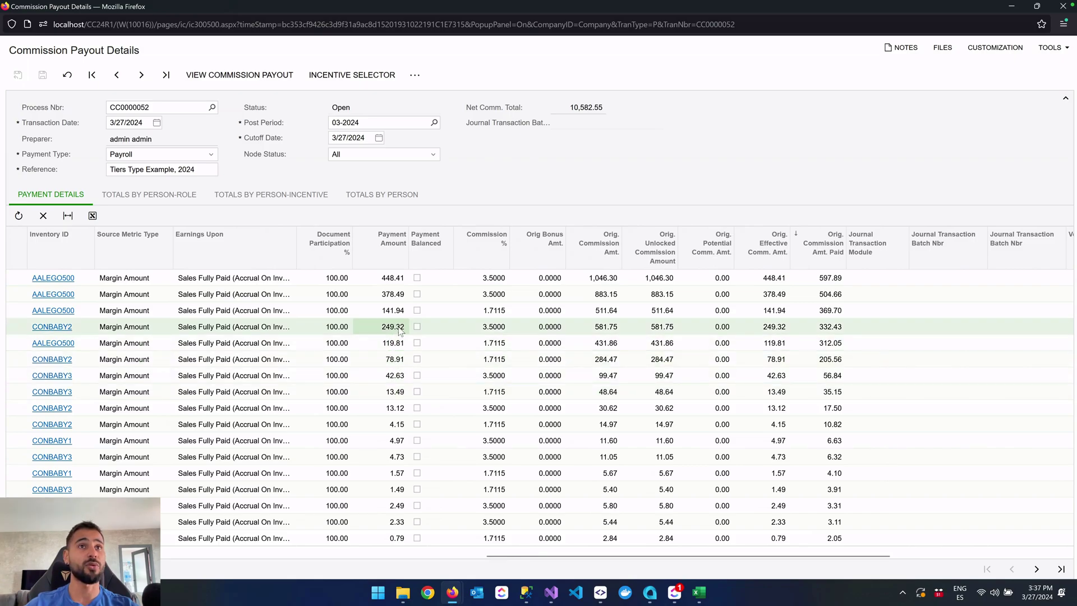
{"action": "left_click", "coordinate": [399, 310]}
{"action": "left_click", "coordinate": [397, 294]}
{"action": "left_click", "coordinate": [397, 280]}
{"action": "left_click", "coordinate": [396, 295]}
{"action": "scroll", "coordinate": [407, 368], "scroll_direction": "right", "scroll_amount": 1}
{"action": "scroll", "coordinate": [407, 368], "scroll_direction": "left", "scroll_amount": 3}
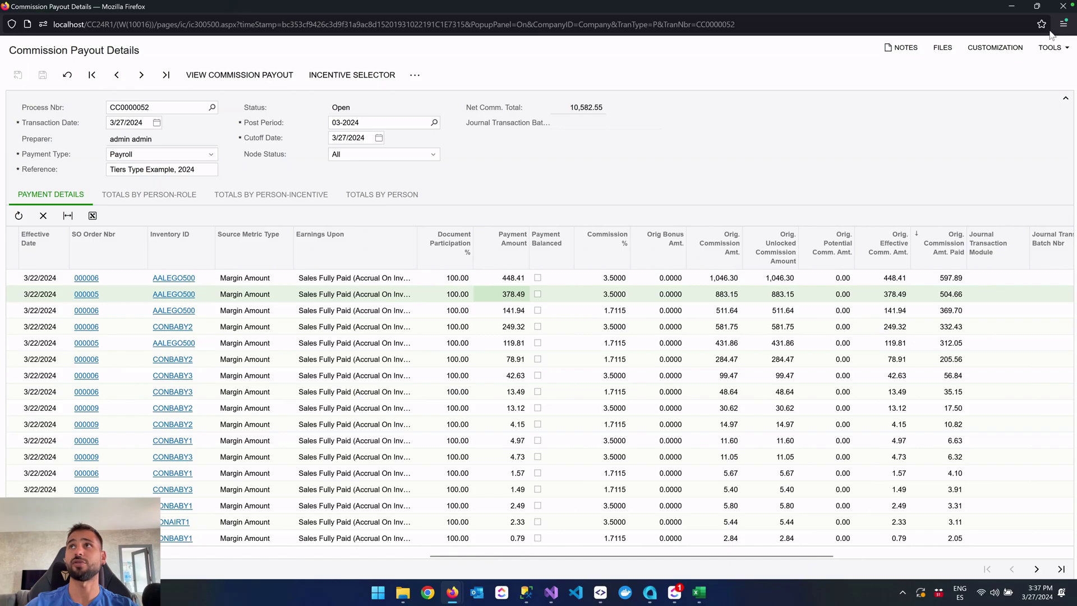
Close the payout details and return to the CONSUMERSTACKED calculation period totals with the commission details side panel collapsed
{"action": "left_click", "coordinate": [1063, 6]}
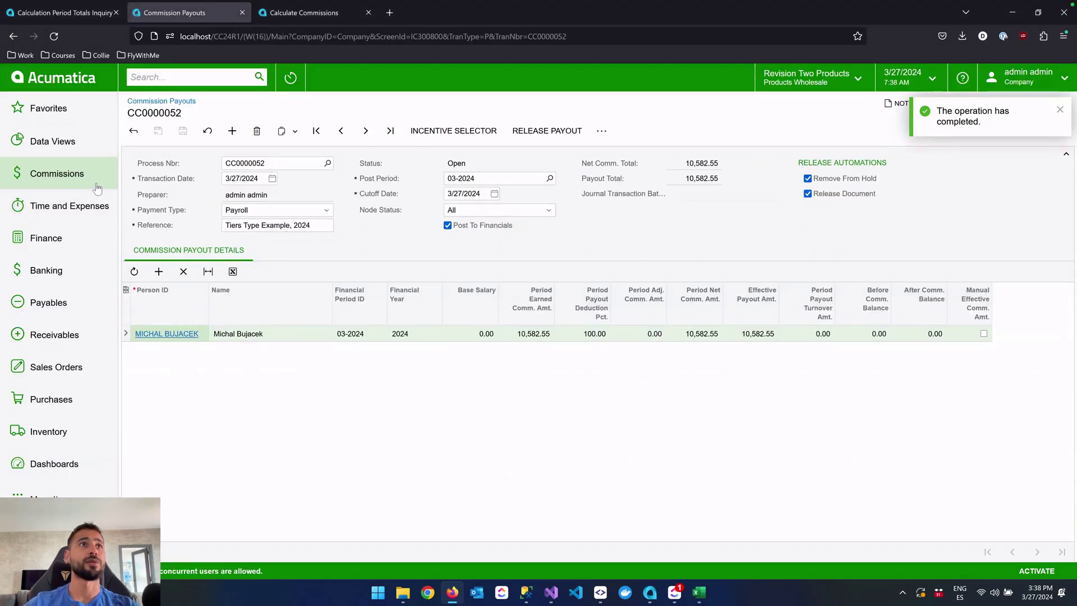
{"action": "left_click", "coordinate": [89, 12]}
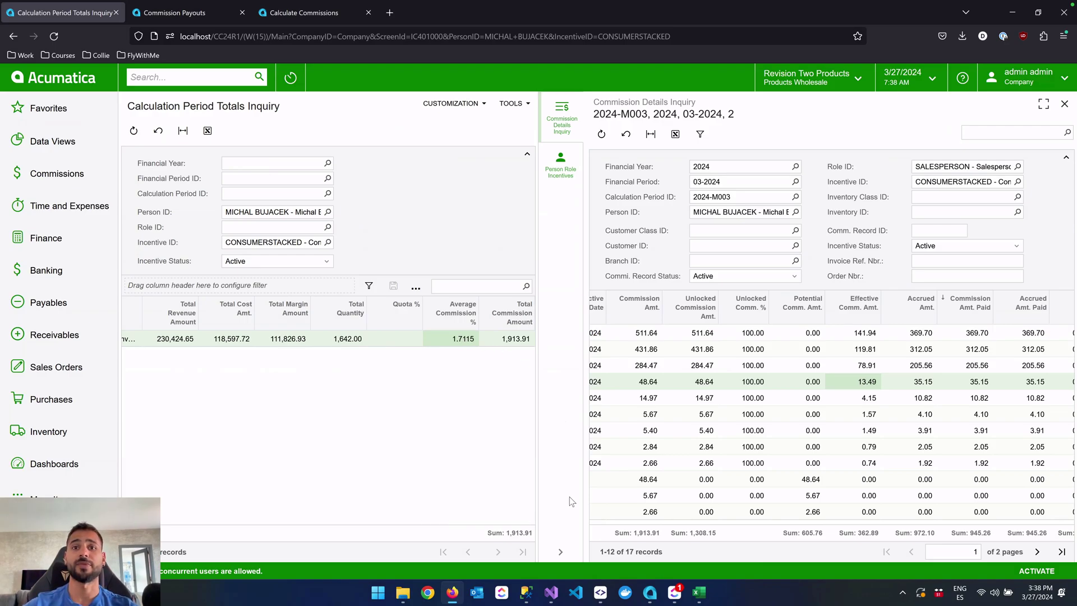
{"action": "left_click", "coordinate": [561, 553]}
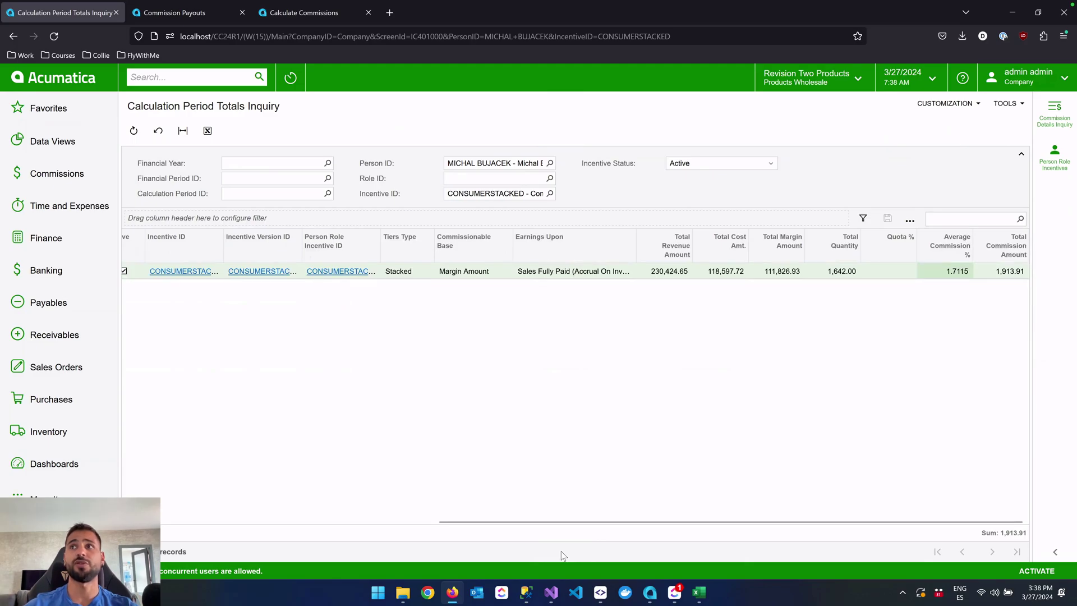